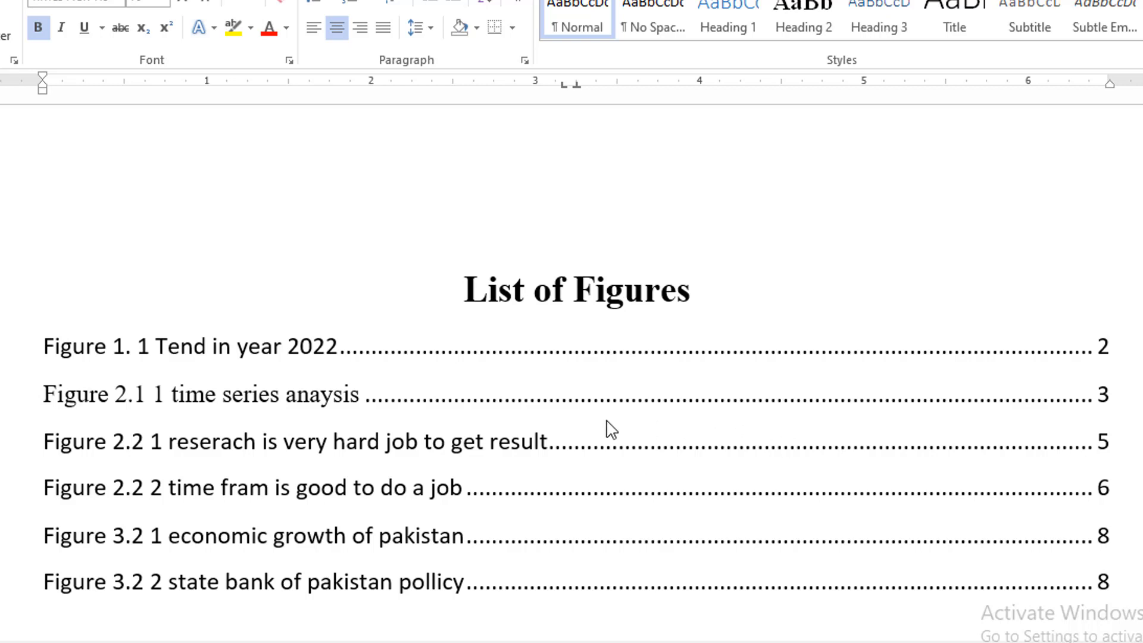
Review the List of Figures page and the Introduction chapter, through to the captioned figure "Tend in year 2022".
scroll(611, 429, "down", 3)
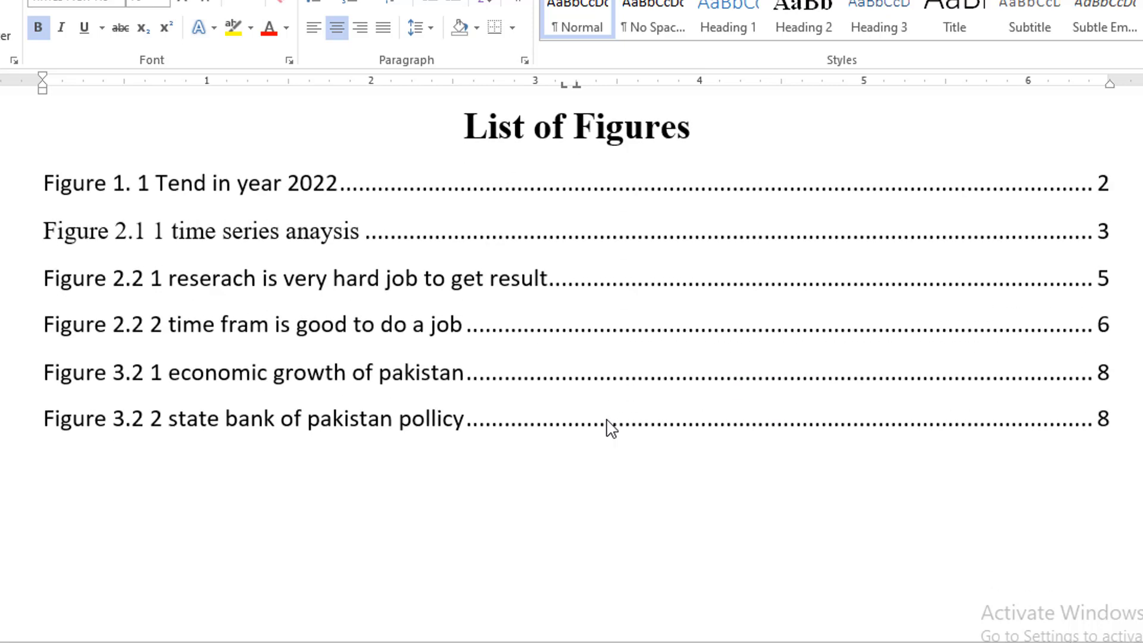
scroll(612, 428, "down", 5)
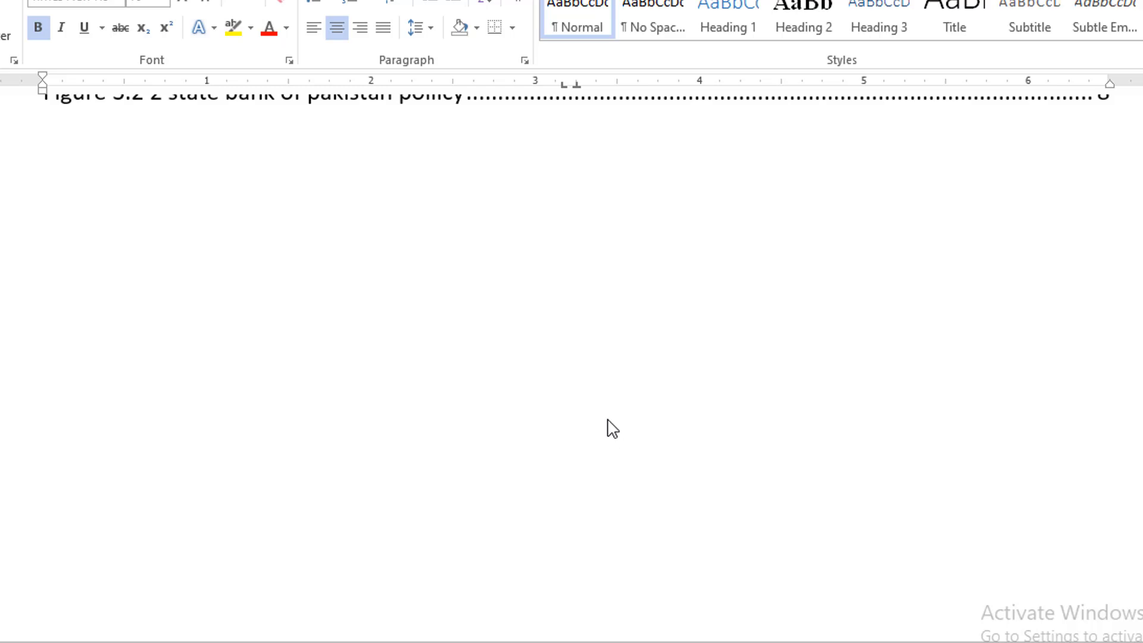
scroll(613, 428, "down", 1)
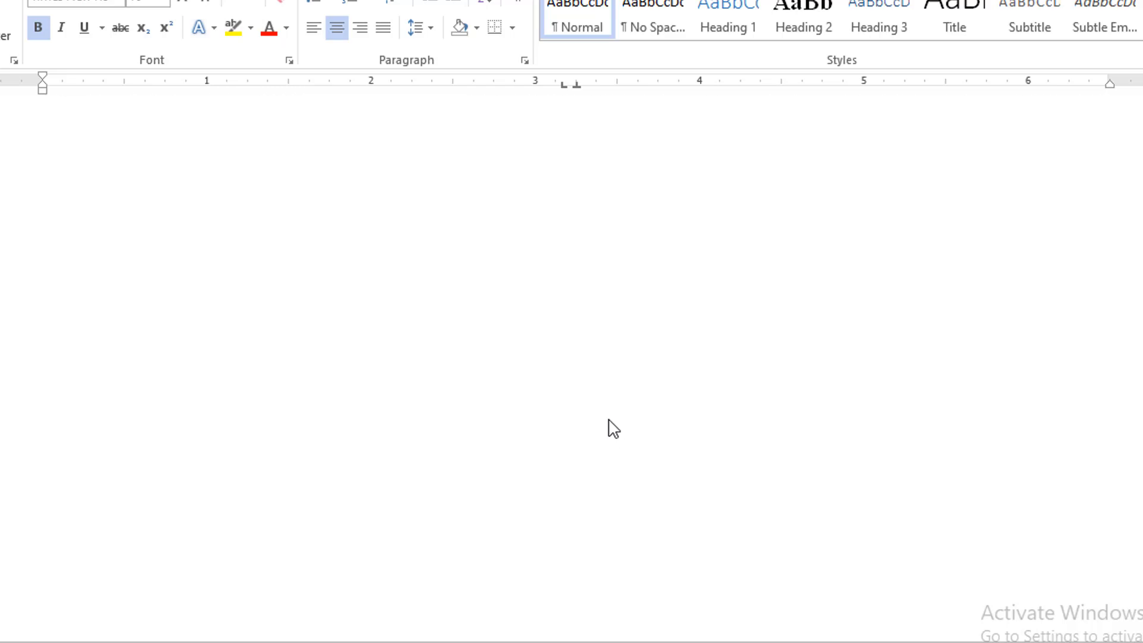
scroll(613, 428, "down", 10)
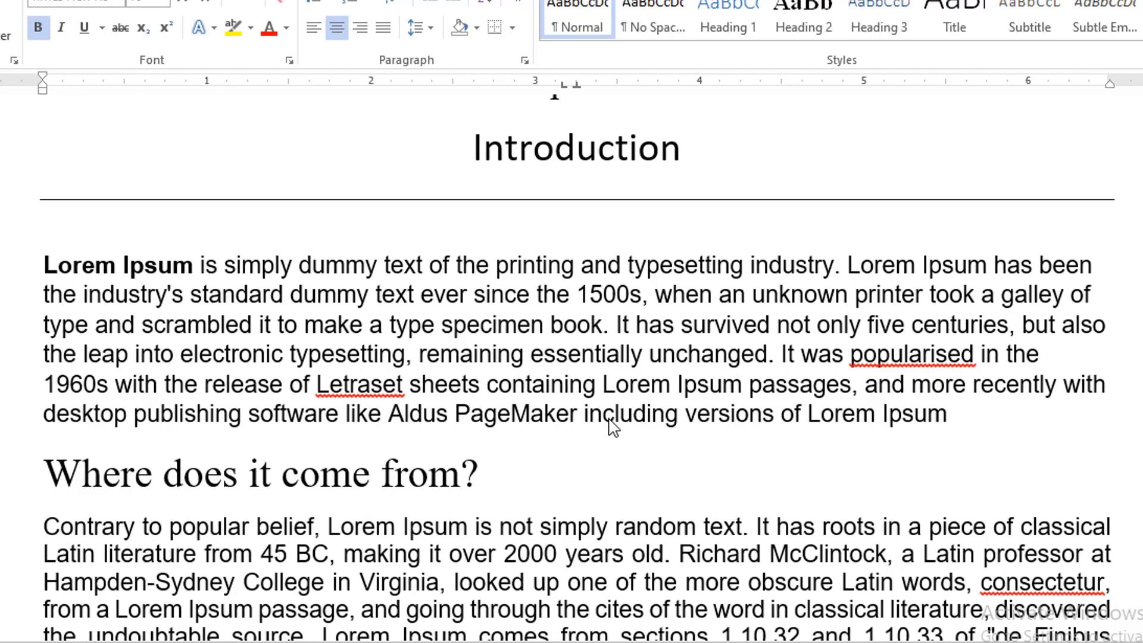
scroll(611, 424, "down", 4)
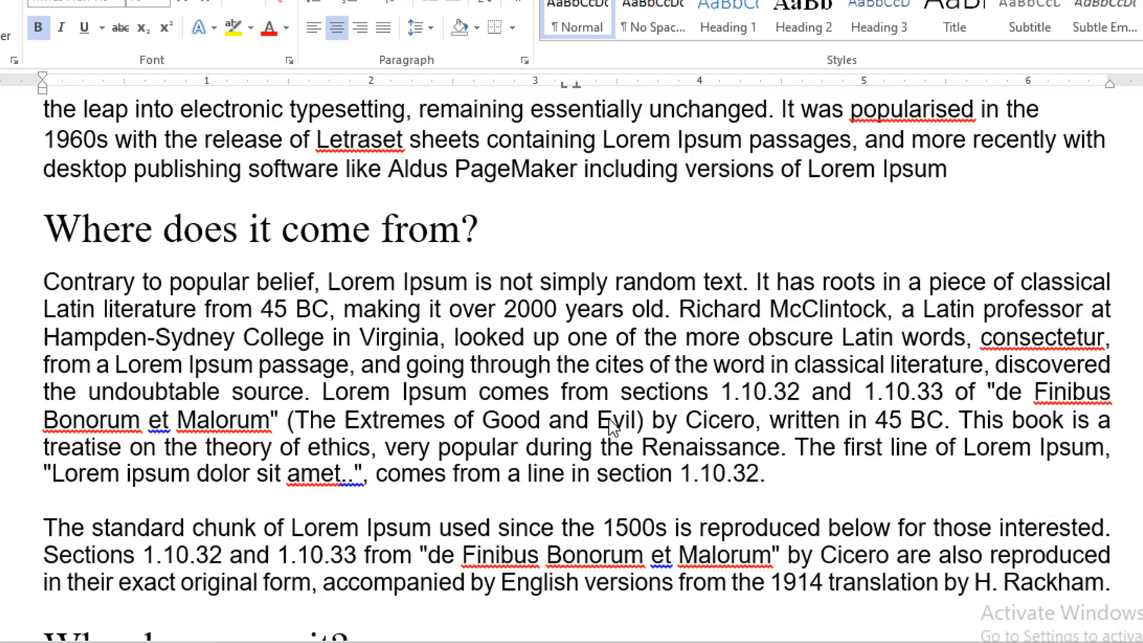
scroll(609, 418, "up", 7)
scroll(613, 420, "down", 6)
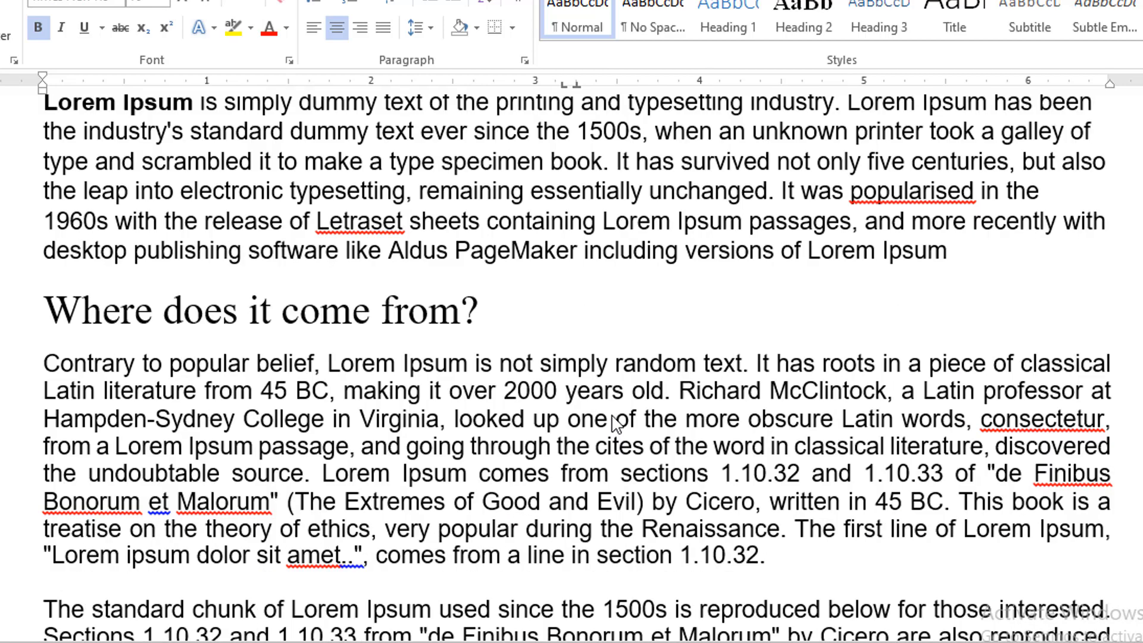
scroll(613, 424, "down", 12)
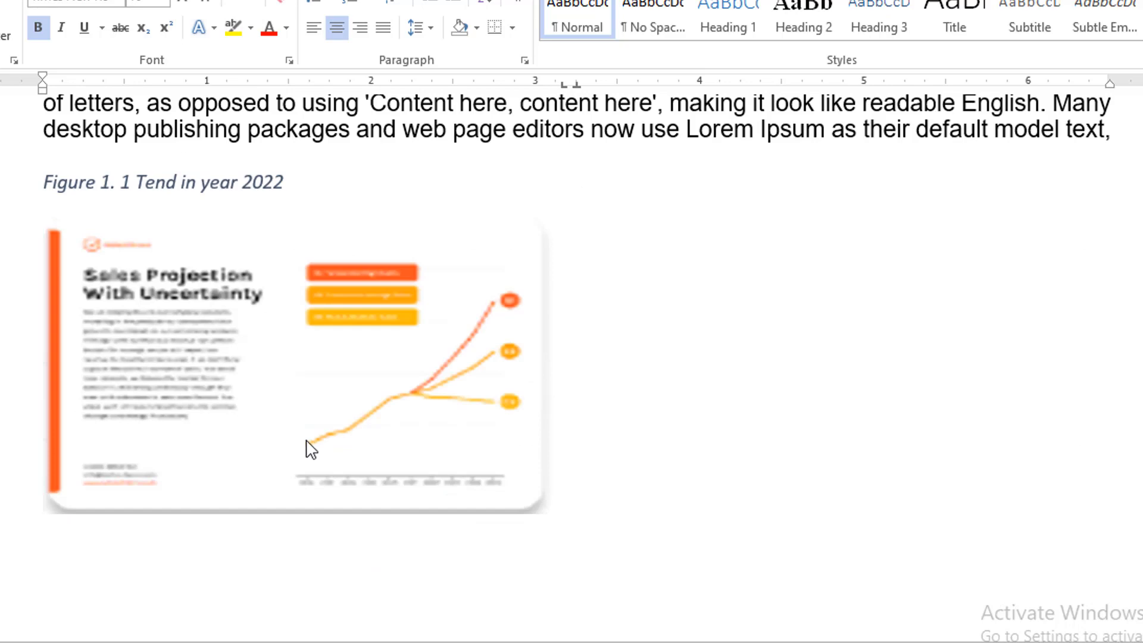
Examine the figures, tables and captions throughout Chapter#02 Literature Review, including the Theoretical Back Ground and Empirical Review sections.
scroll(311, 446, "down", 14)
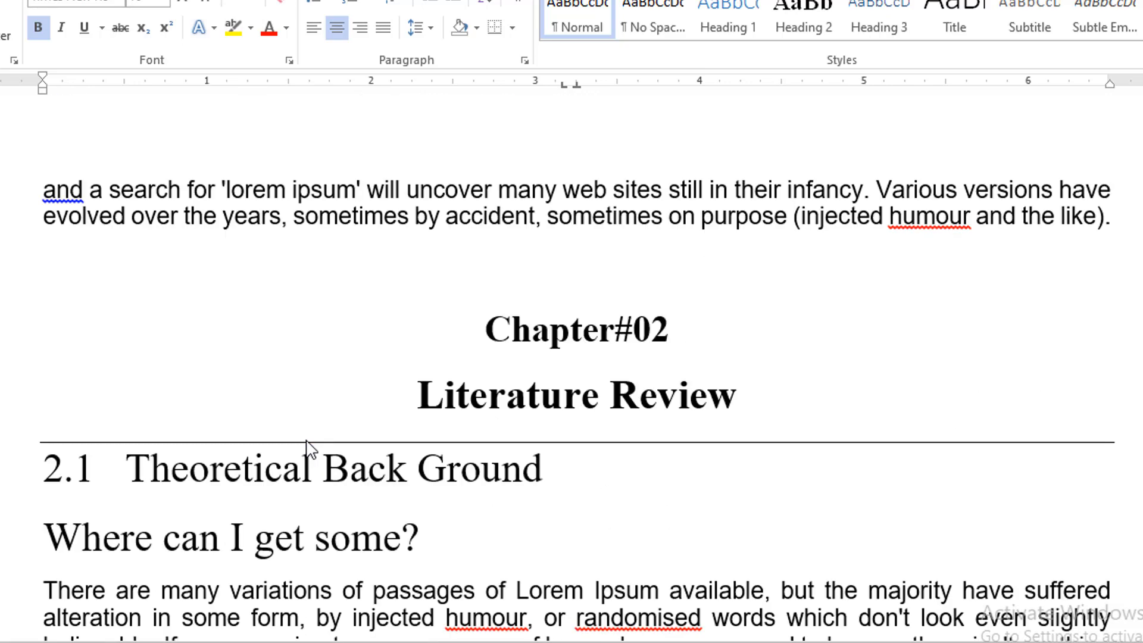
scroll(468, 427, "down", 3)
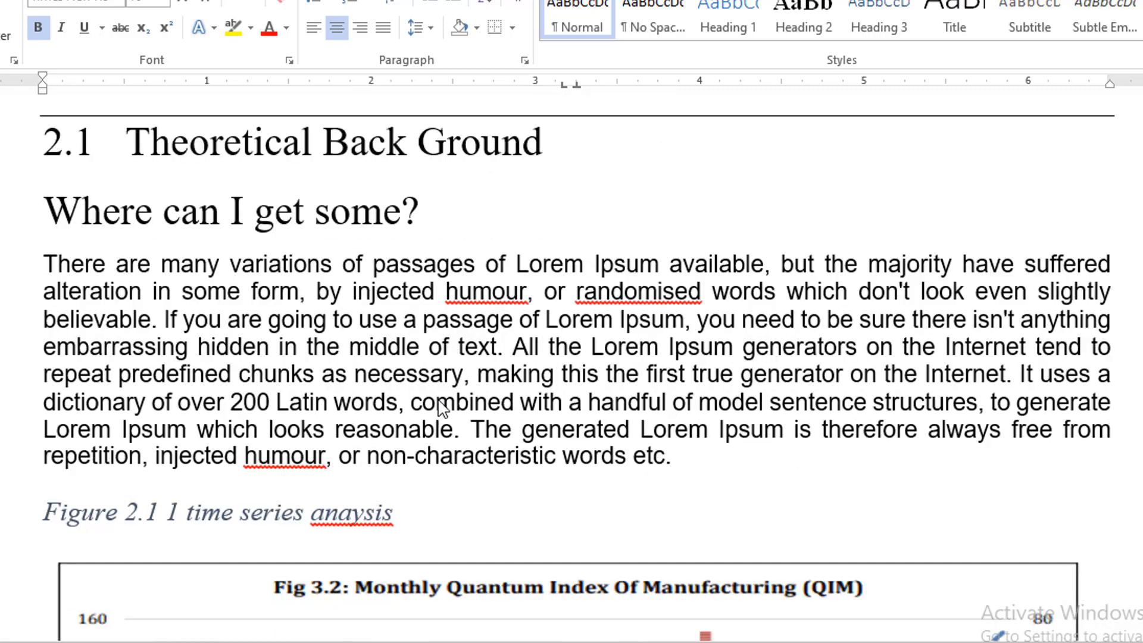
scroll(439, 407, "down", 18)
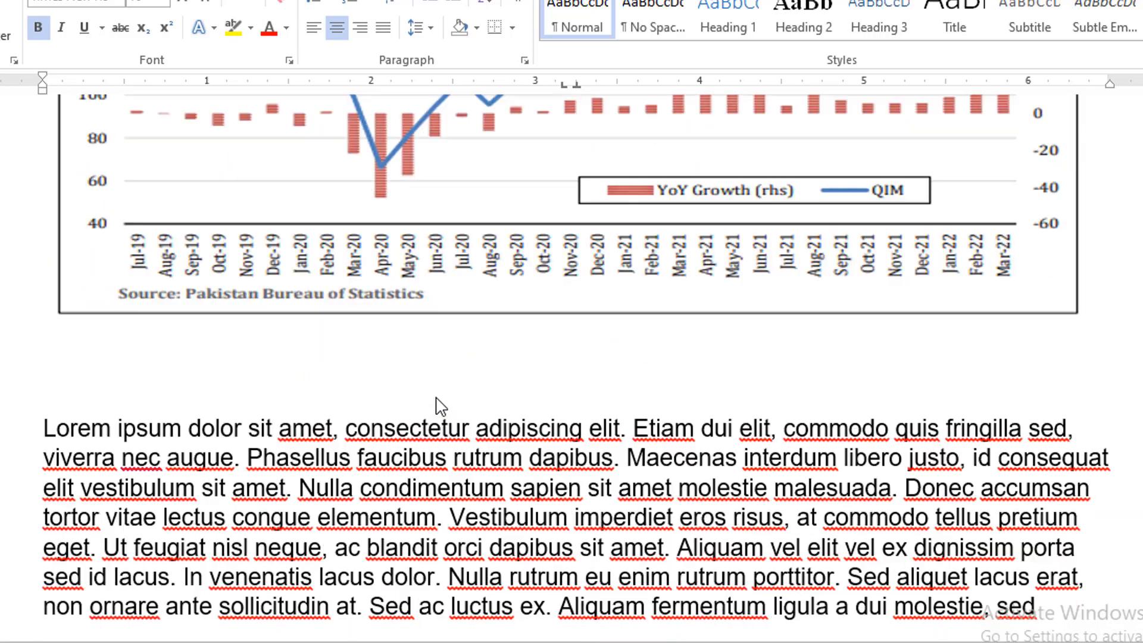
scroll(436, 398, "down", 8)
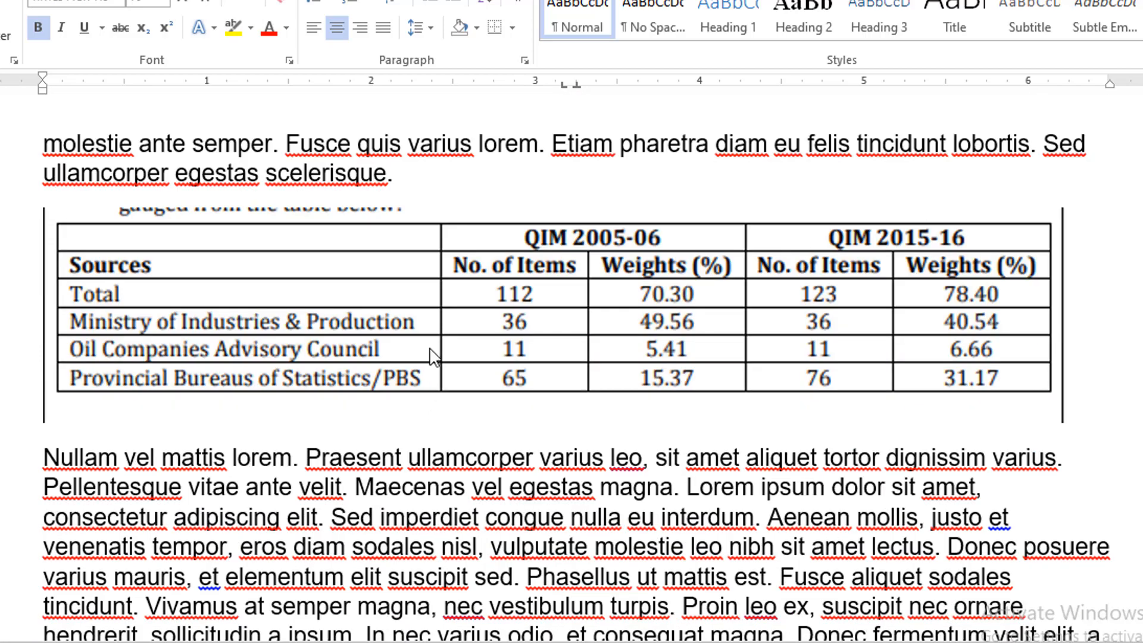
scroll(433, 356, "down", 3)
scroll(434, 356, "up", 12)
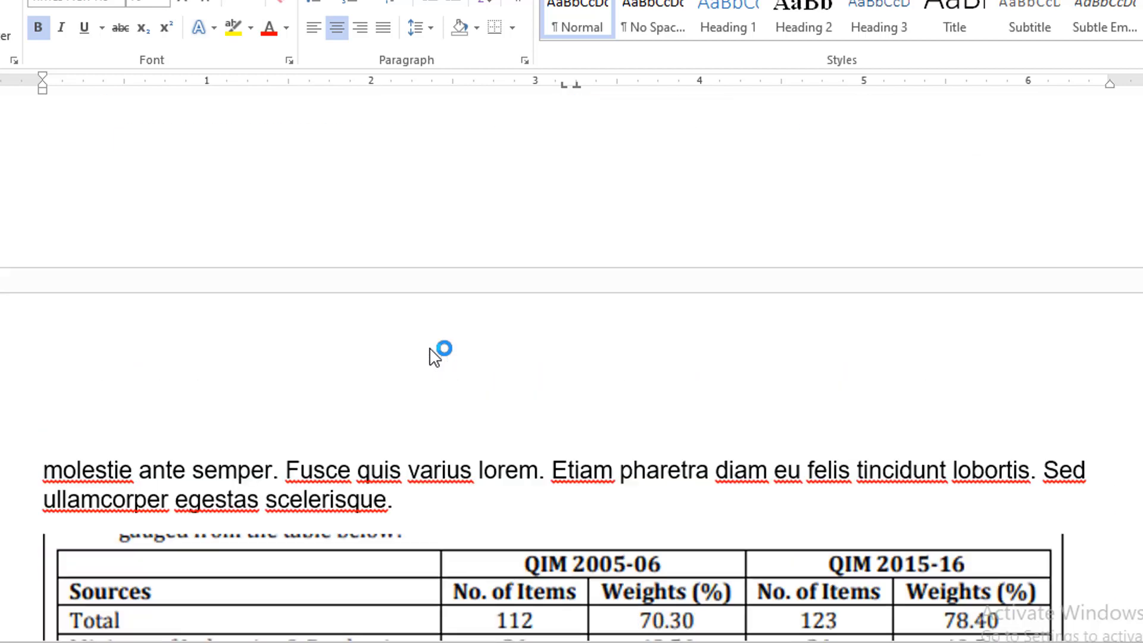
scroll(434, 351, "up", 15)
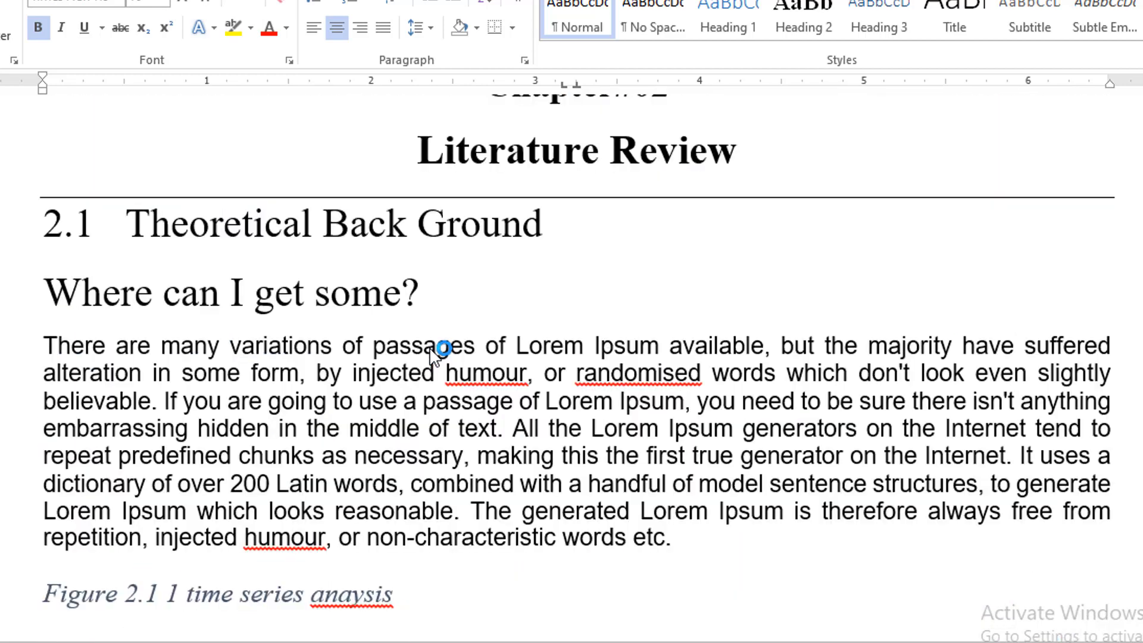
scroll(464, 425, "down", 15)
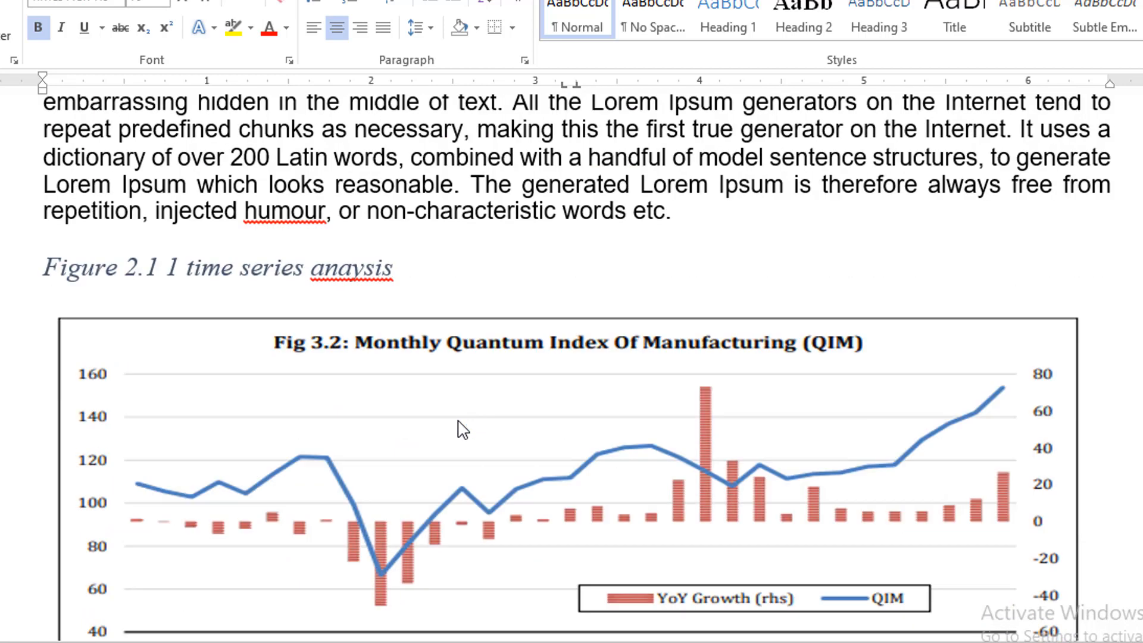
scroll(459, 421, "down", 18)
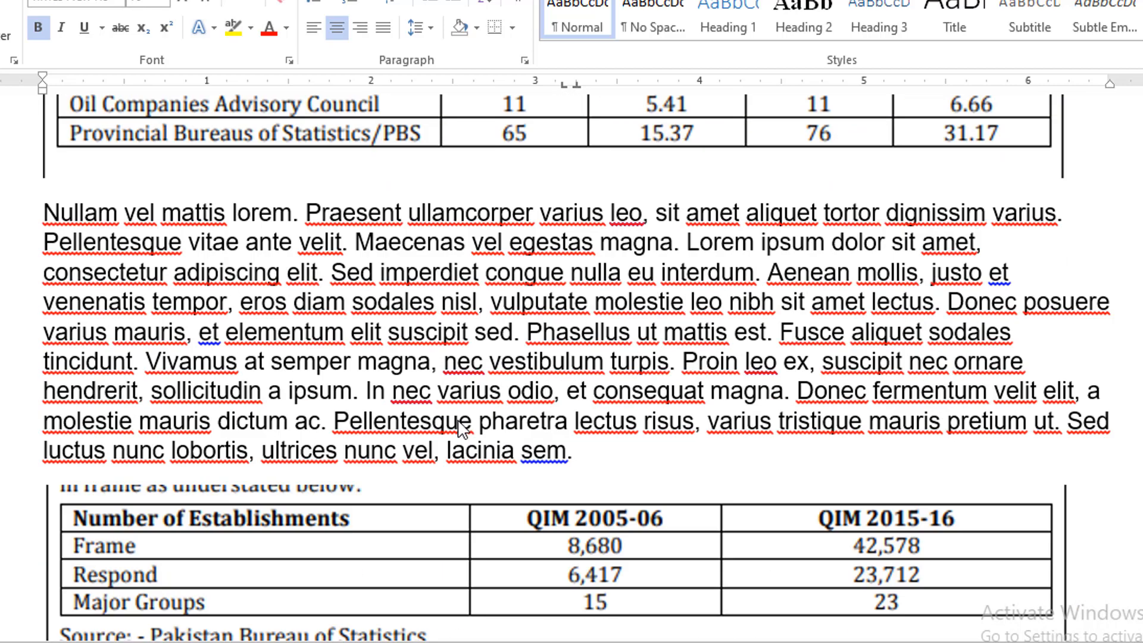
scroll(431, 406, "down", 5)
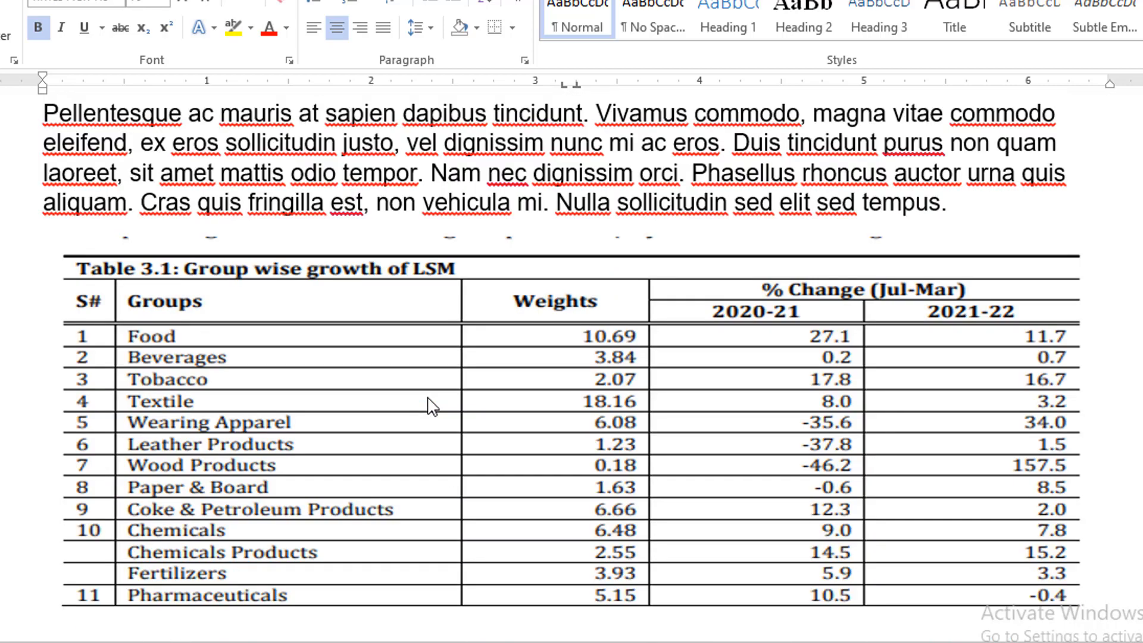
scroll(430, 407, "down", 15)
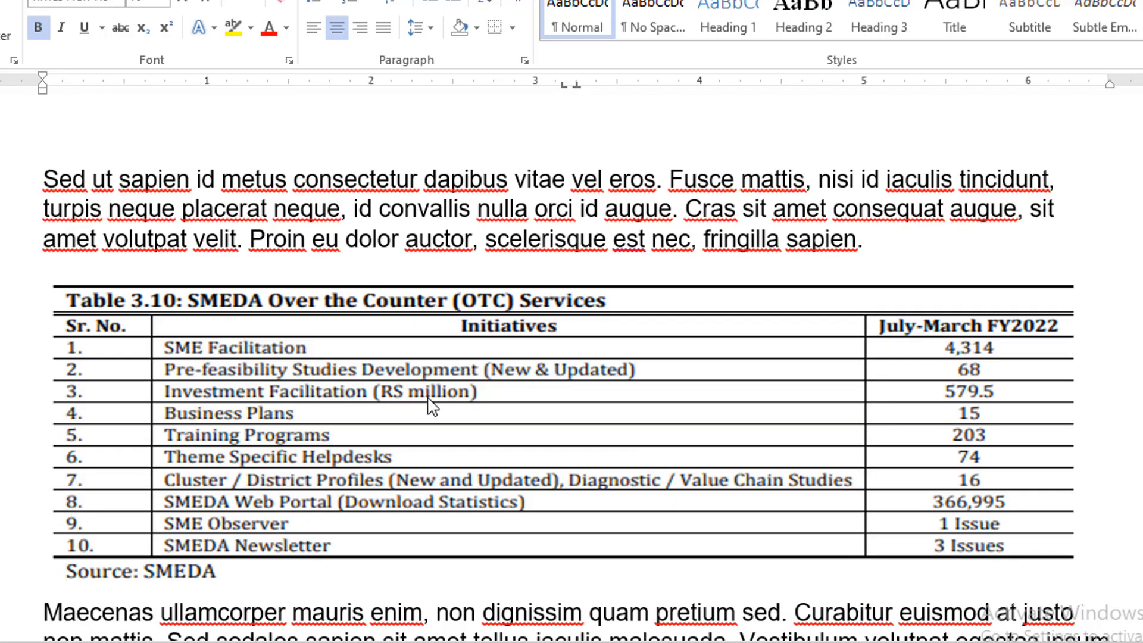
scroll(393, 413, "up", 1)
scroll(357, 423, "down", 20)
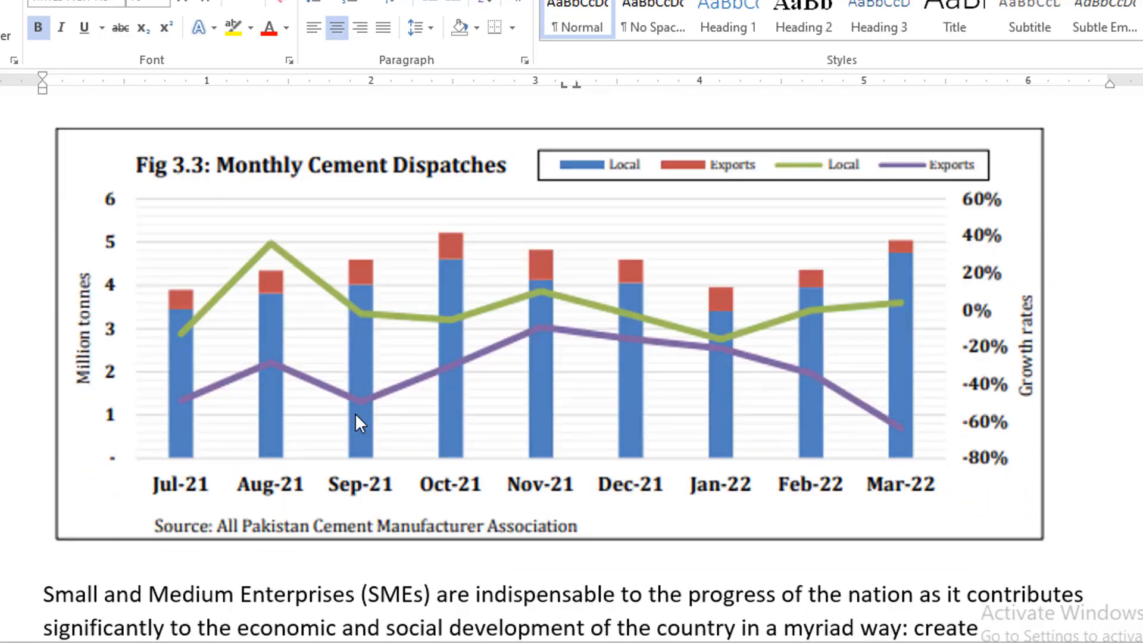
scroll(360, 423, "down", 20)
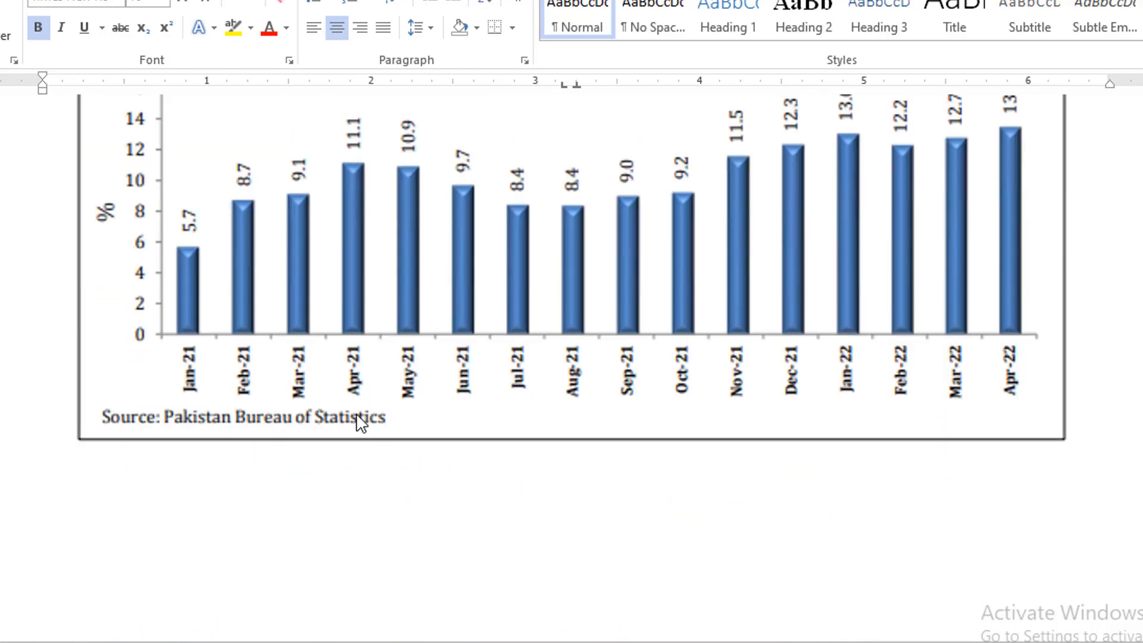
Examine the figures, tables and captions in Chapter#3 Discussion, from the Results section to the end of the document.
scroll(361, 424, "down", 15)
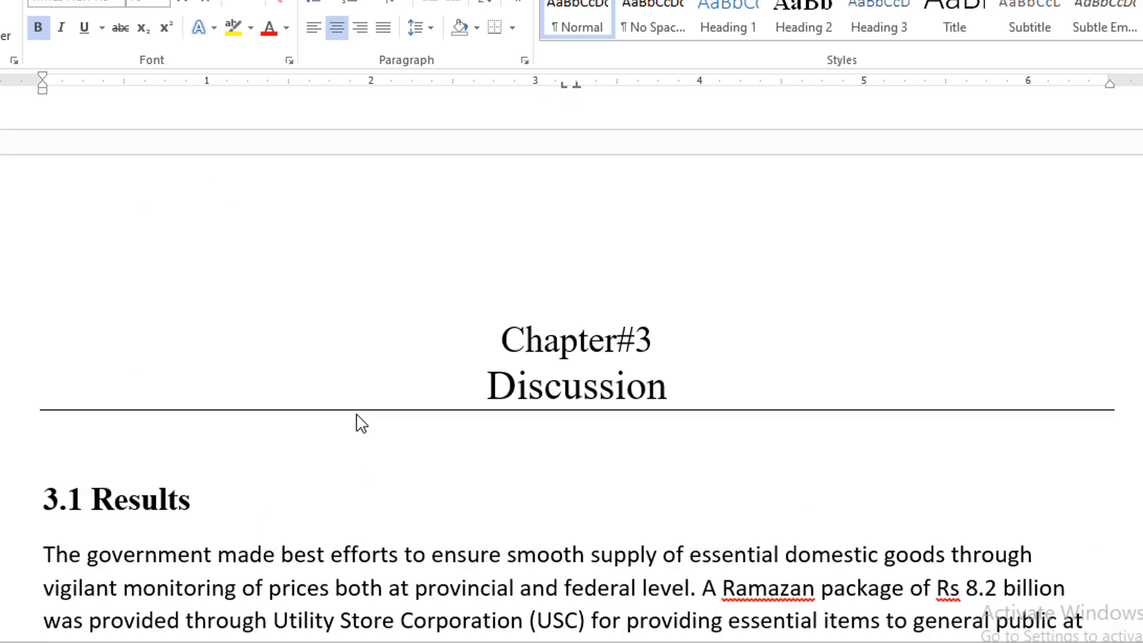
scroll(359, 424, "up", 2)
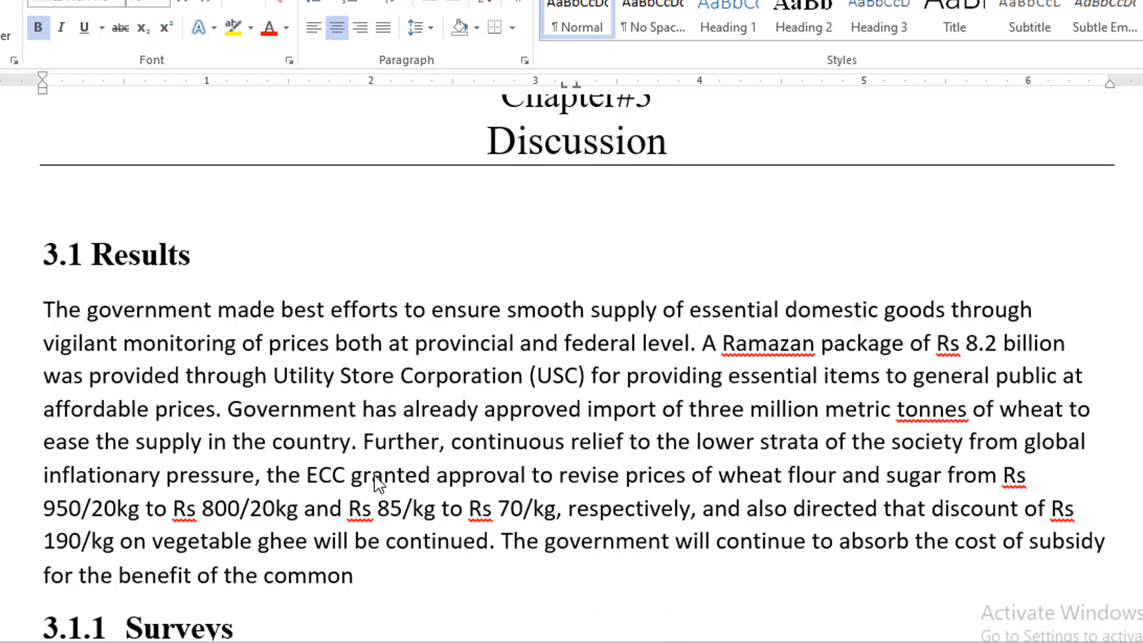
scroll(379, 485, "down", 6)
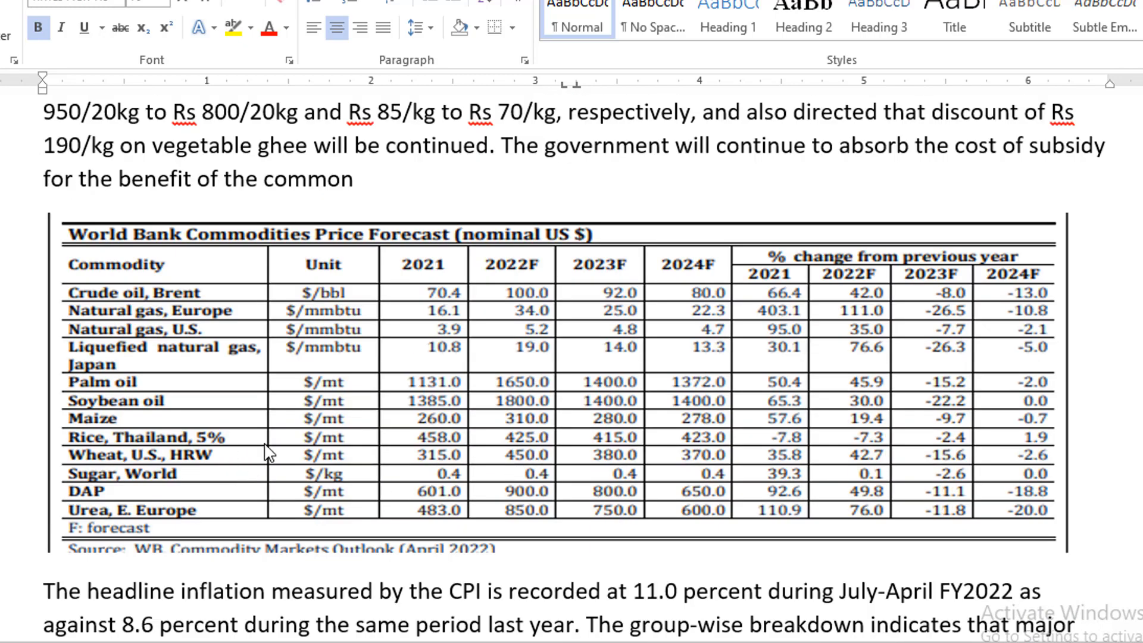
scroll(267, 456, "up", 3)
scroll(391, 444, "down", 8)
scroll(394, 449, "down", 8)
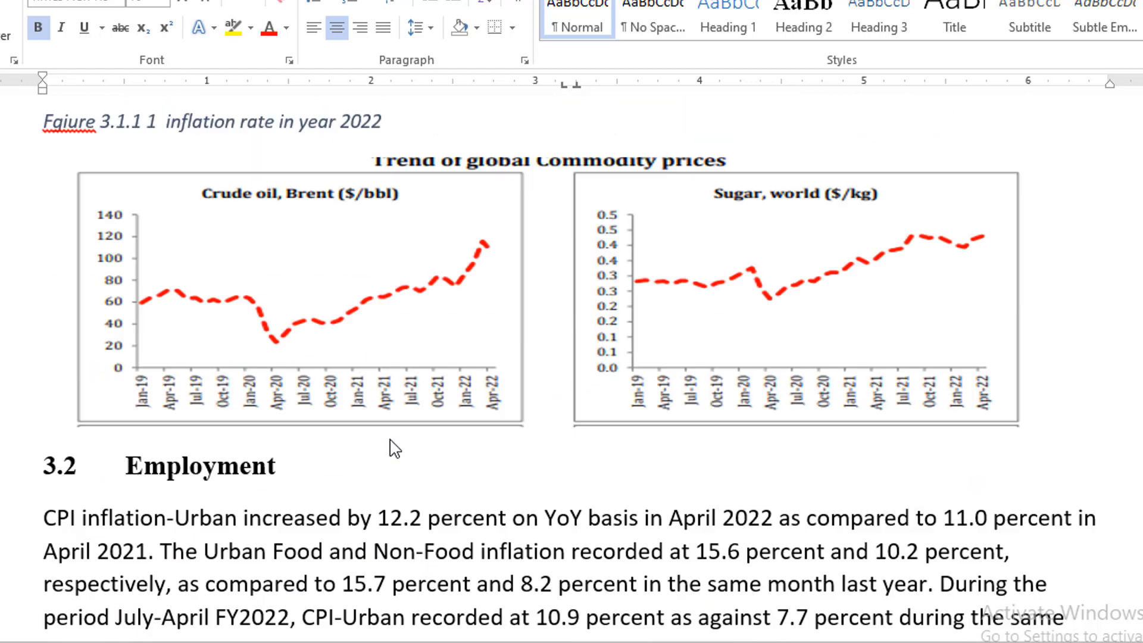
scroll(394, 448, "down", 1)
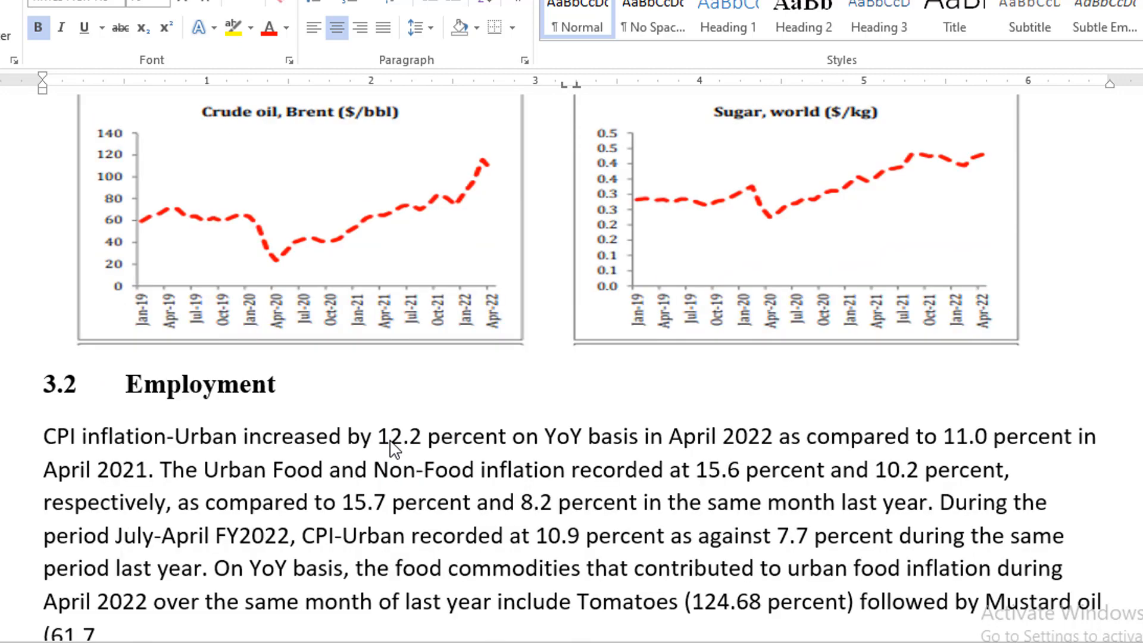
scroll(395, 450, "down", 20)
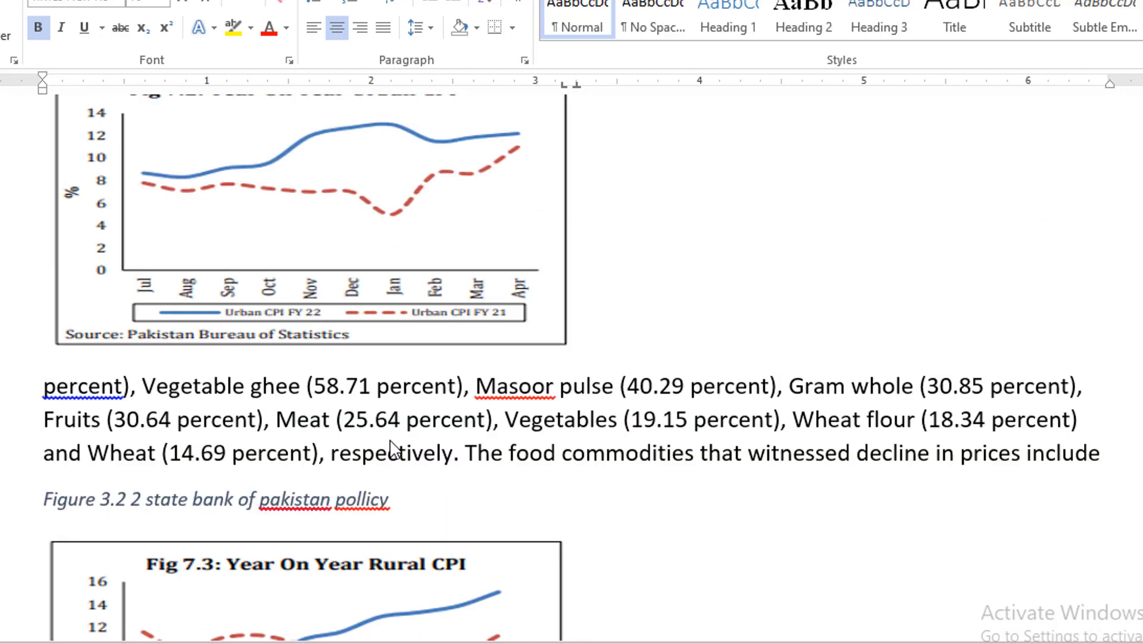
scroll(395, 449, "down", 12)
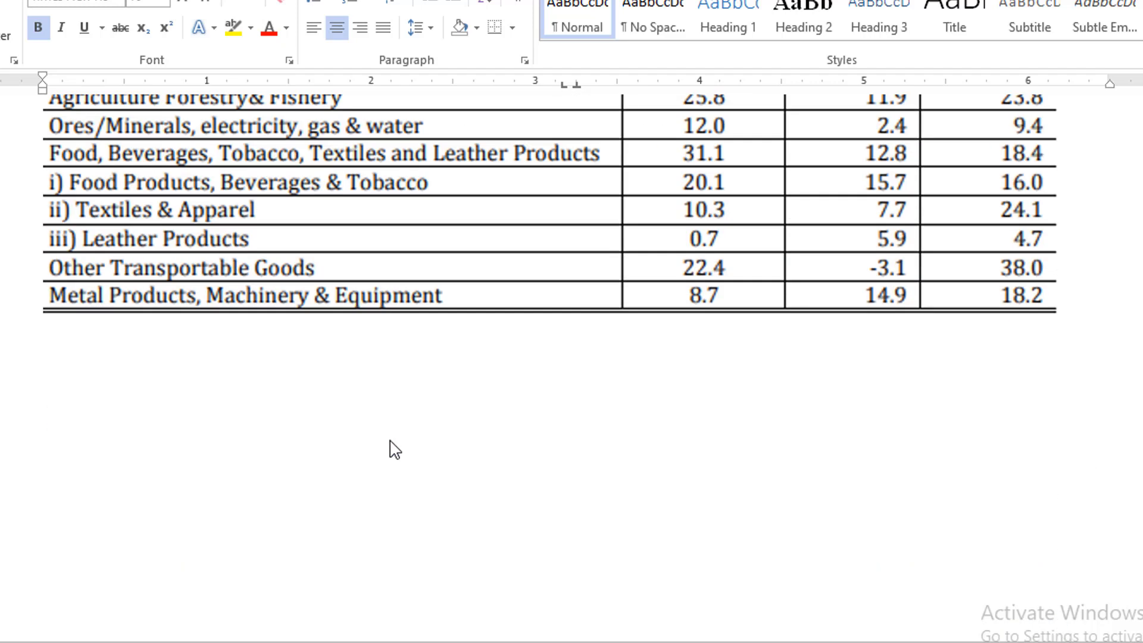
scroll(395, 449, "down", 3)
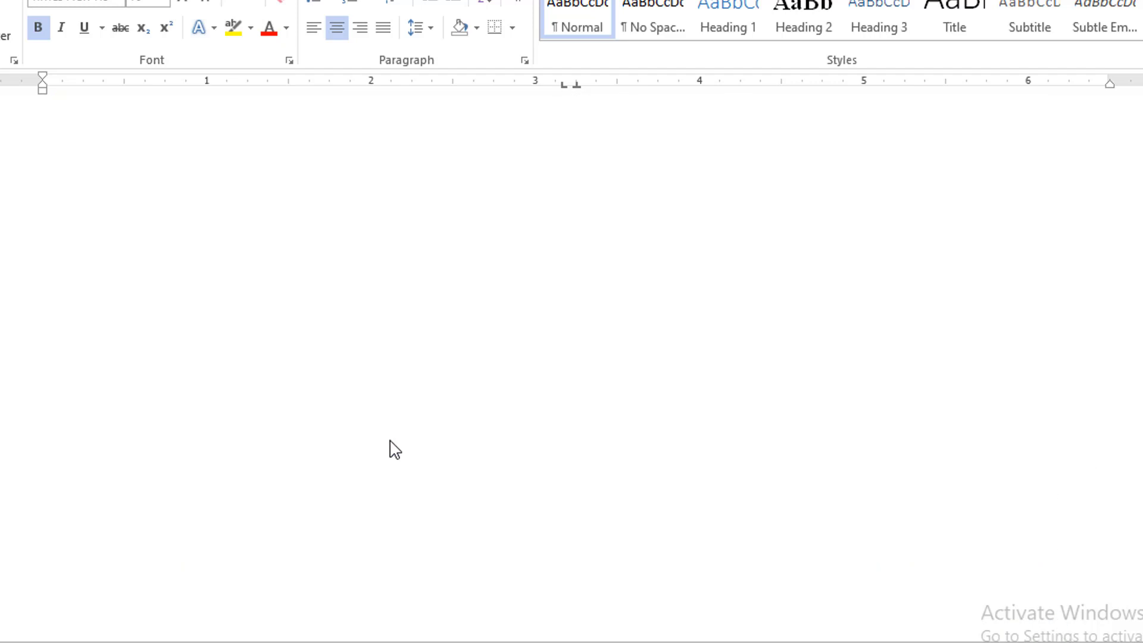
Go back through the document from the Core Inflation table to the "Tend in year 2022" figure, rechecking the figure captions.
scroll(395, 449, "up", 15)
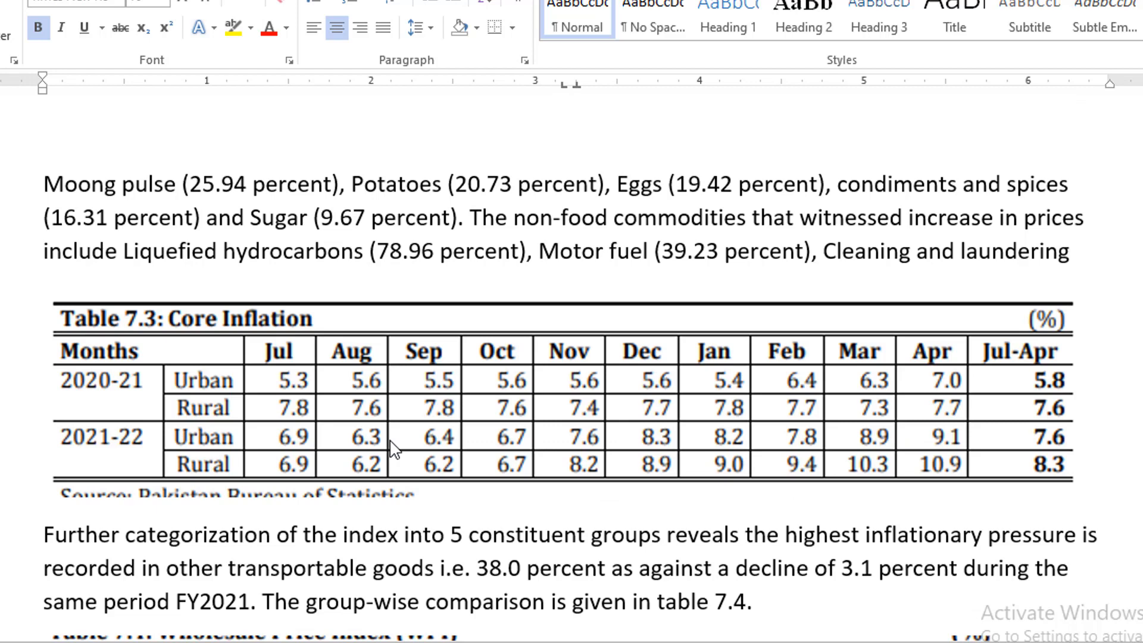
scroll(394, 449, "up", 1)
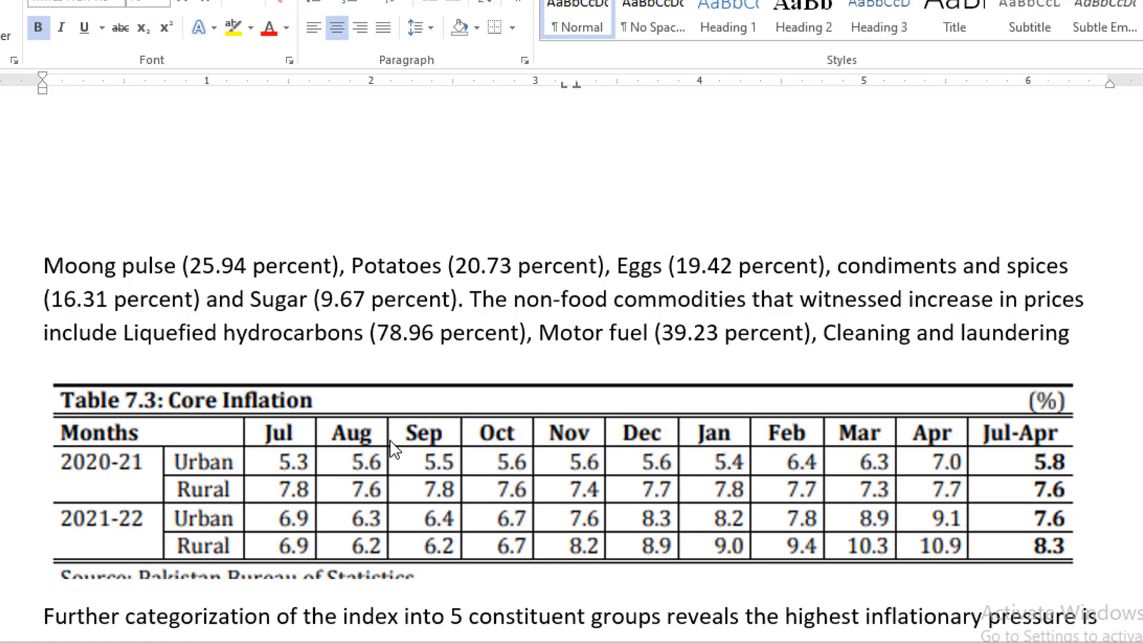
scroll(391, 449, "up", 10)
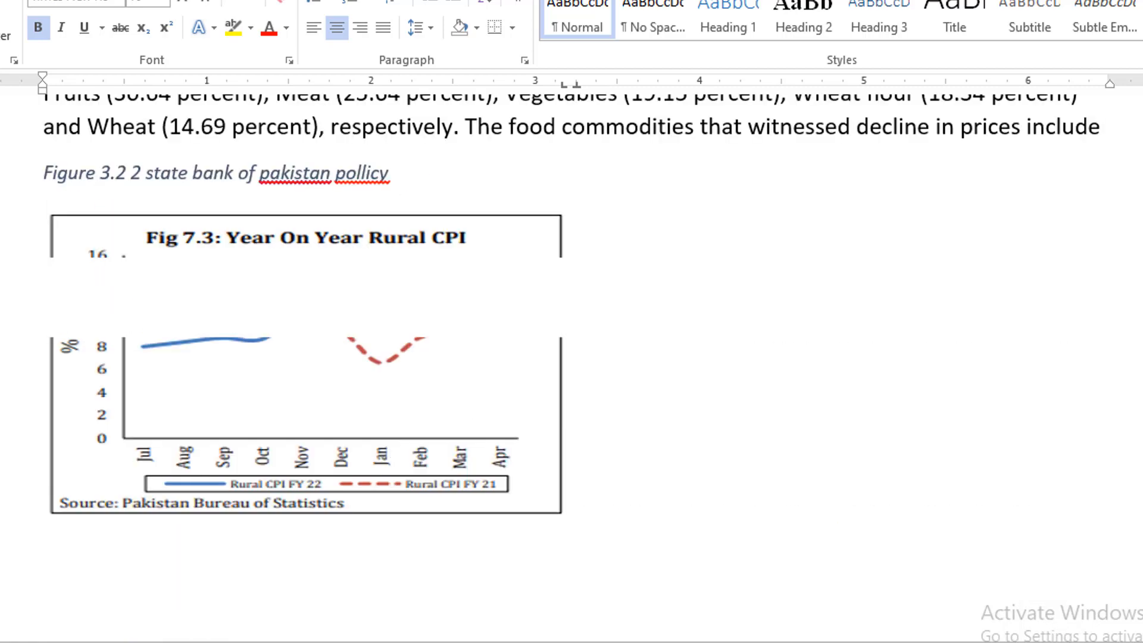
left_click_drag(1142, 497, 1141, 419)
scroll(771, 416, "up", 7)
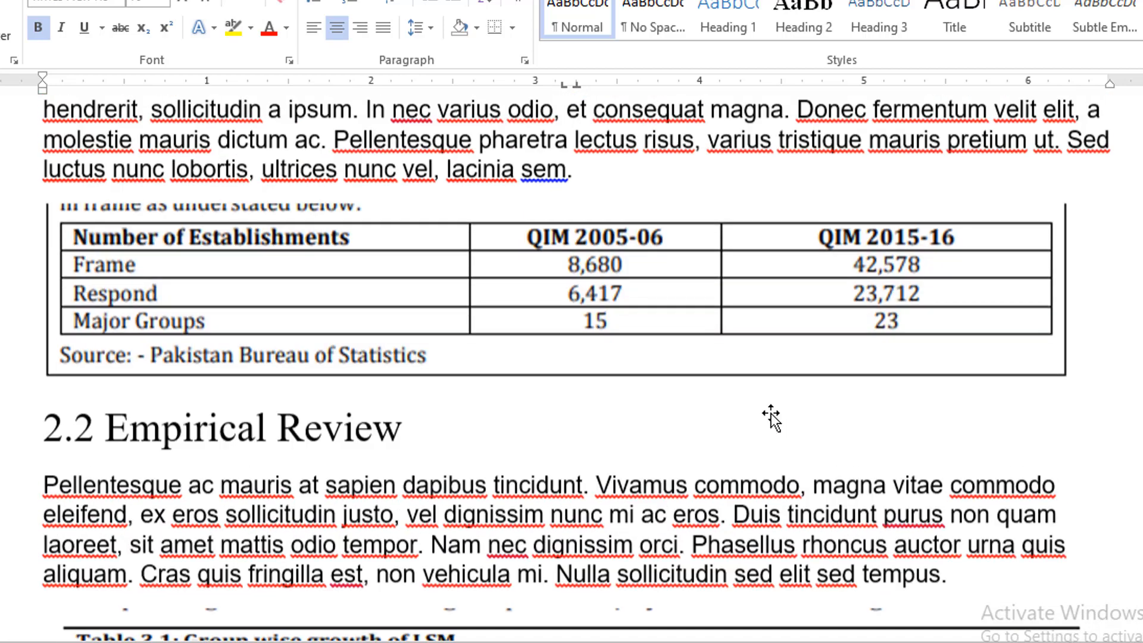
scroll(771, 416, "up", 10)
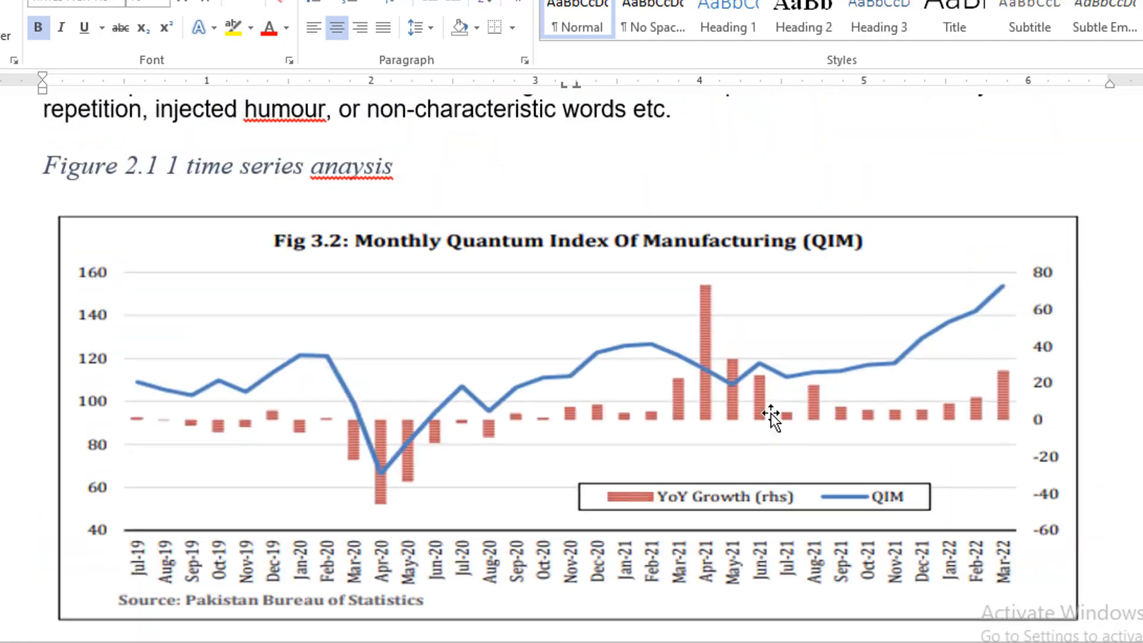
scroll(772, 414, "up", 8)
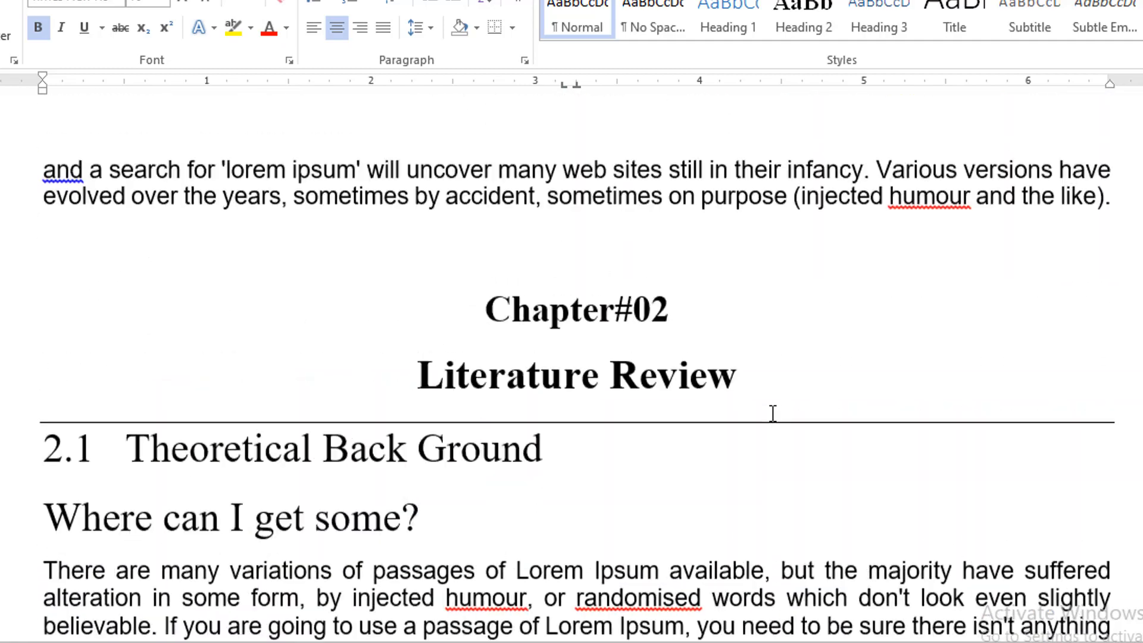
scroll(772, 414, "down", 9)
scroll(774, 414, "up", 7)
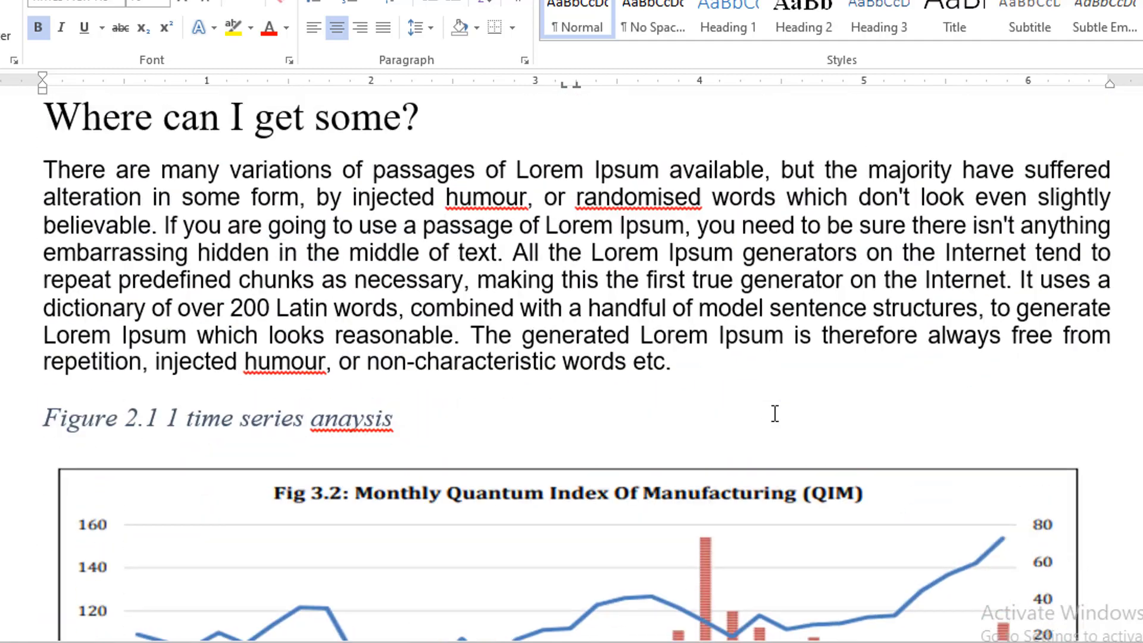
scroll(774, 413, "up", 10)
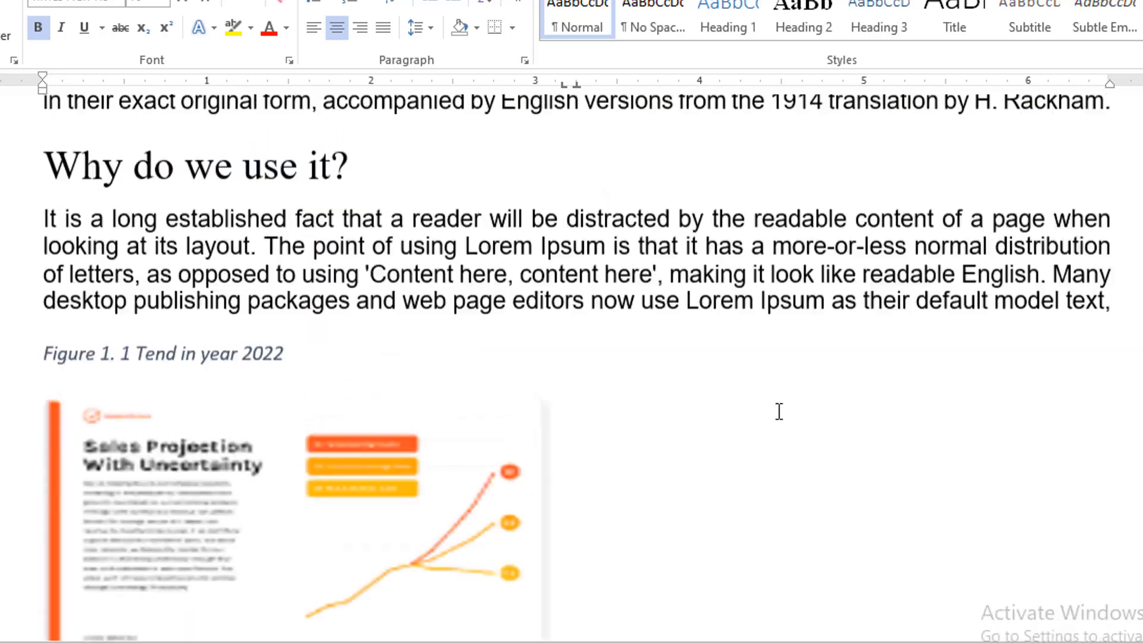
Start a caption for the table picture of QIM sources and weights in Chapter#02, using the Table label.
scroll(780, 411, "up", 4)
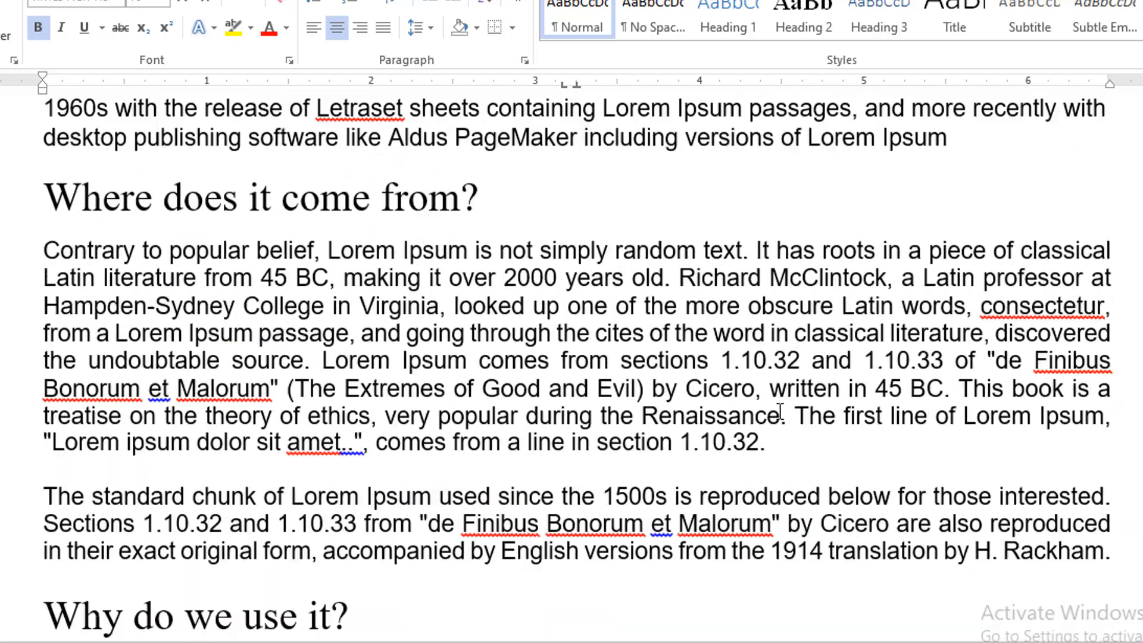
scroll(781, 424, "down", 12)
scroll(783, 423, "down", 15)
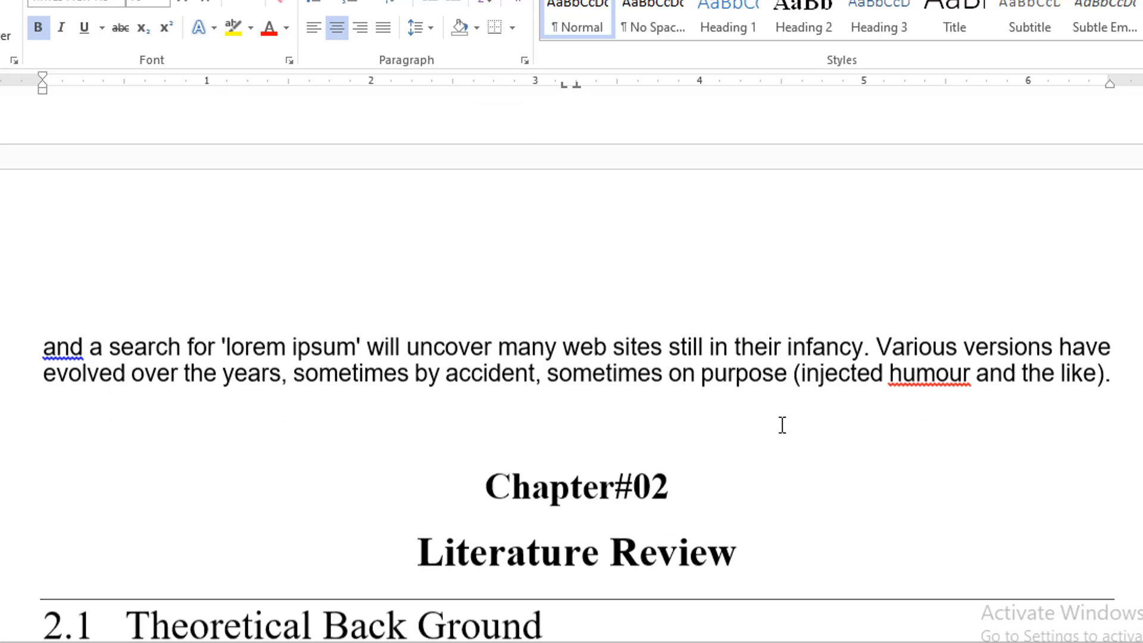
scroll(783, 426, "down", 12)
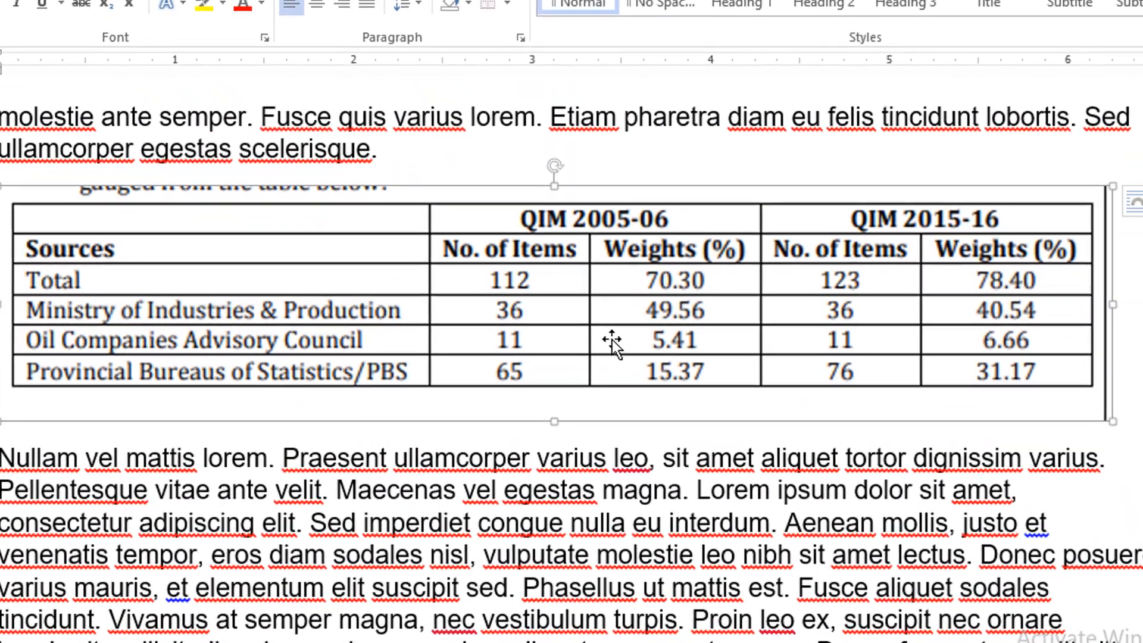
left_click(610, 338)
right_click(613, 341)
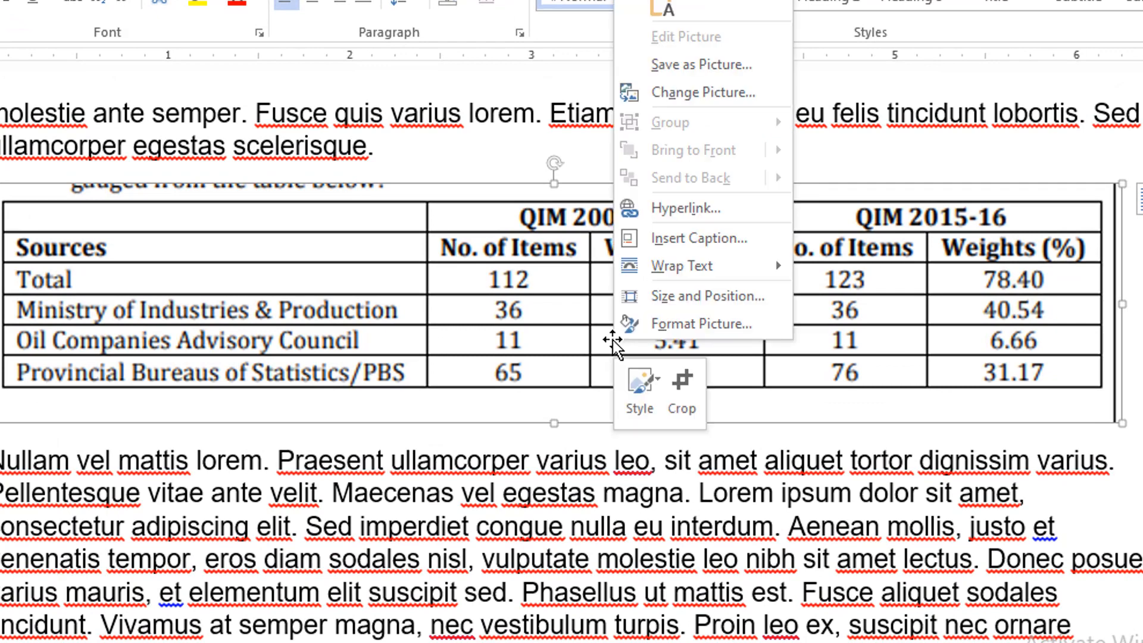
mouse_move(694, 265)
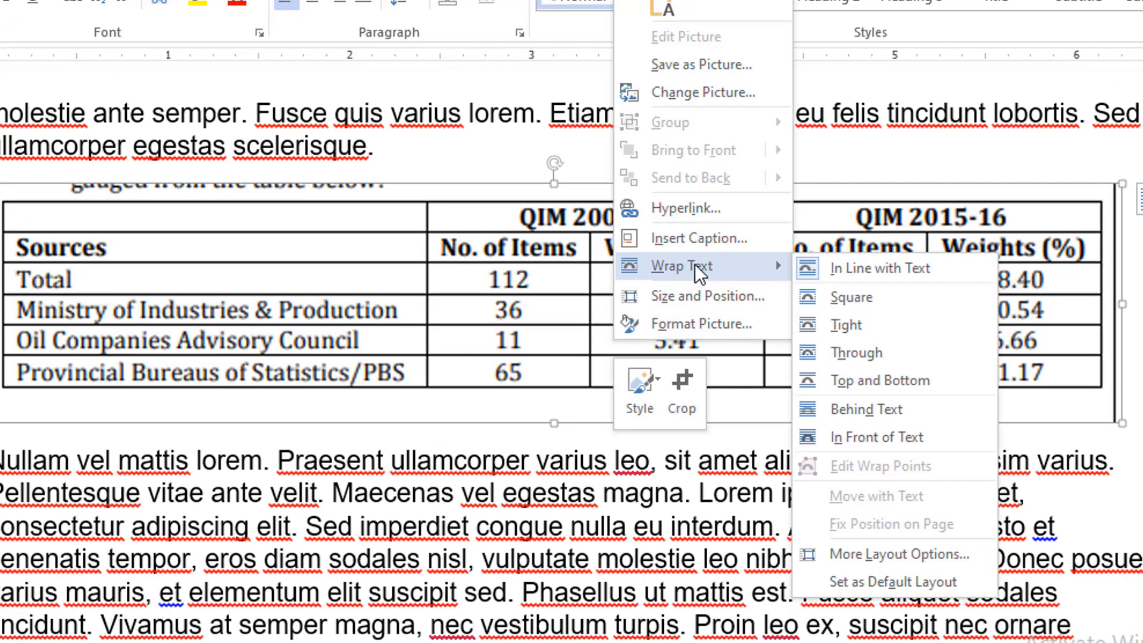
left_click(687, 247)
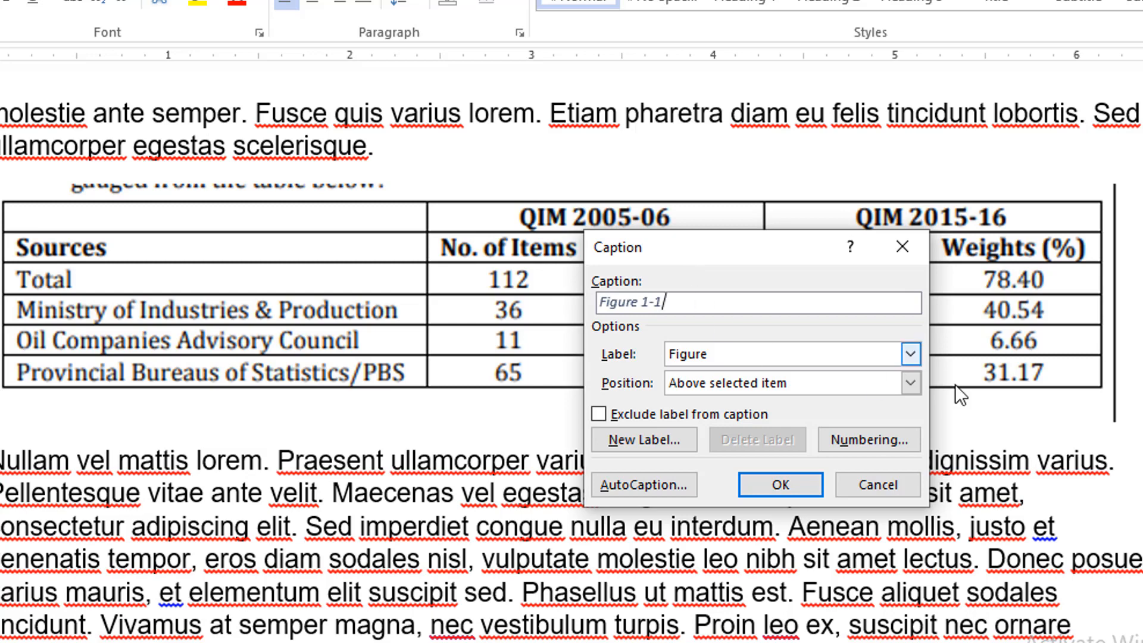
left_click(911, 355)
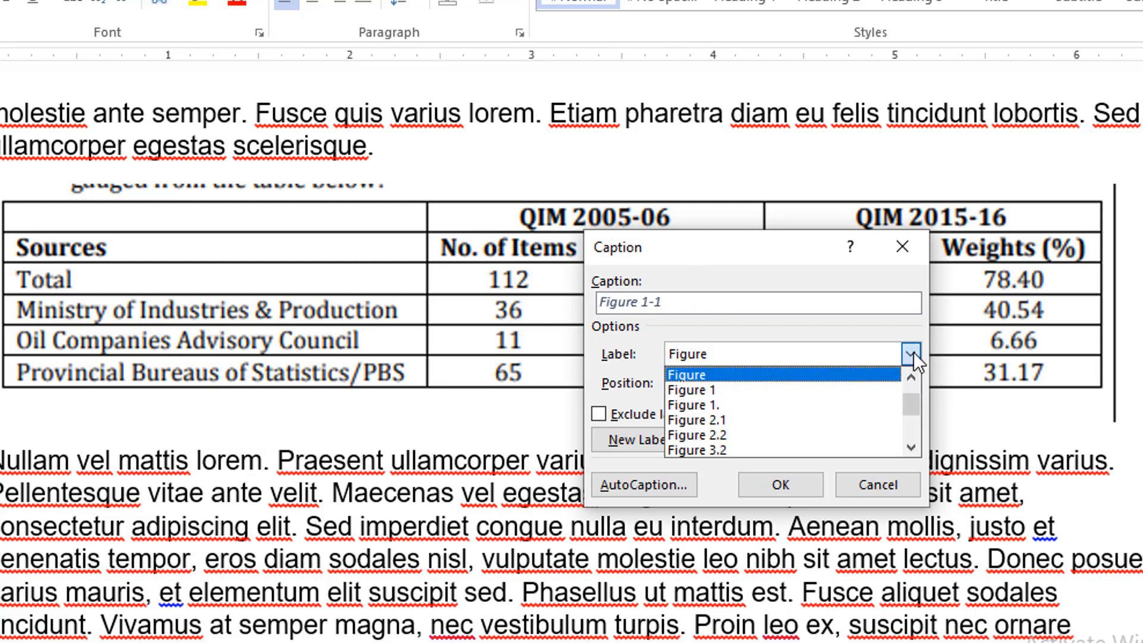
scroll(862, 398, "down", 2)
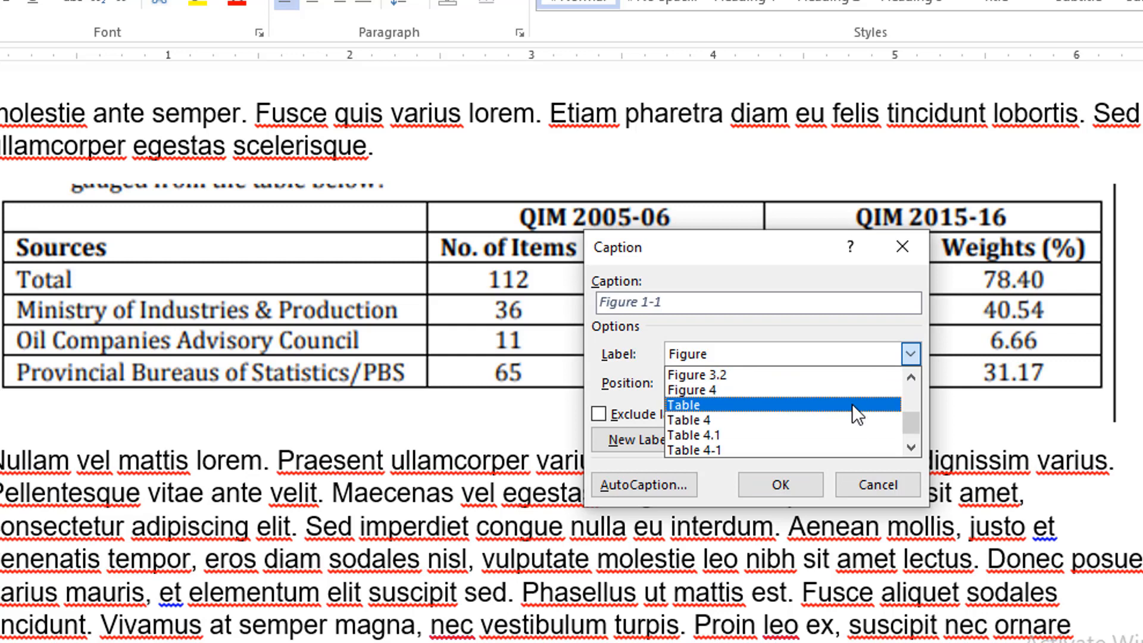
left_click(852, 404)
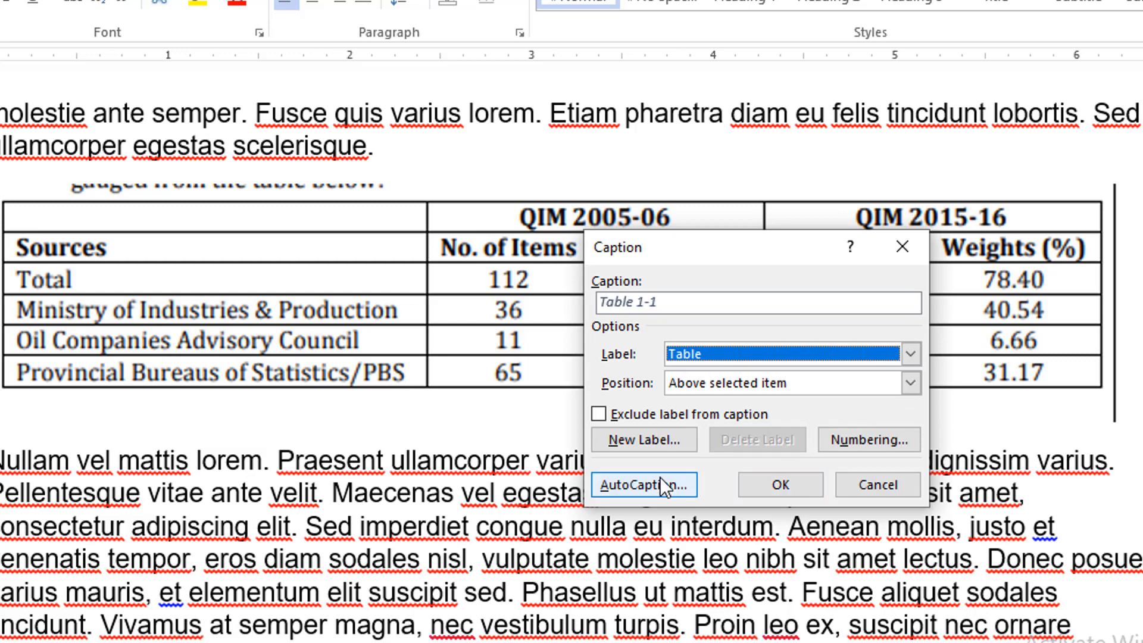
Create a new caption label named "Table 2.1." for this table picture.
left_click(647, 445)
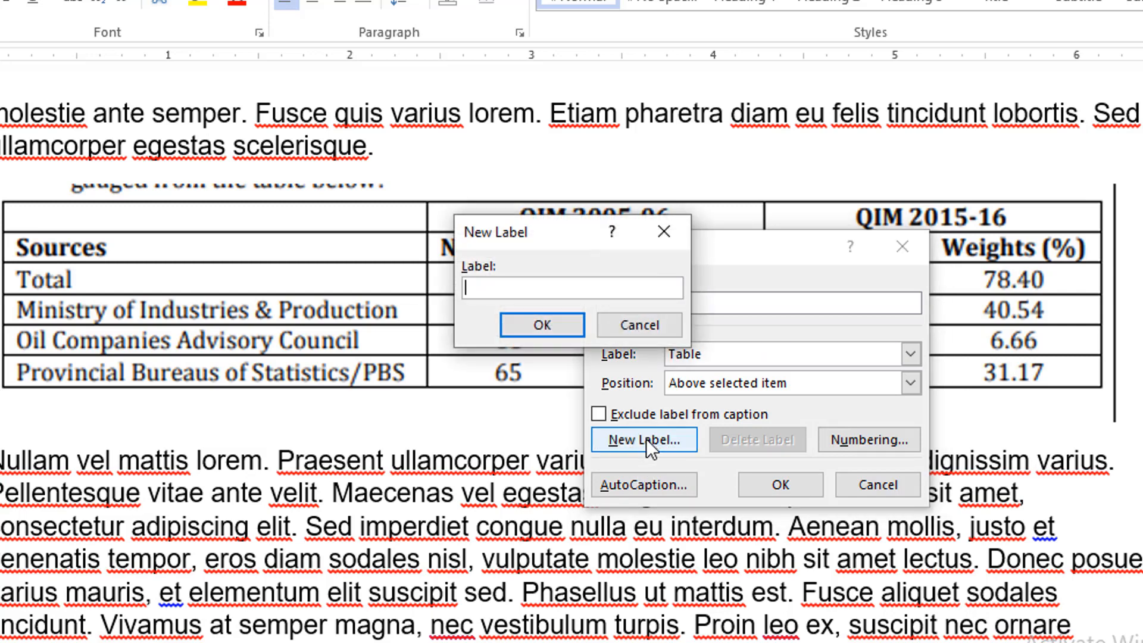
type("Table 2.1.")
left_click(542, 325)
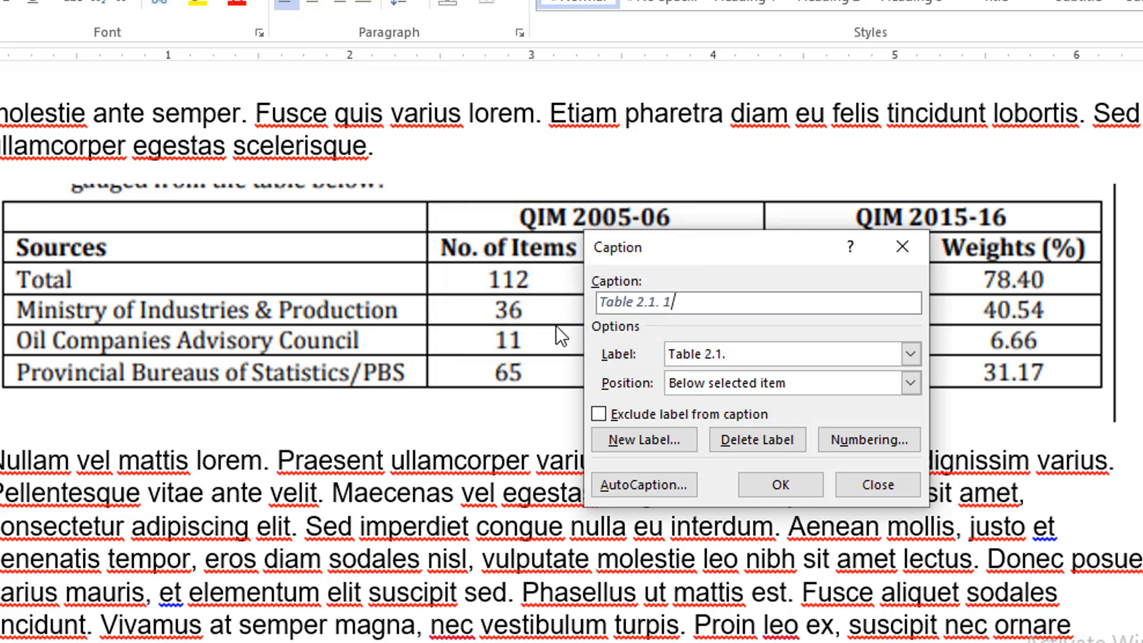
Position the caption above the selected item, add the text "table about employment" after its number, and insert it.
scroll(698, 388, "down", 1)
left_click(913, 384)
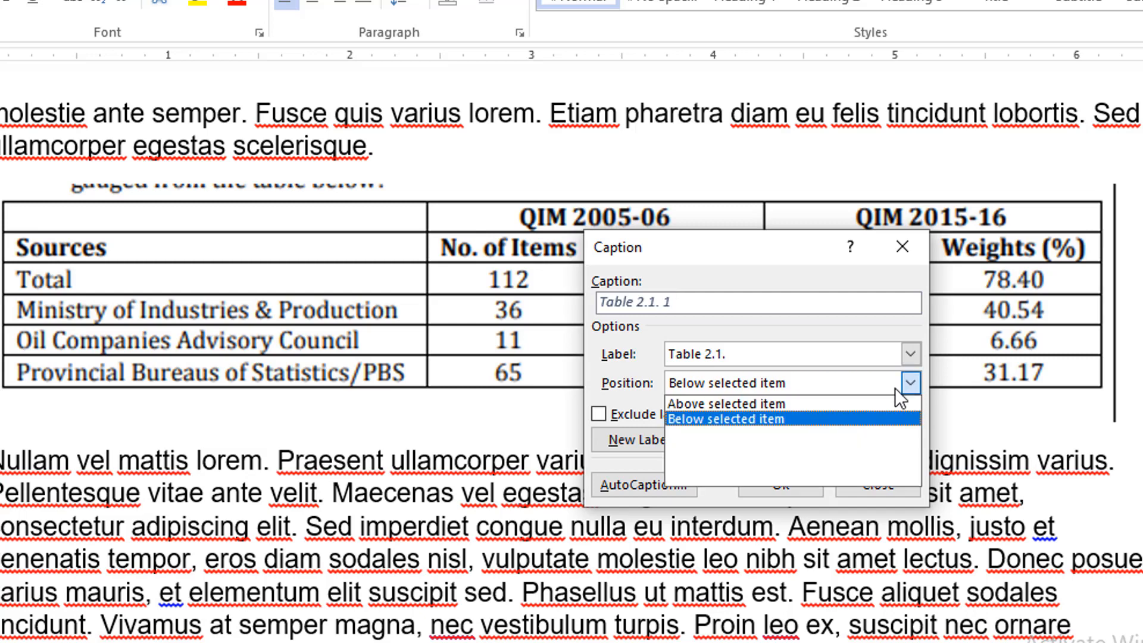
left_click(794, 403)
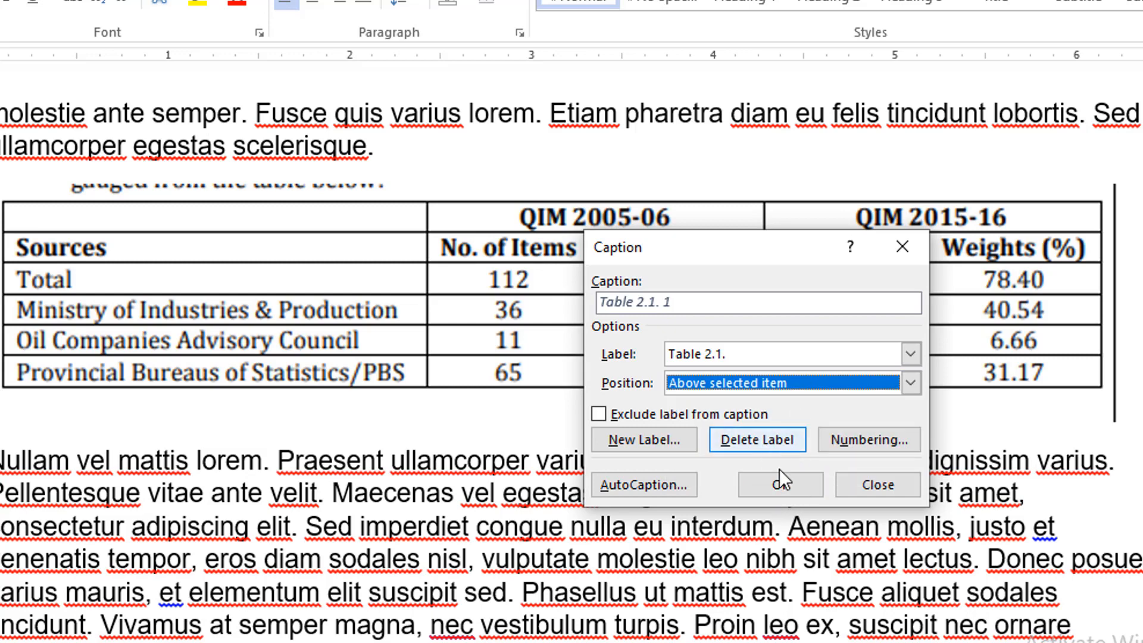
left_click(680, 302)
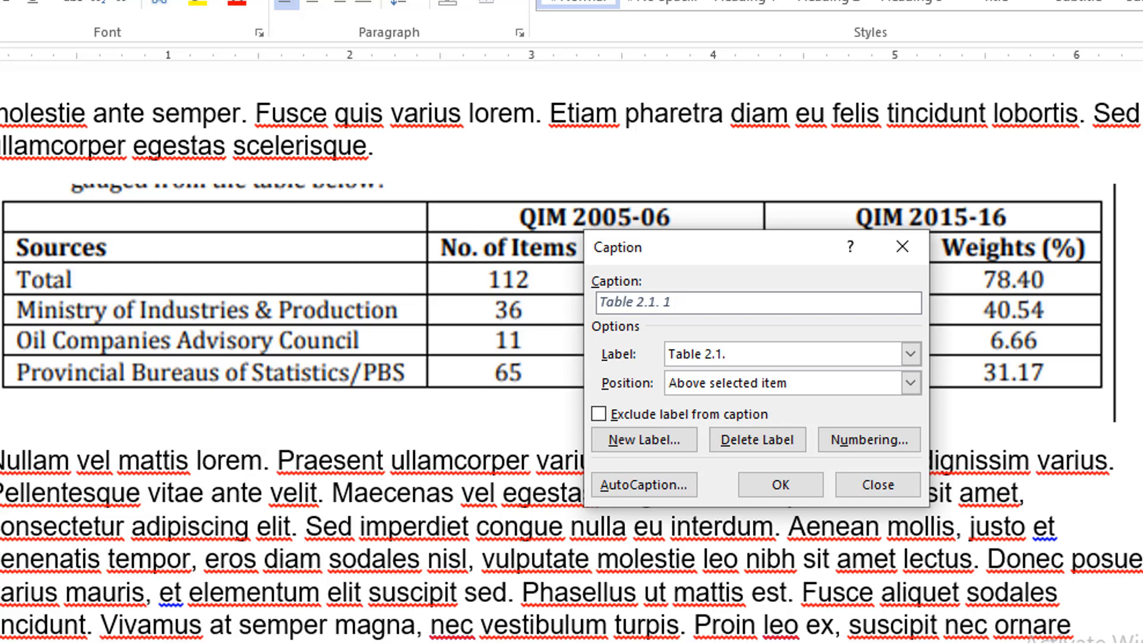
type("table about employmen")
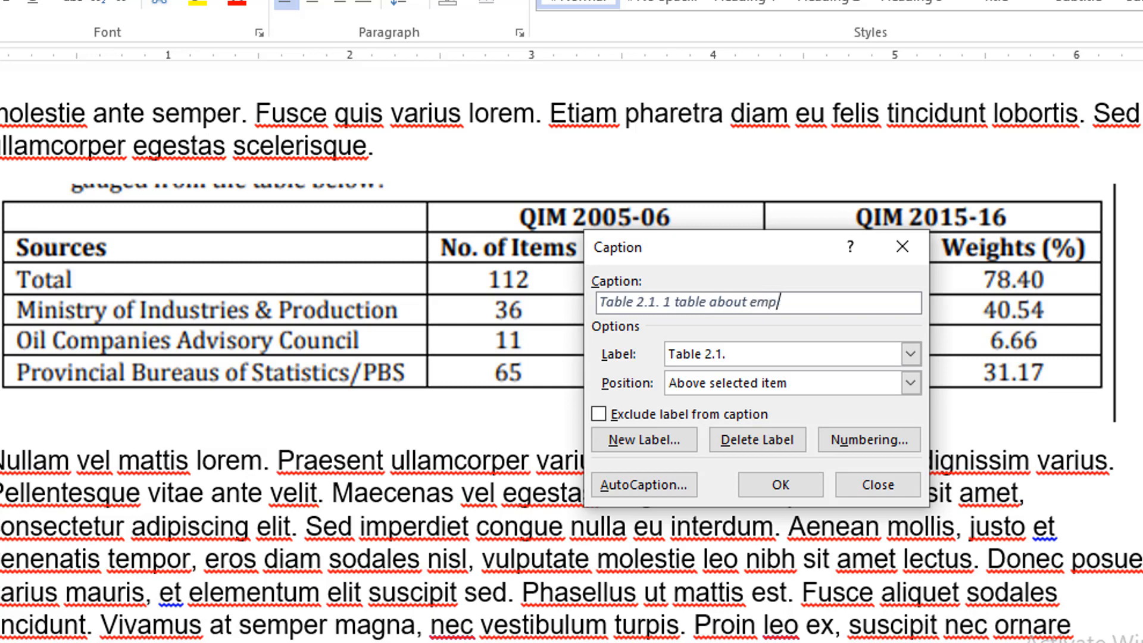
type("t")
left_click(772, 491)
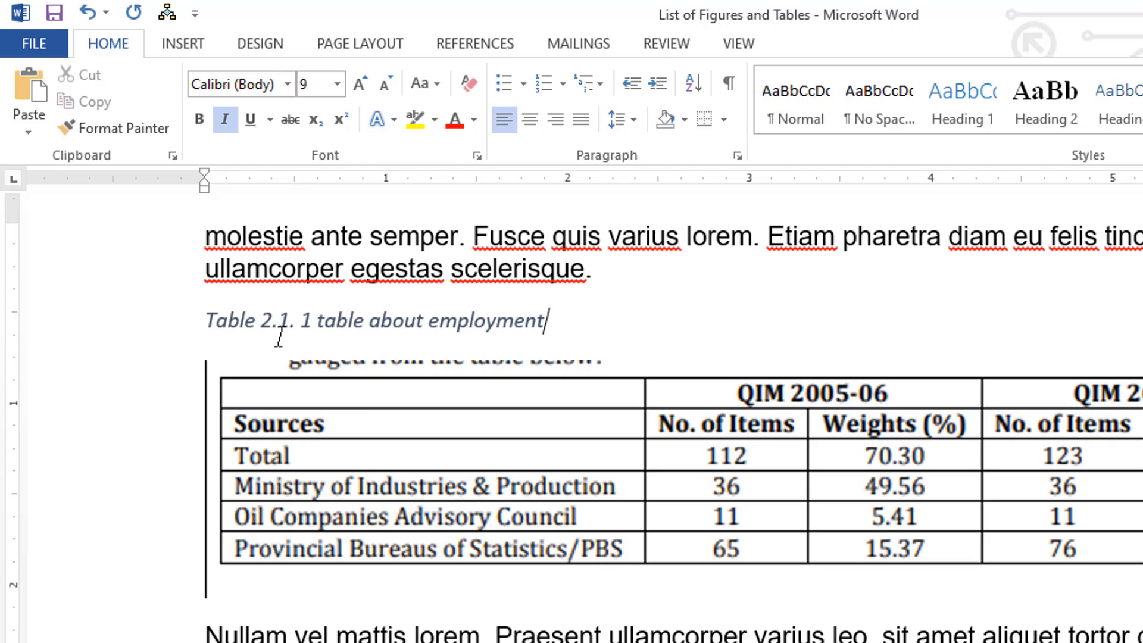
Insert a "Table 2.1." caption above the Number of Establishments table picture and add the text "this is about the inflation".
scroll(587, 543, "down", 3)
scroll(524, 530, "down", 3)
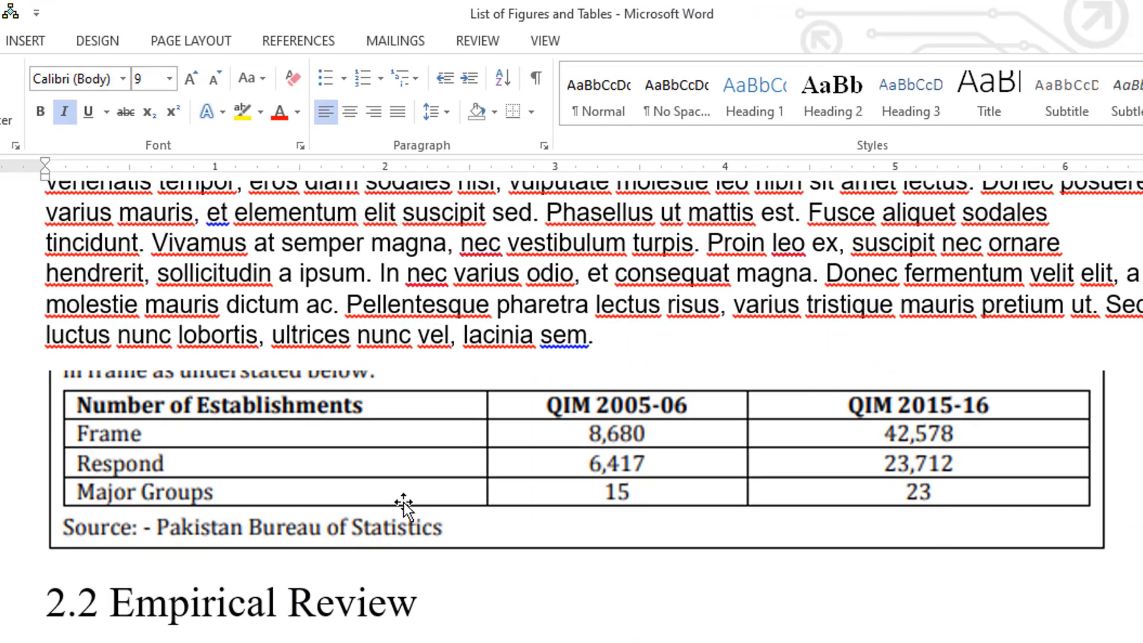
left_click(566, 429)
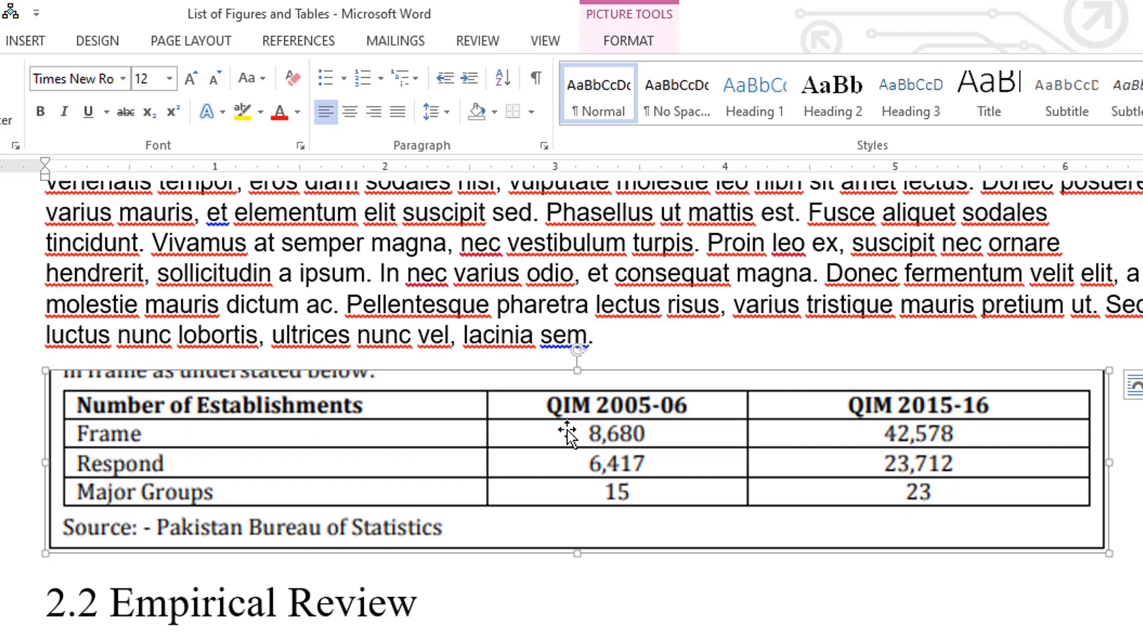
right_click(568, 431)
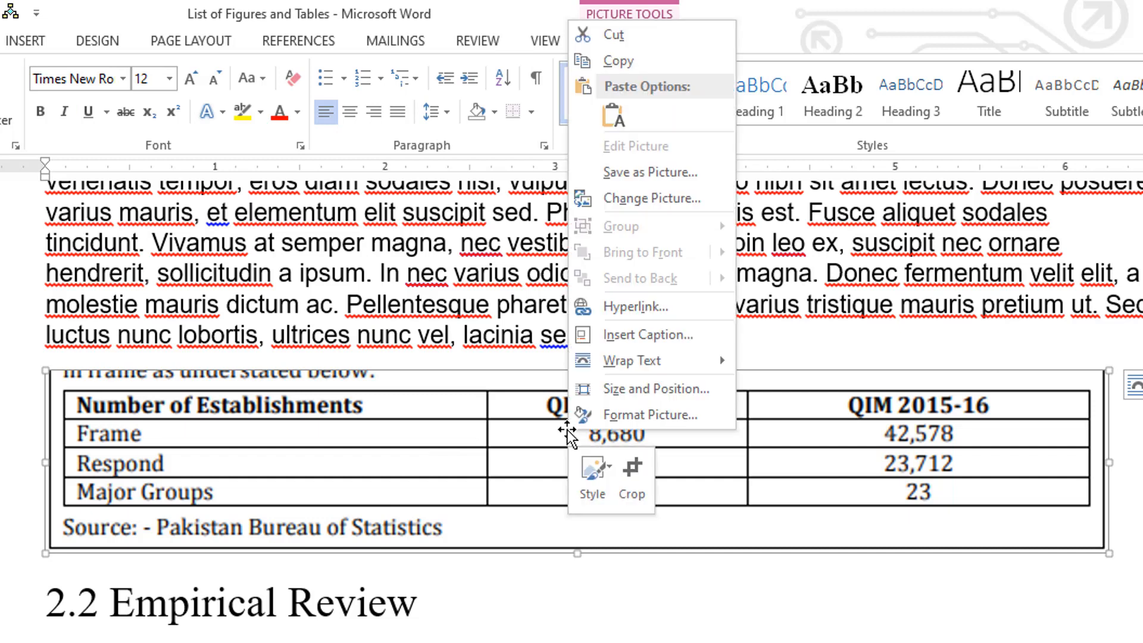
left_click(648, 334)
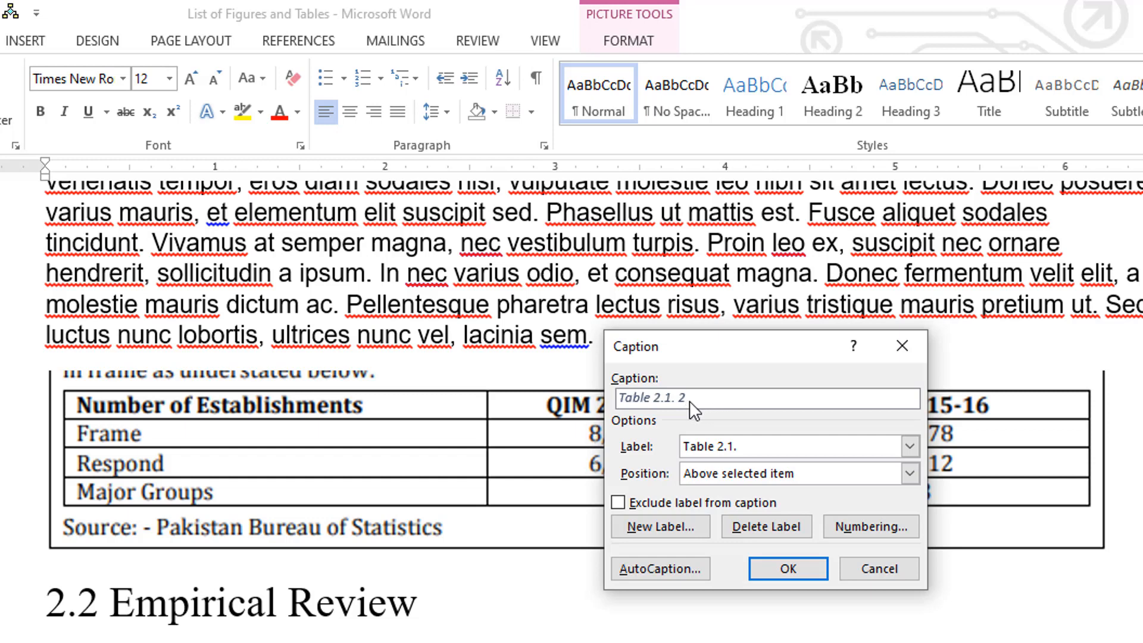
left_click(784, 570)
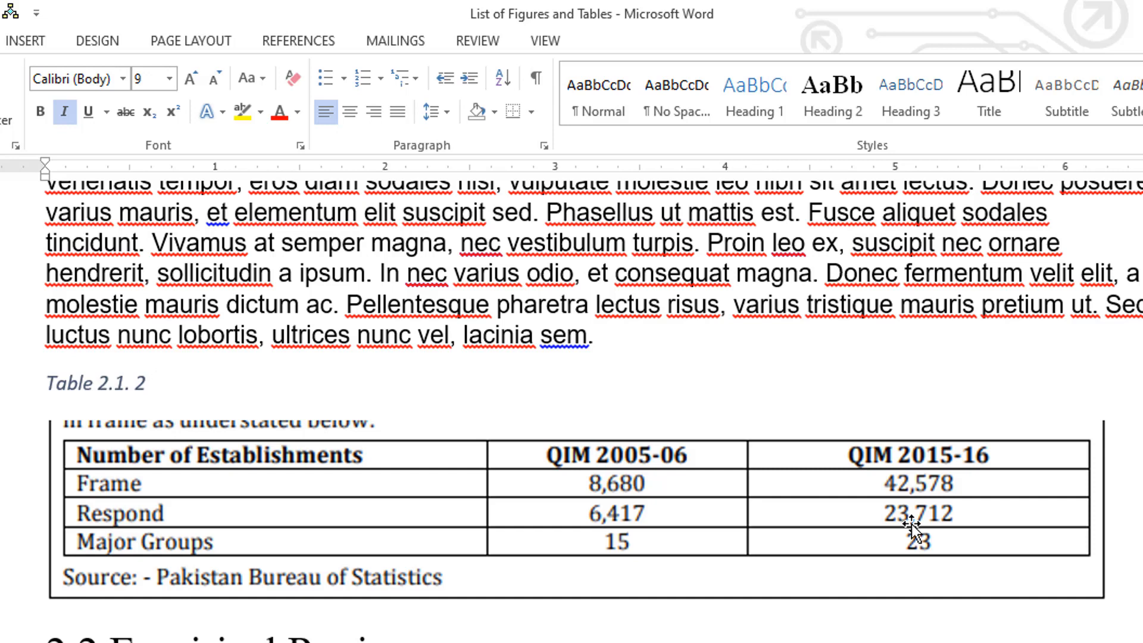
type("this is about th")
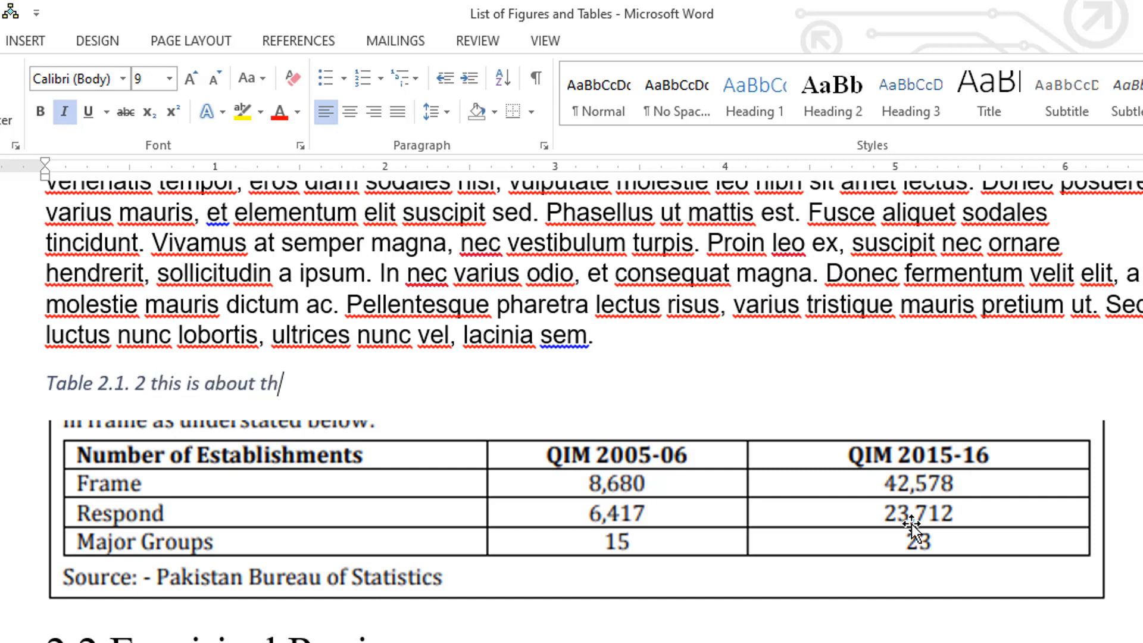
type("e inflation")
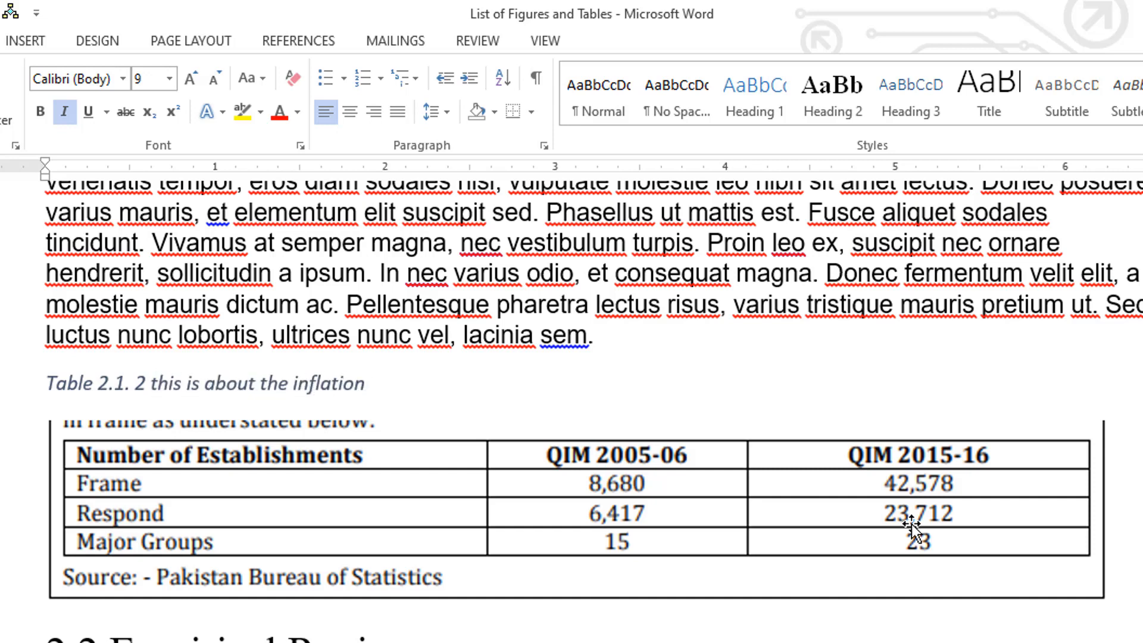
Format the whole "this is about the inflation" caption as bold 12 pt Times New Roman in the Automatic font colour.
left_click_drag(372, 383, 64, 379)
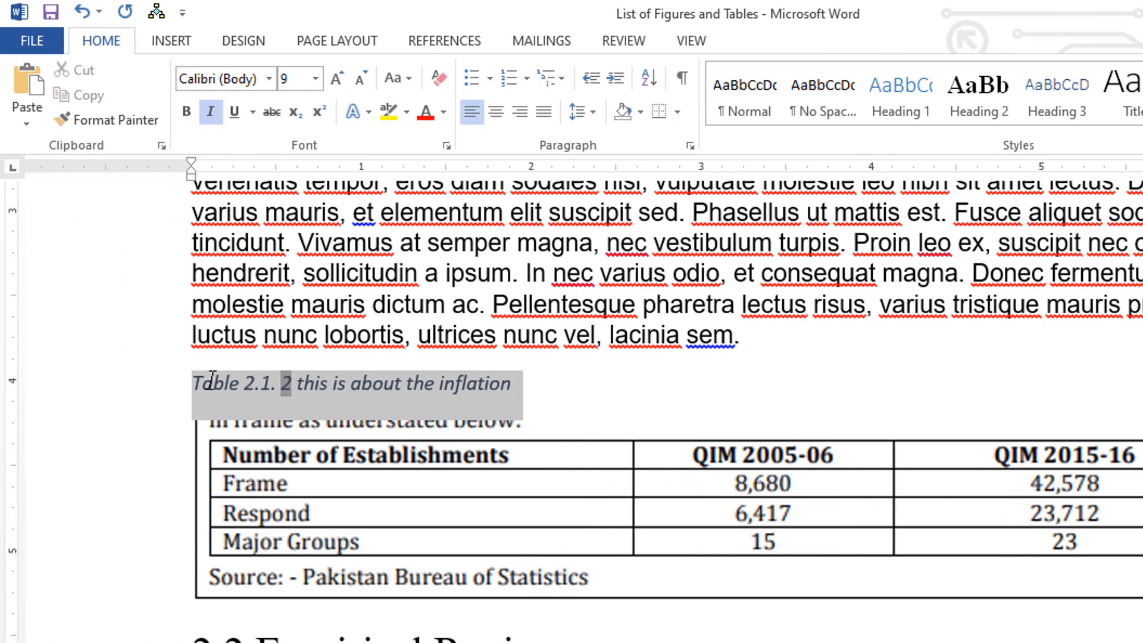
left_click(227, 79)
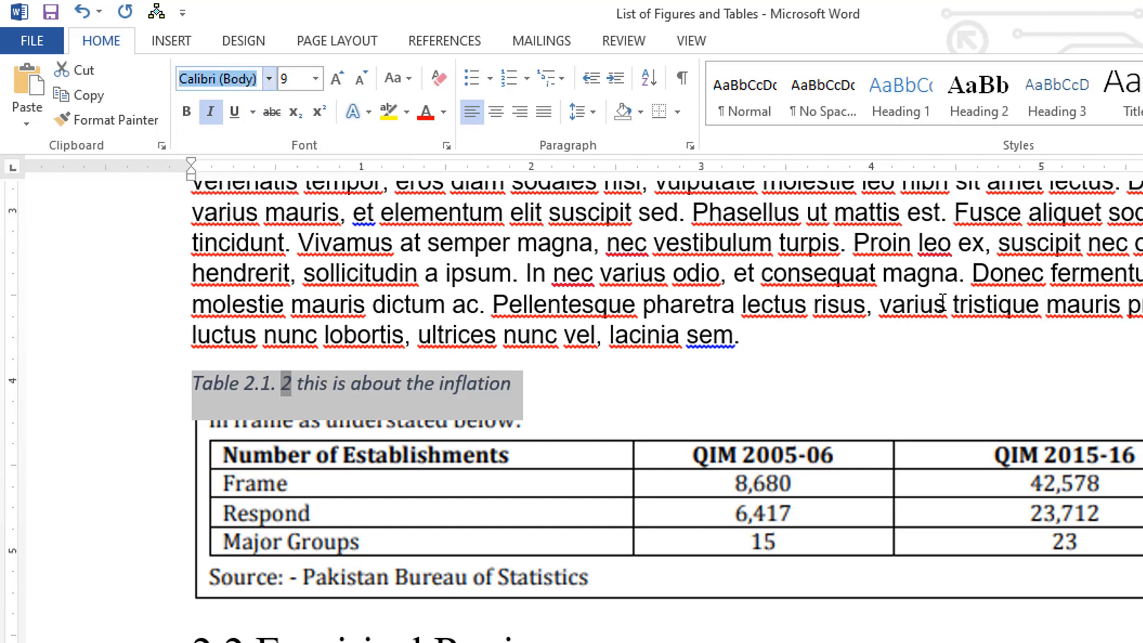
type("Times New Ro")
key("Tab")
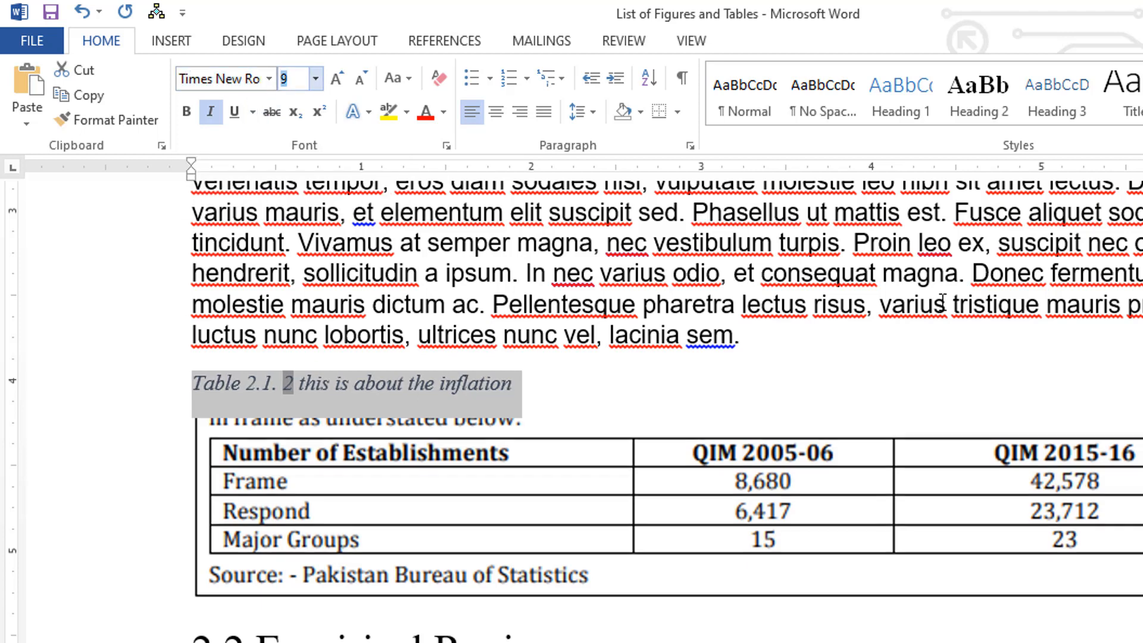
type("12")
key("Return")
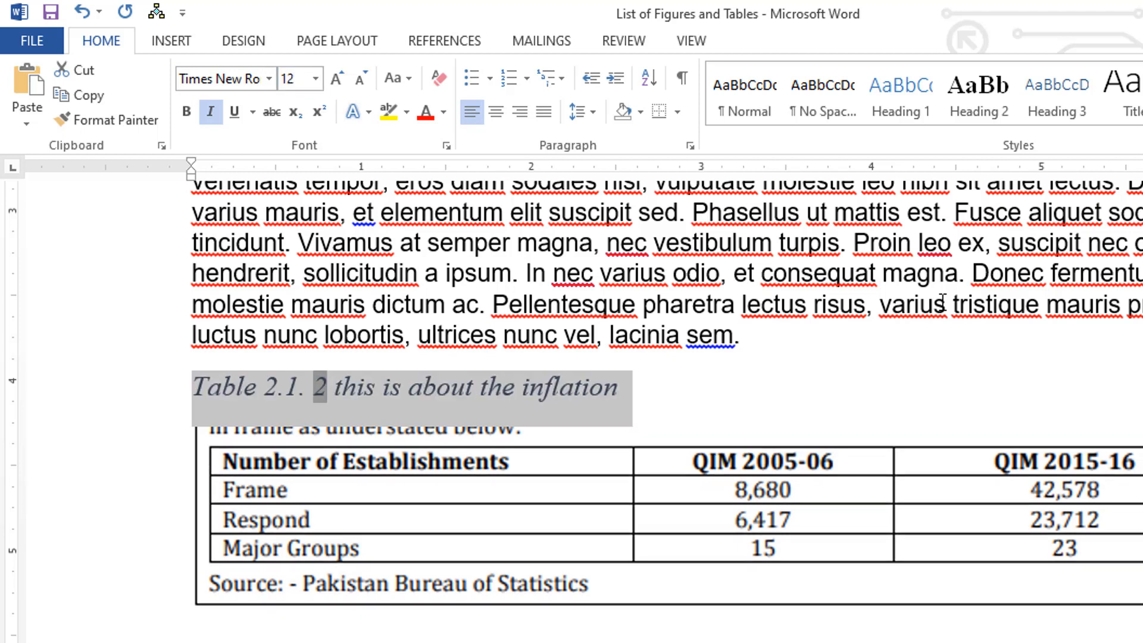
left_click(443, 111)
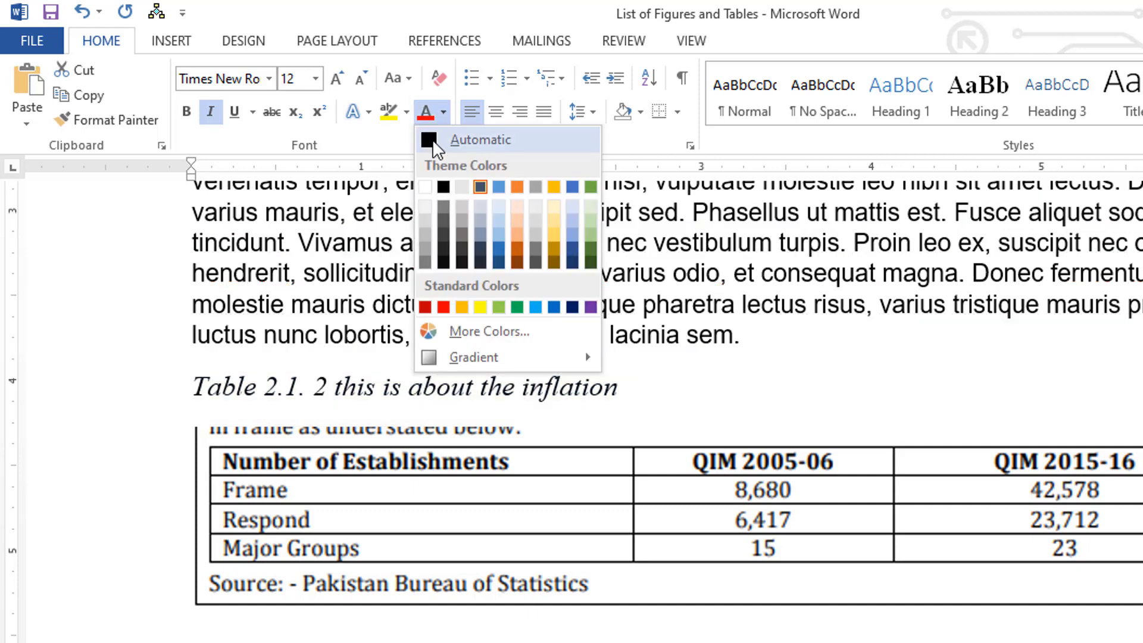
left_click(432, 139)
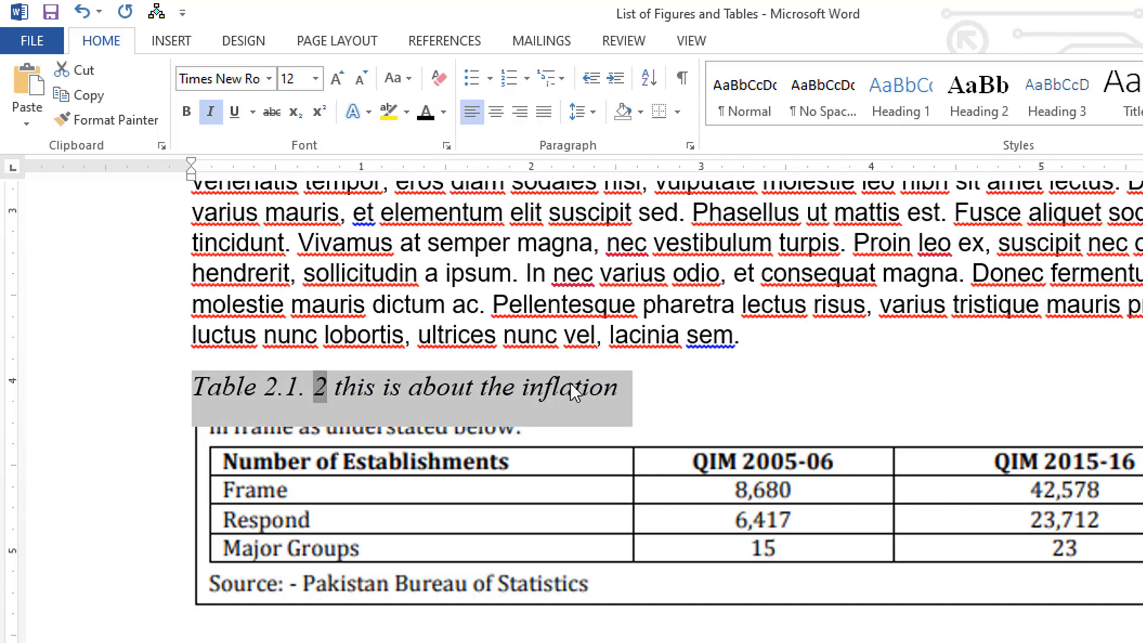
left_click(187, 112)
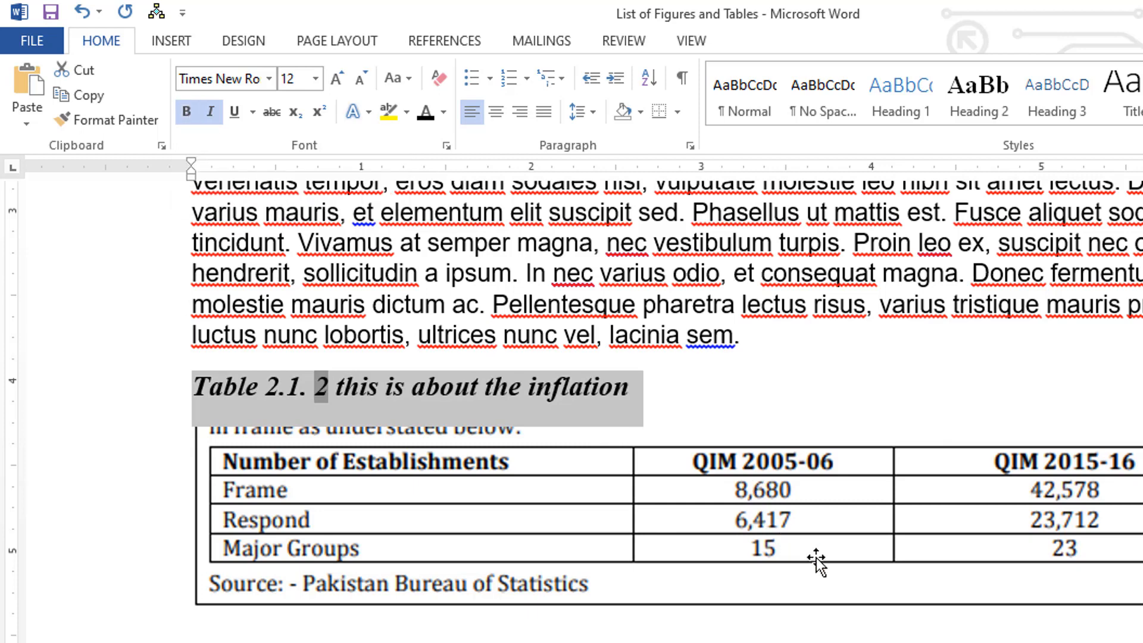
Create a new caption label named "Table 2.2." for the Group wise growth of LSM table picture.
scroll(817, 559, "down", 2)
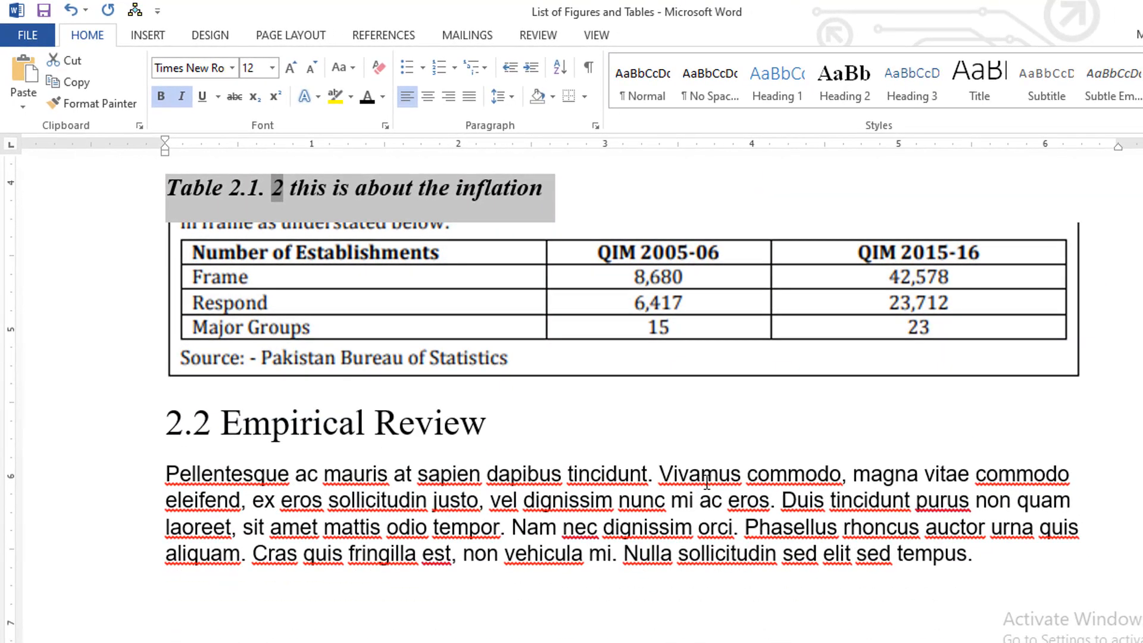
scroll(707, 482, "down", 2)
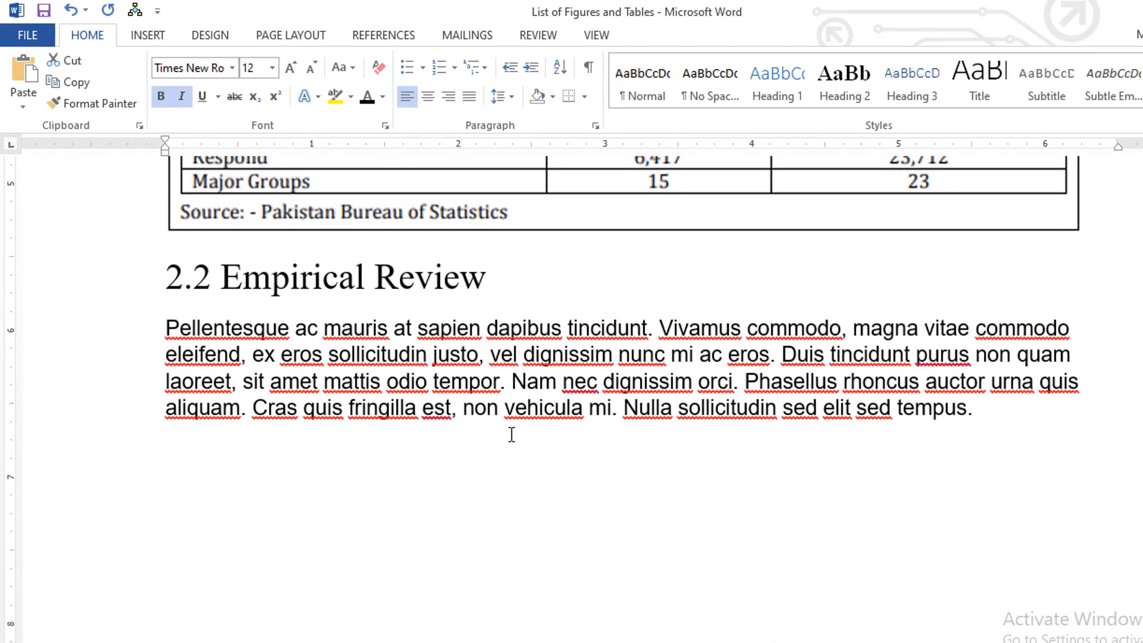
scroll(646, 462, "down", 6)
scroll(648, 462, "down", 5)
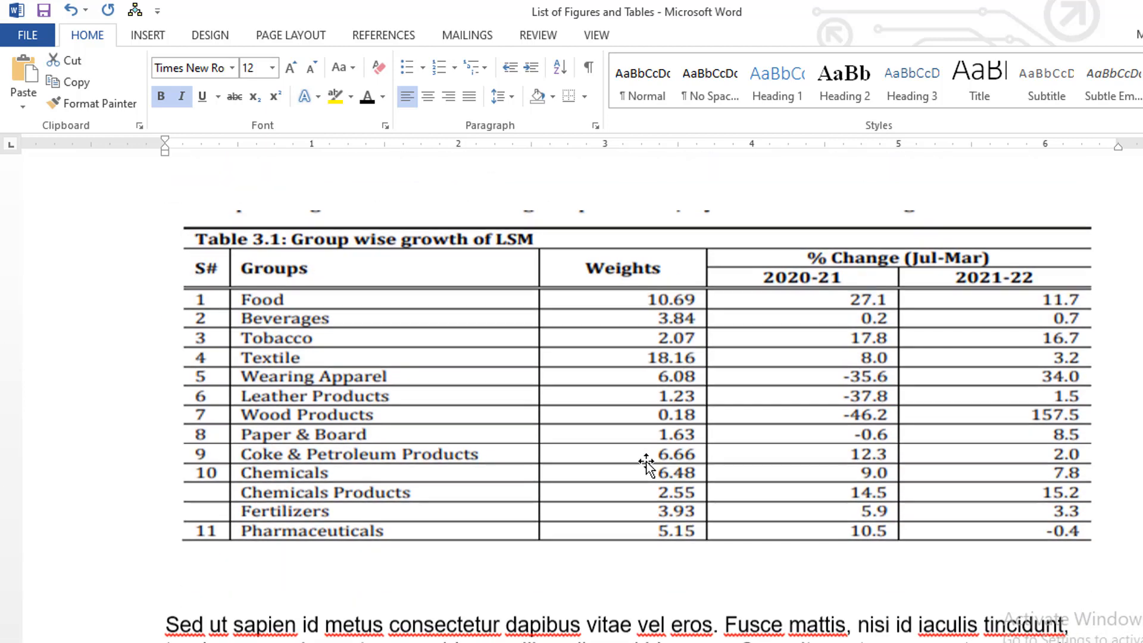
left_click(505, 418)
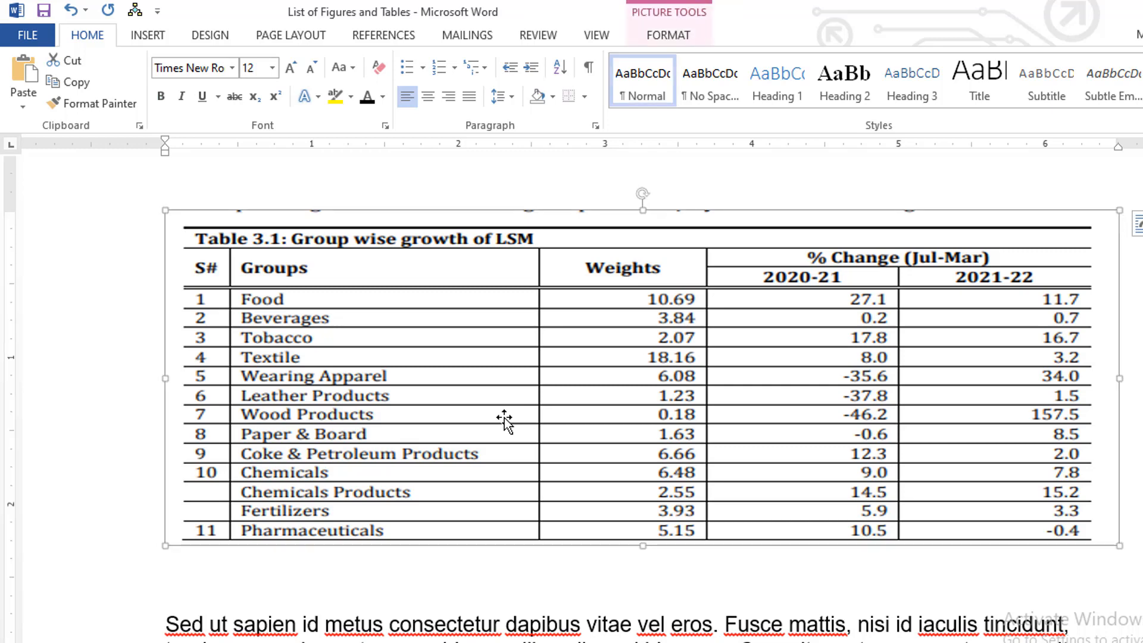
right_click(505, 418)
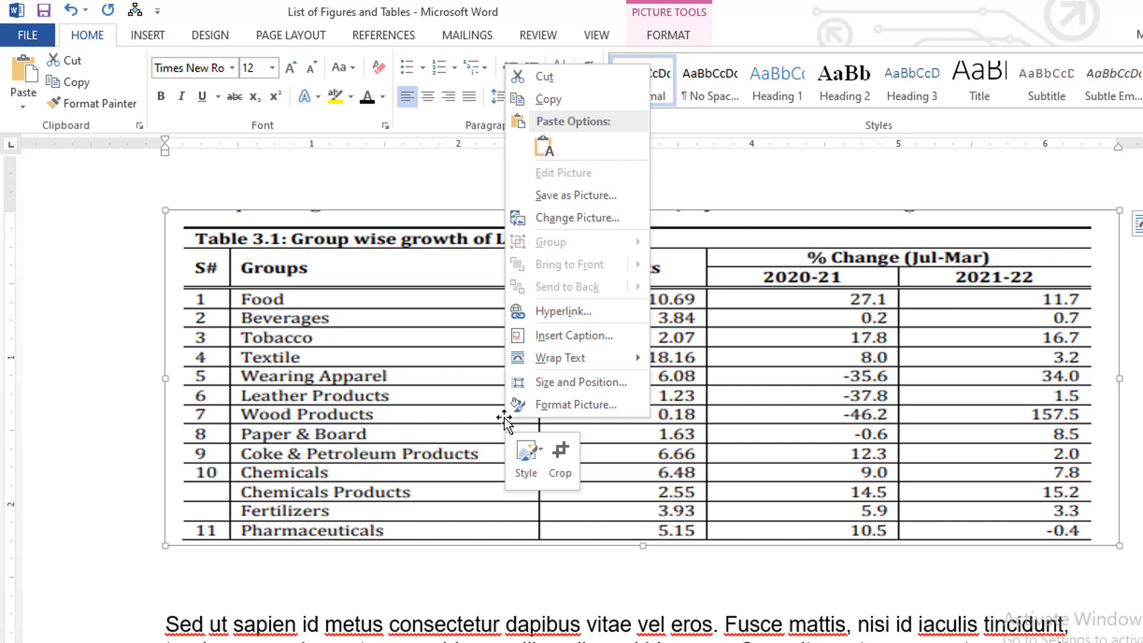
left_click(605, 337)
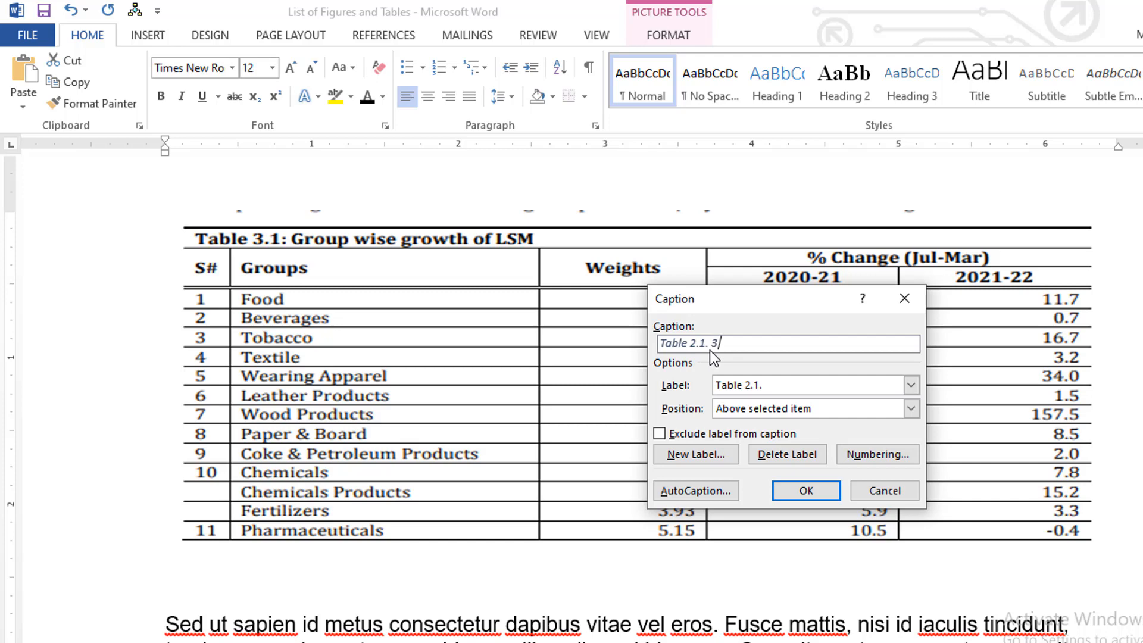
left_click(691, 455)
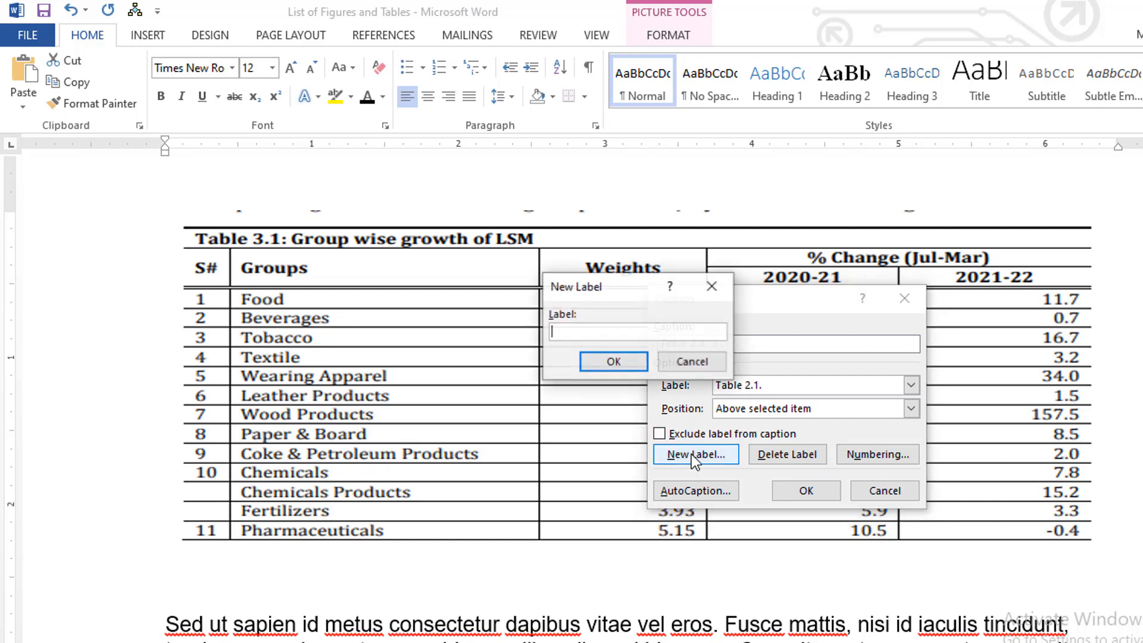
type("Table")
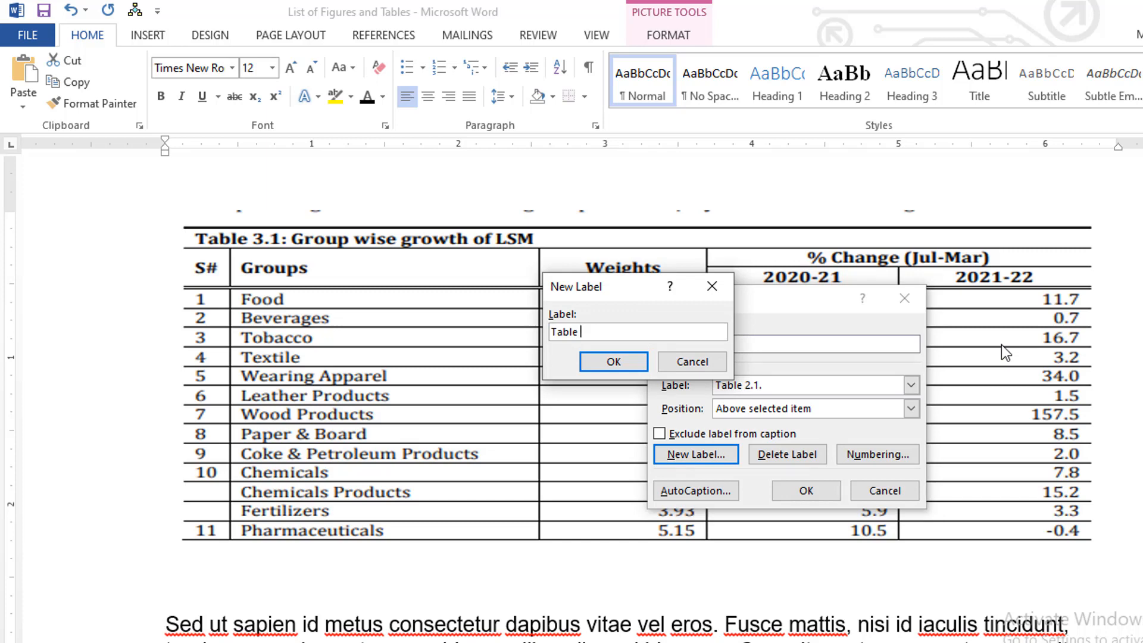
type("2.2.")
left_click(600, 363)
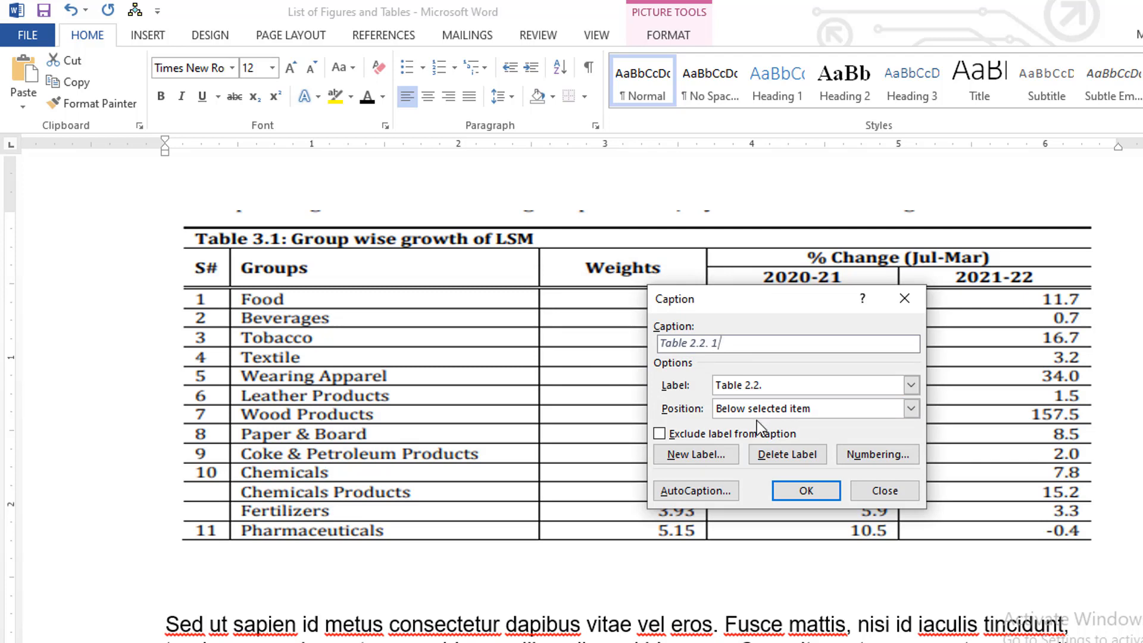
Insert the caption above the selected item with the text "inflation and employment status", correcting the misspelled word "inflation".
left_click(911, 408)
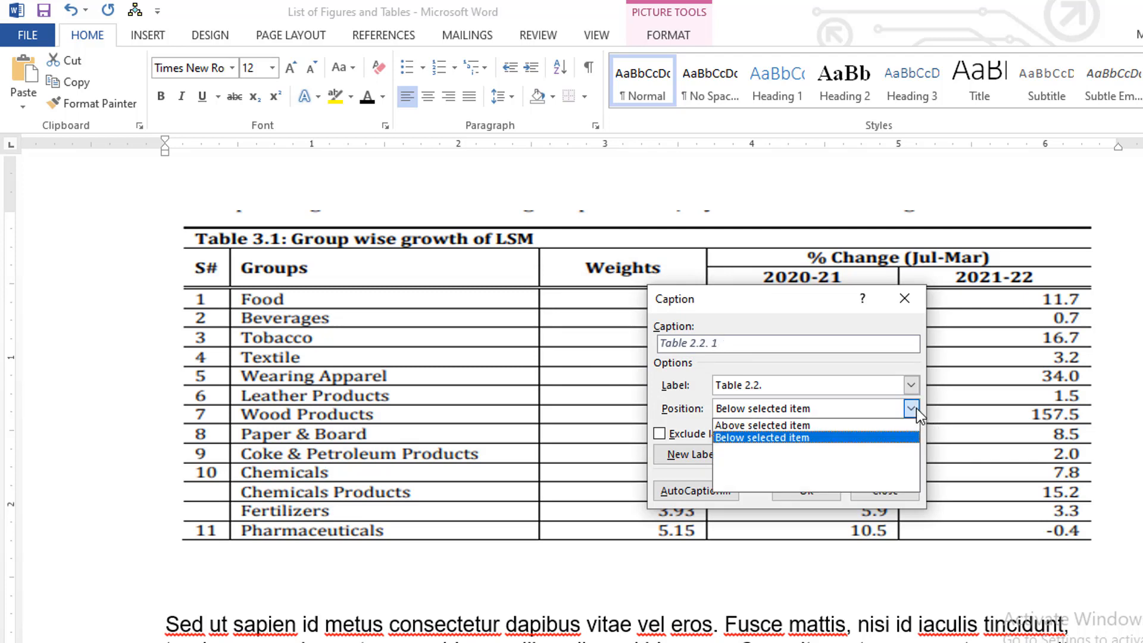
left_click(817, 424)
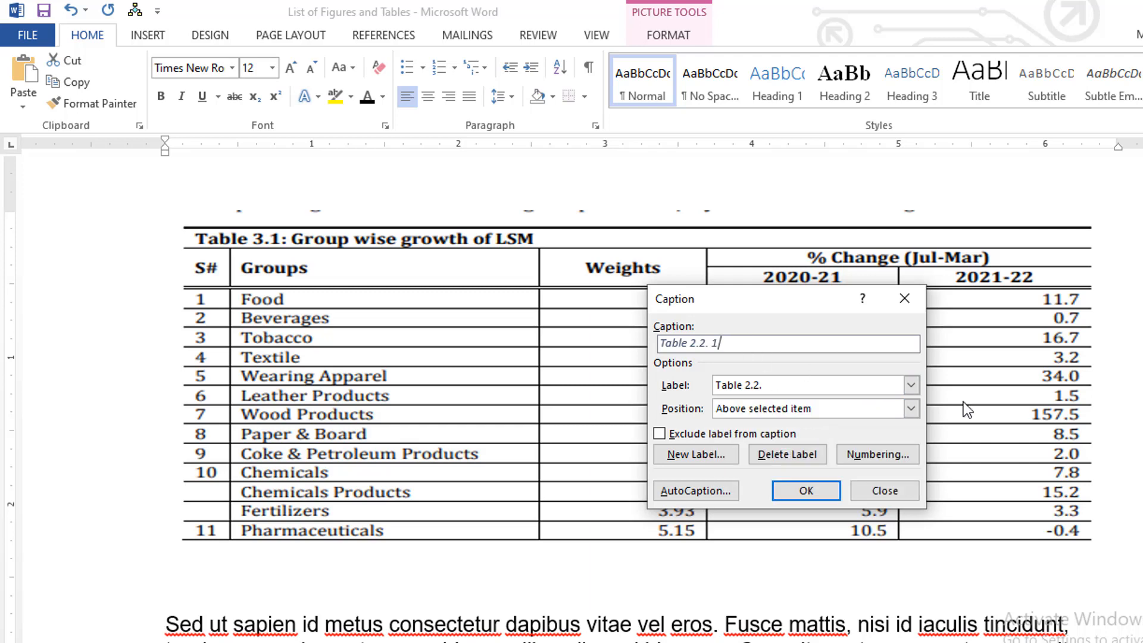
type("inflationa nd")
key("BackSpace")
key("BackSpace")
key("BackSpace")
type("and empl")
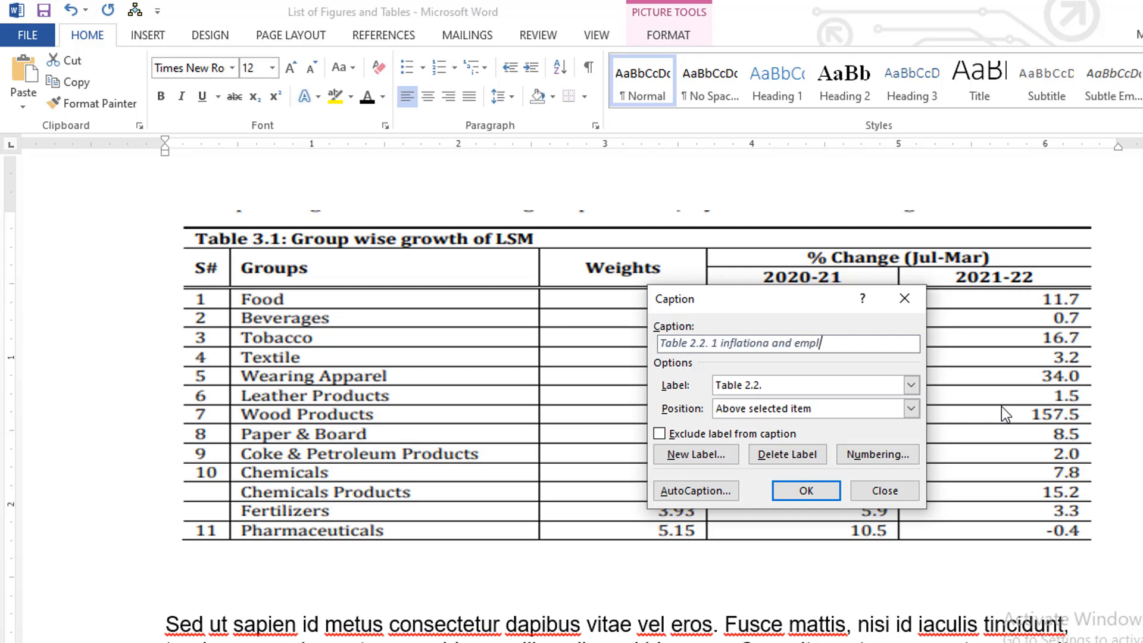
type("oyment status")
left_click(804, 492)
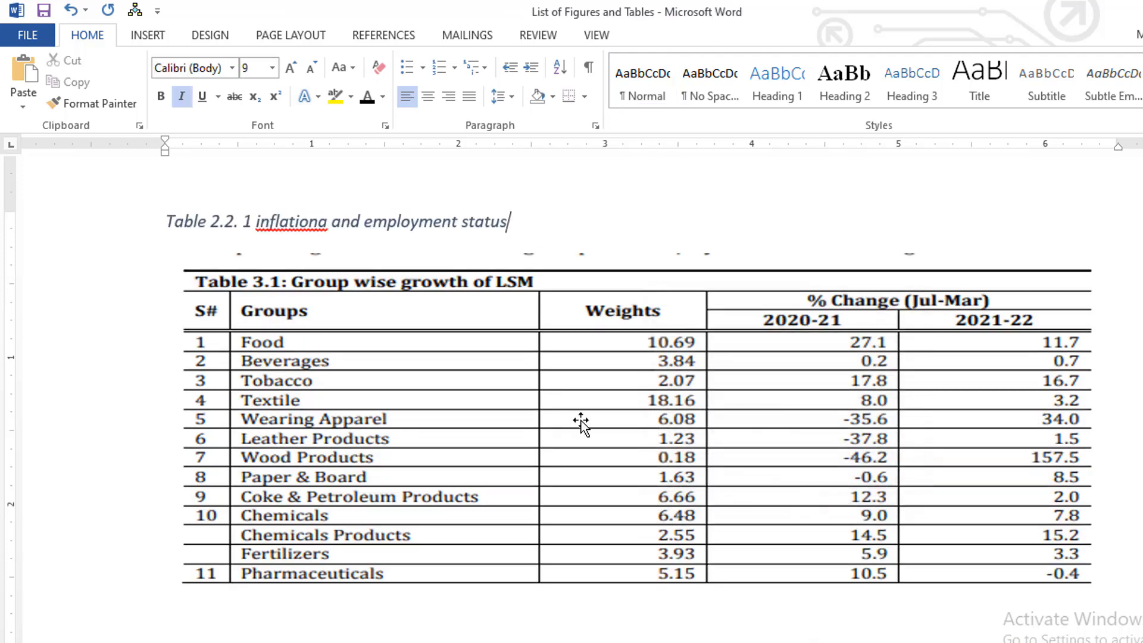
right_click(319, 225)
left_click(366, 239)
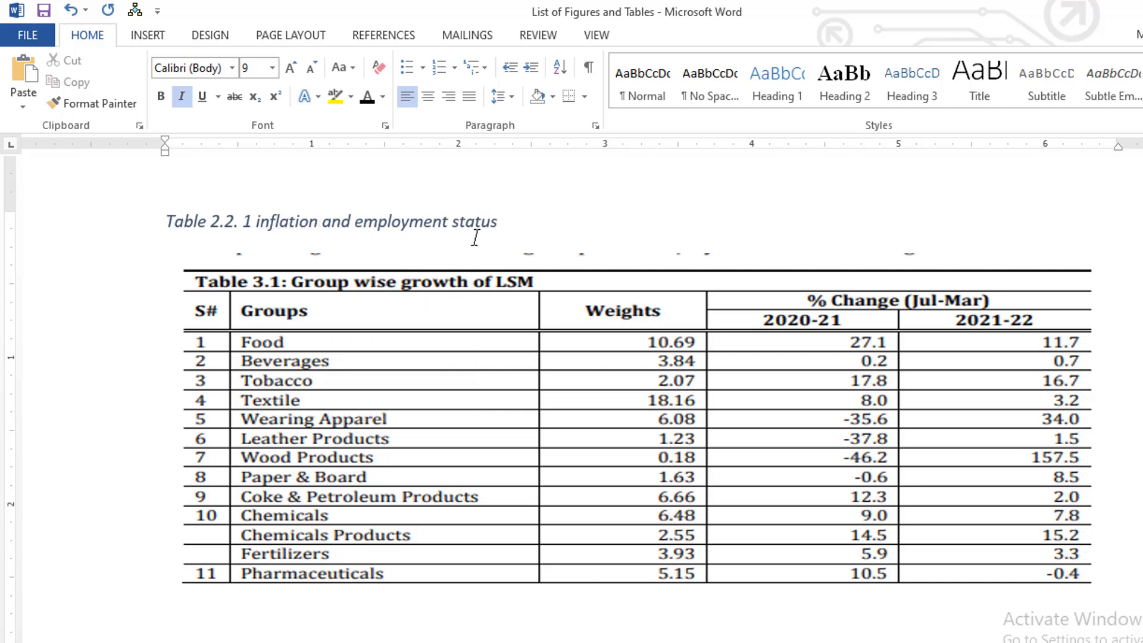
Format the whole "inflation and employment status" caption as bold 12 pt Times New Roman.
left_click_drag(510, 222, 158, 222)
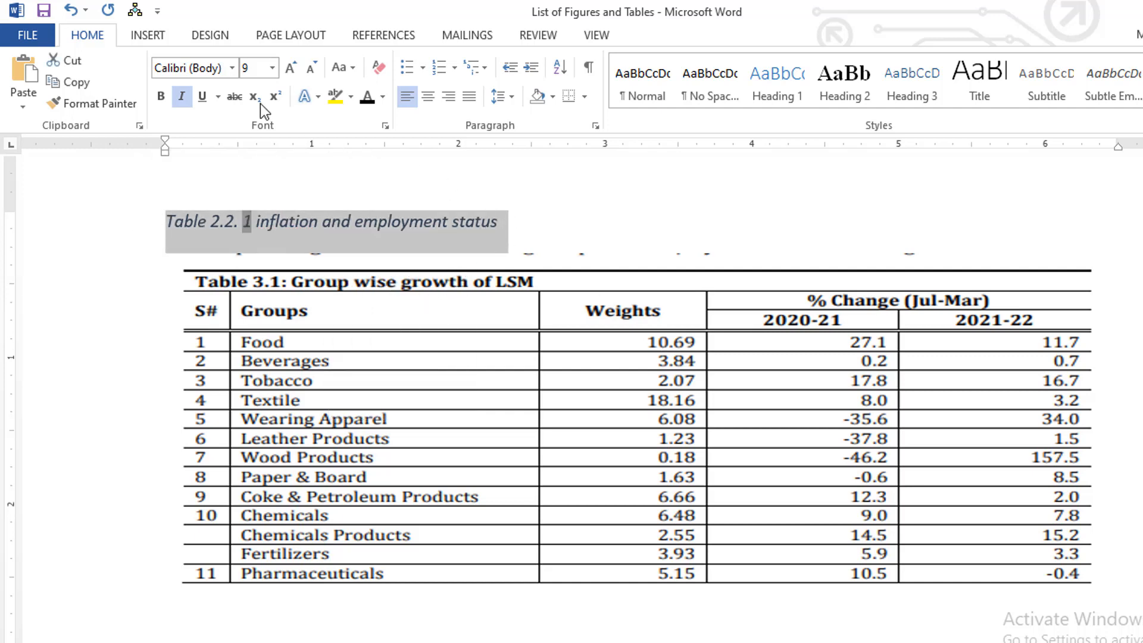
left_click(208, 67)
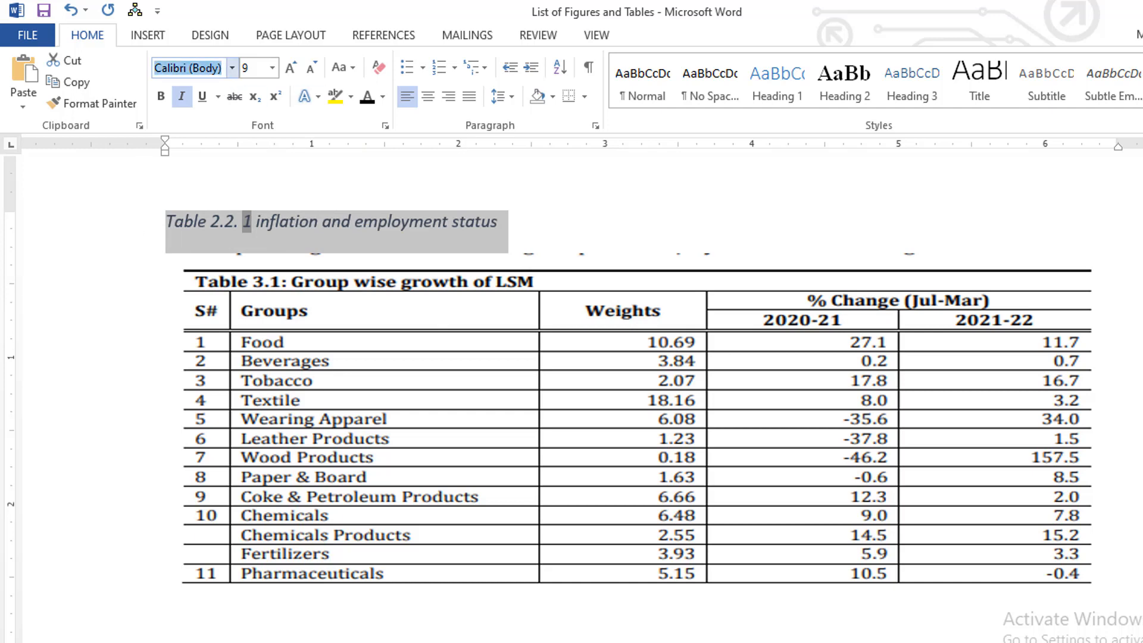
type("Times New Ro")
key("Tab")
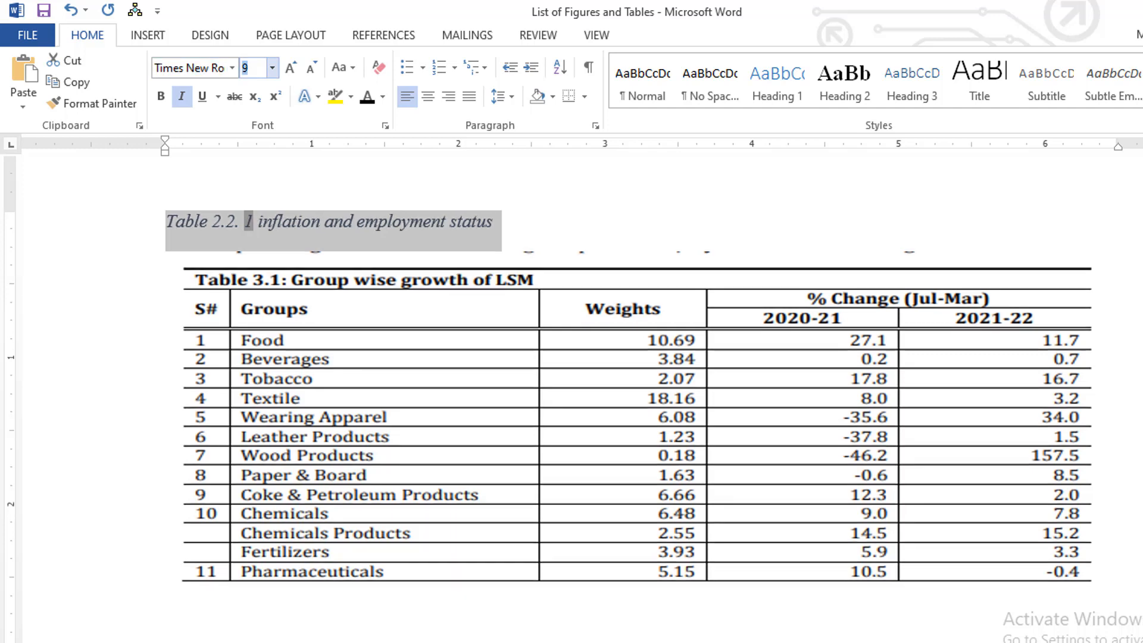
type("12")
left_click(824, 238)
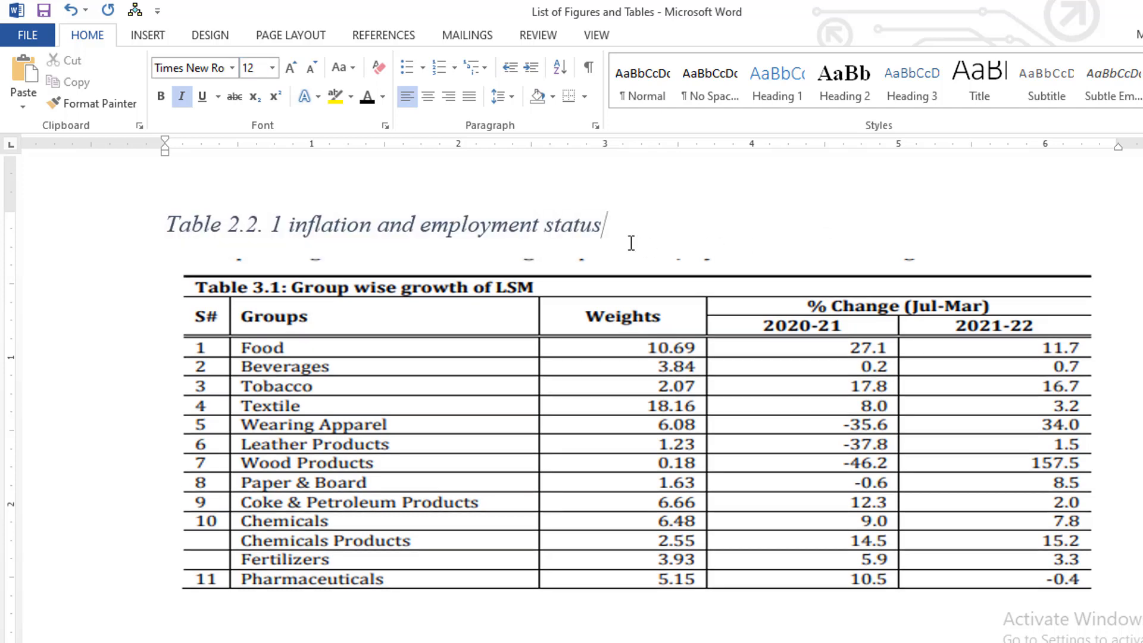
left_click_drag(567, 227, 167, 226)
key("ctrl+b")
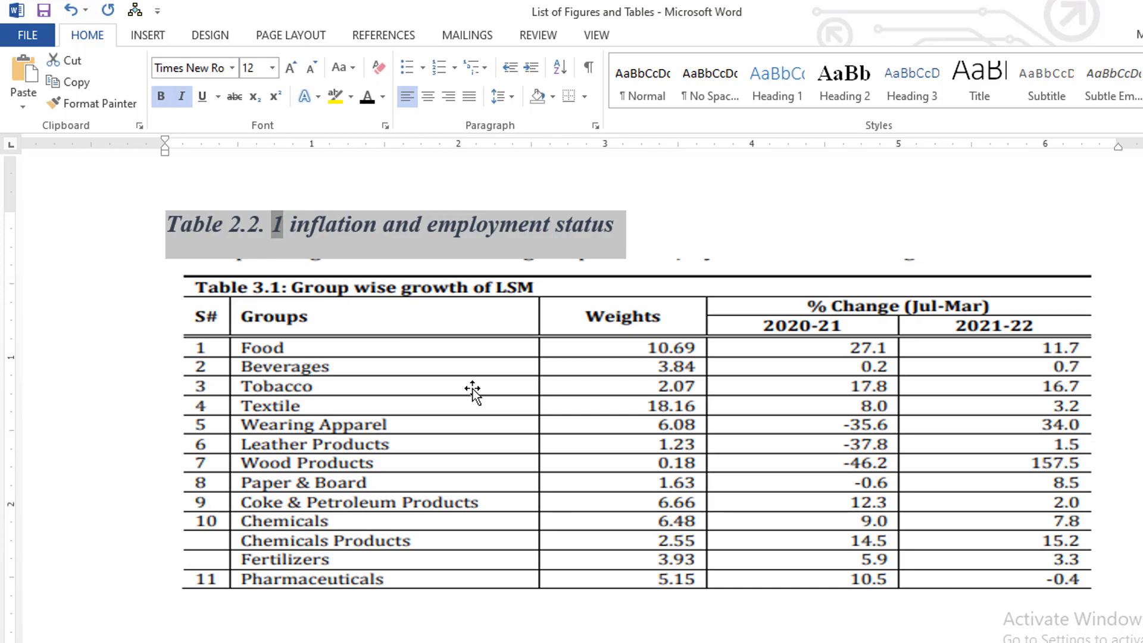
Insert a "Table 2.2." caption above the SMEDA Over the Counter (OTC) Services table picture with the text "Economic growth and FDI".
scroll(473, 389, "down", 10)
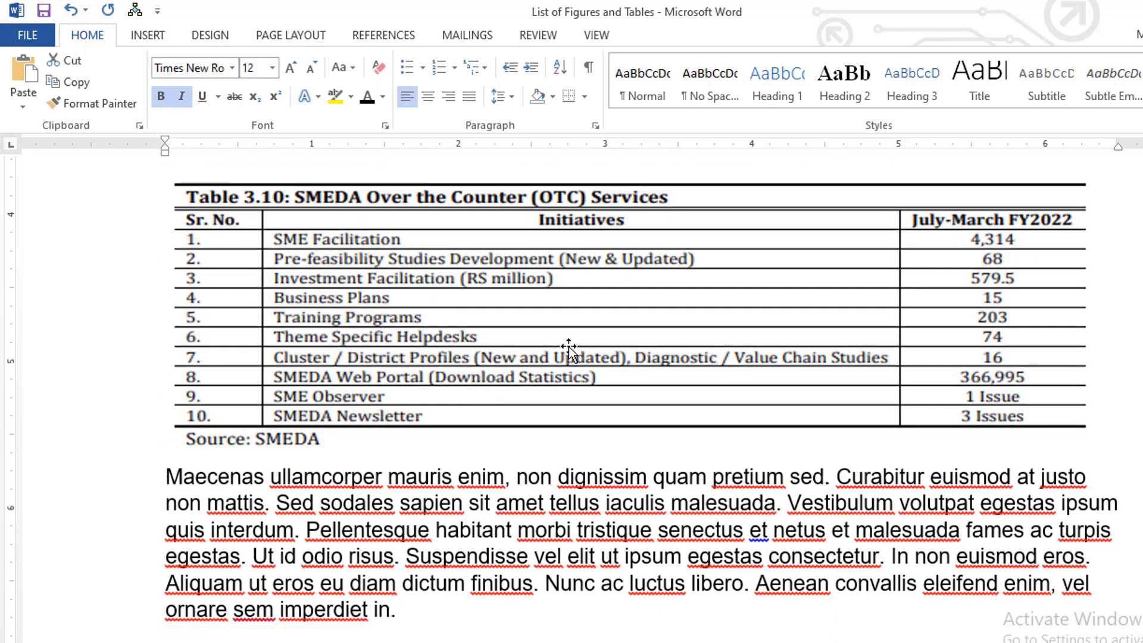
left_click(570, 346)
right_click(569, 346)
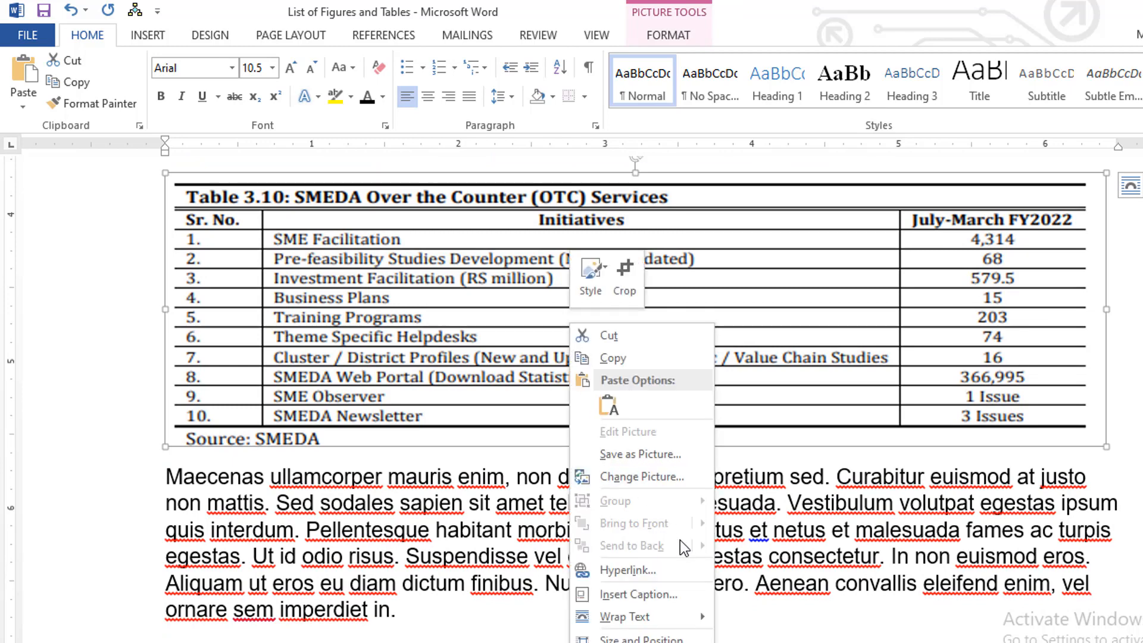
left_click(657, 595)
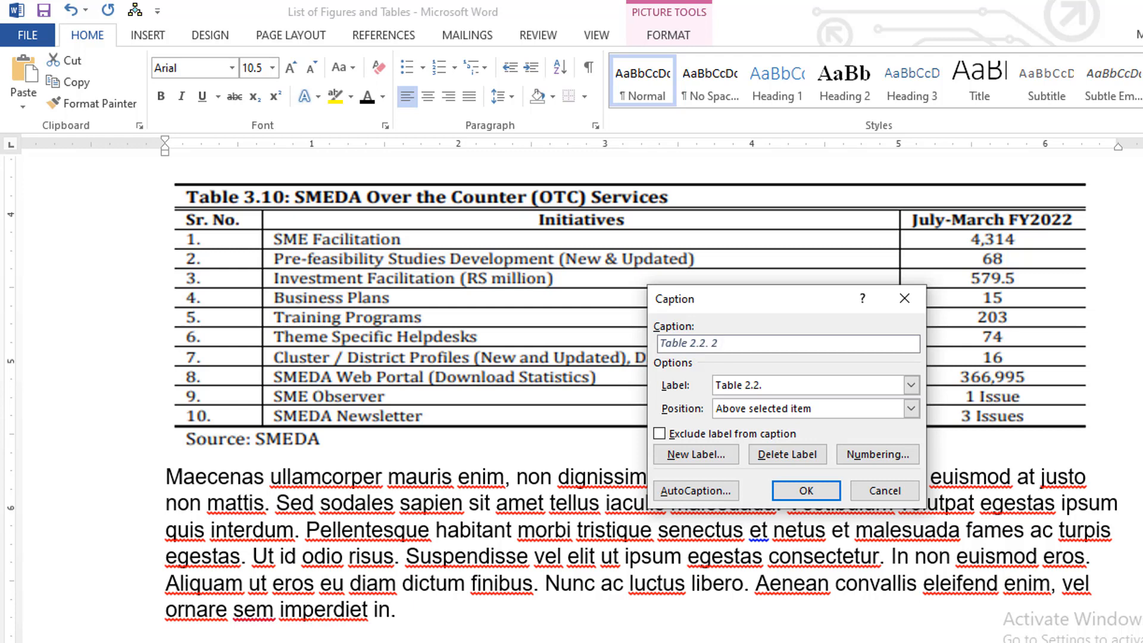
type("Economic growth and ")
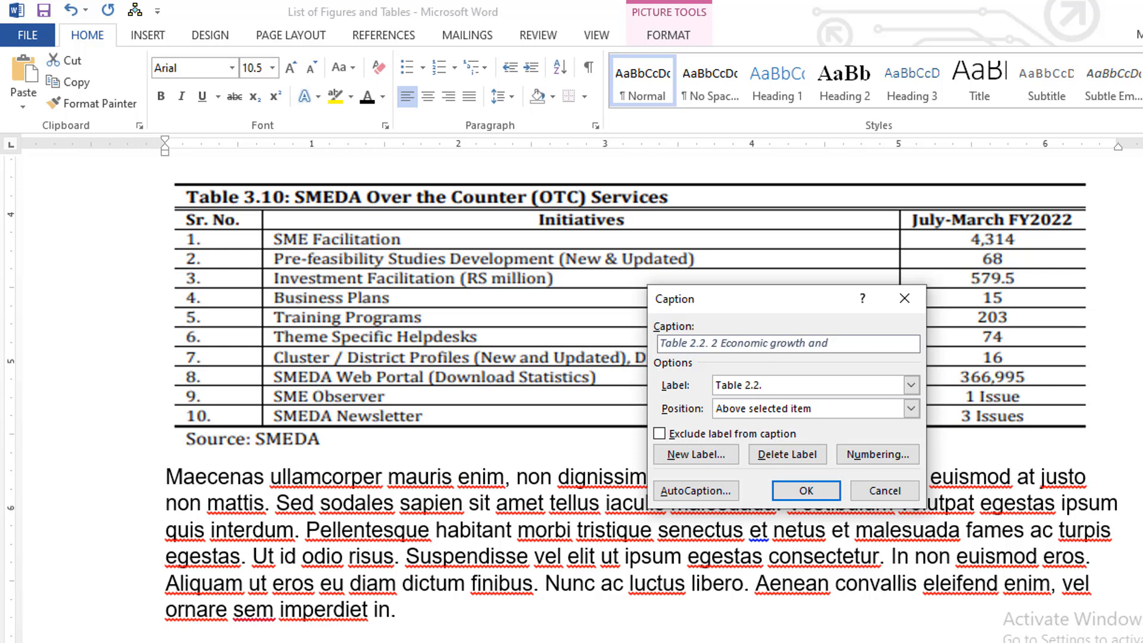
type("FDI")
left_click(803, 493)
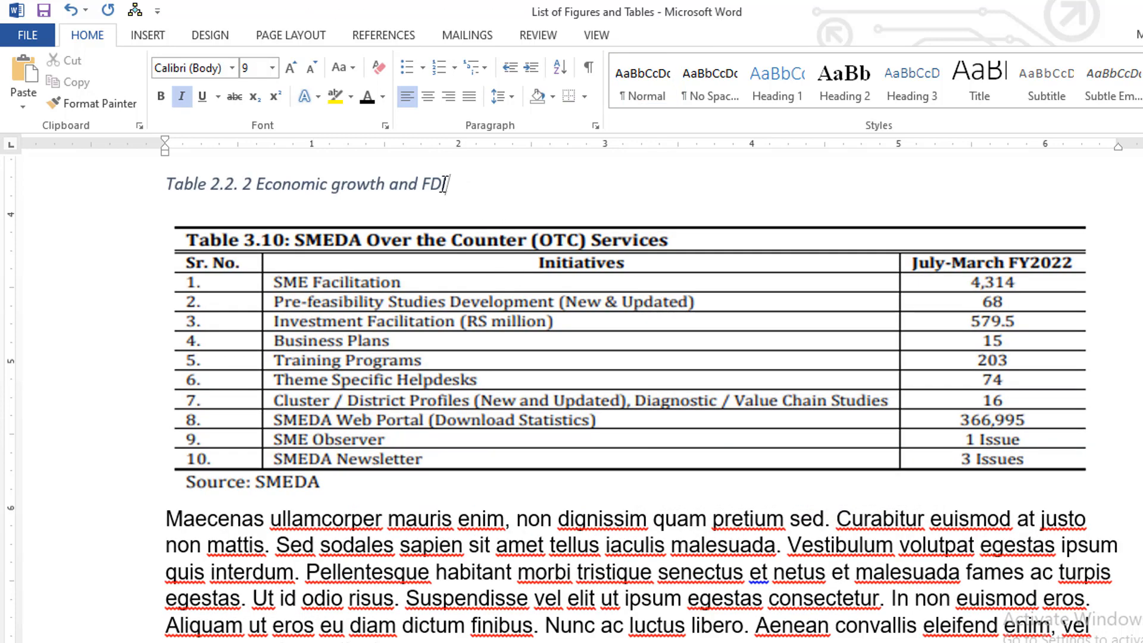
Format the whole "Economic growth and FDI" caption as bold 12 pt Times New Roman.
left_click_drag(455, 196, 167, 182)
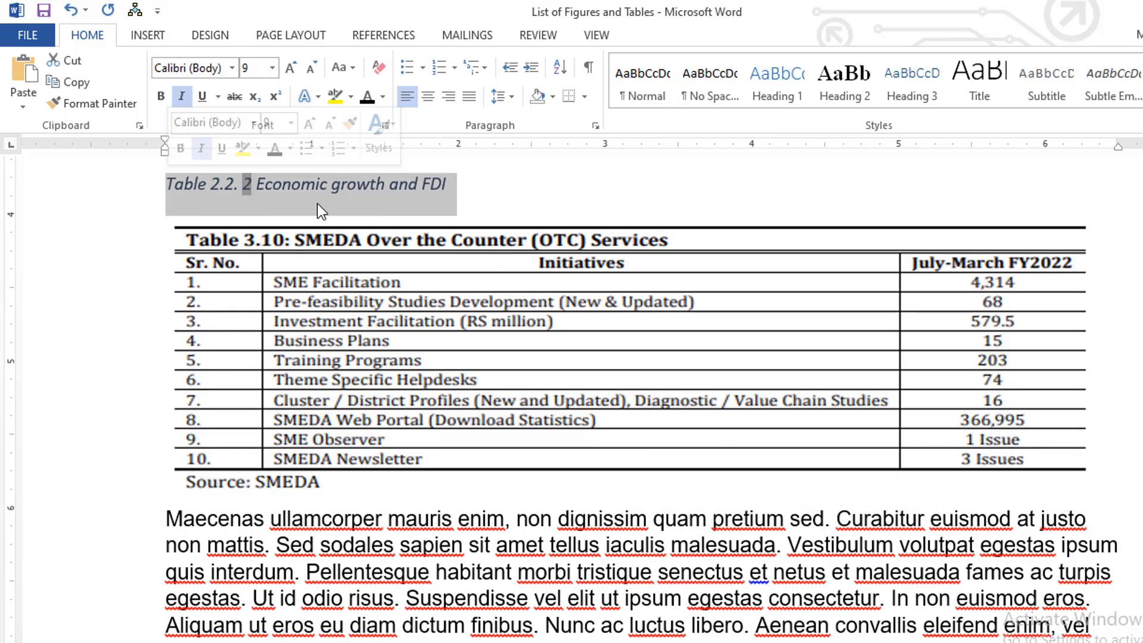
left_click(201, 70)
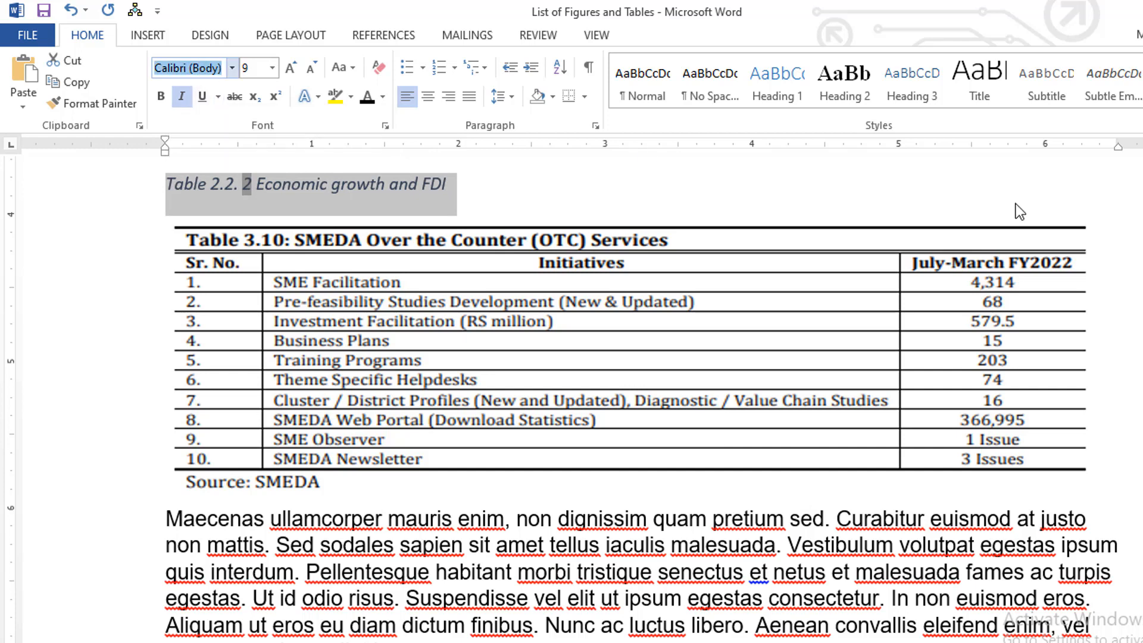
type("Times New Roman")
key("Tab")
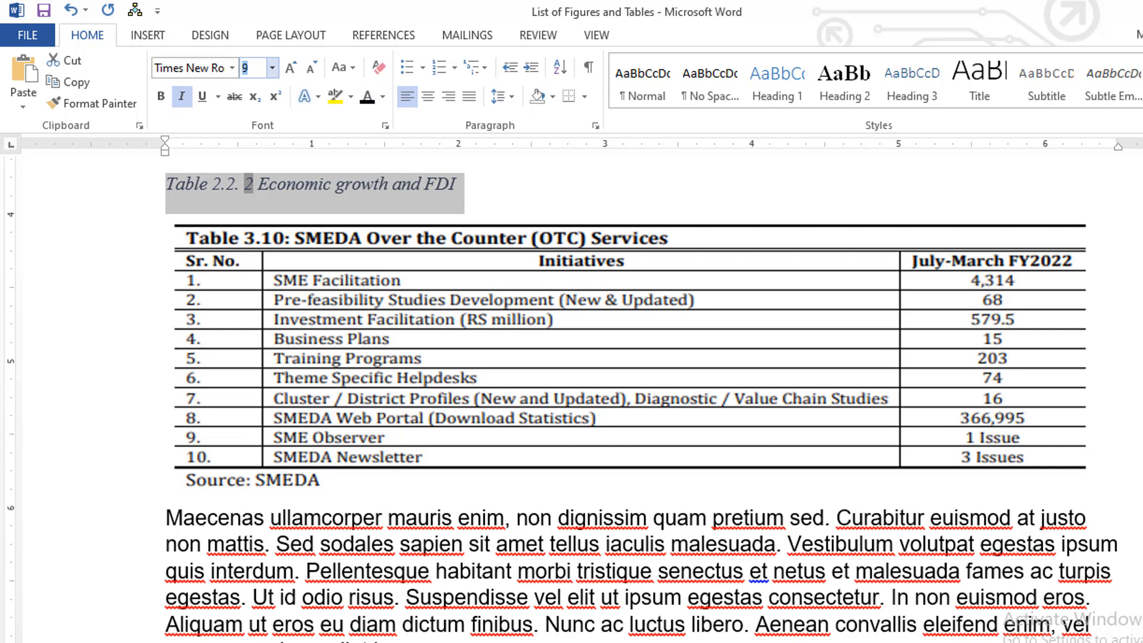
type("12")
left_click(160, 94)
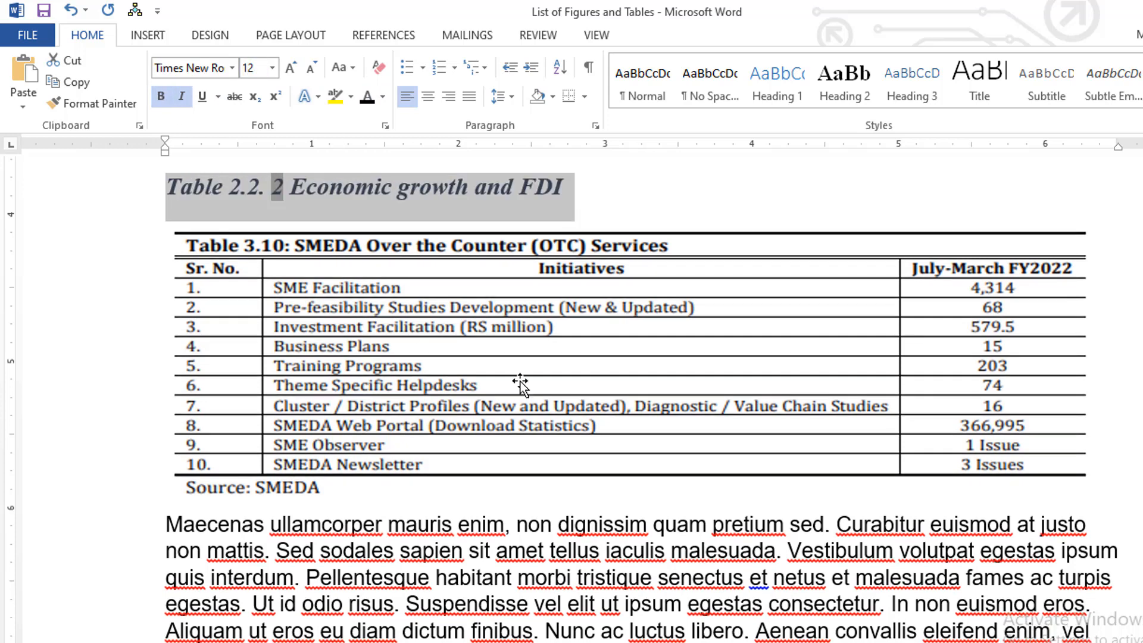
Locate the World Bank Commodities Price Forecast table picture in chapter 3 and check the section headings it belongs to.
scroll(658, 469, "down", 10)
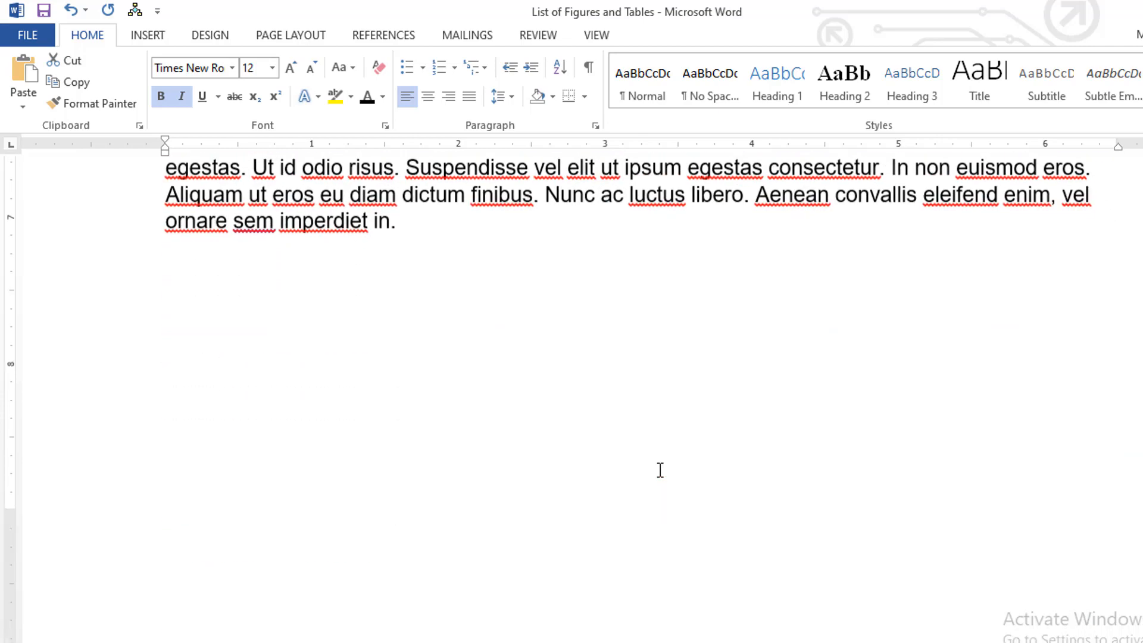
scroll(660, 469, "down", 15)
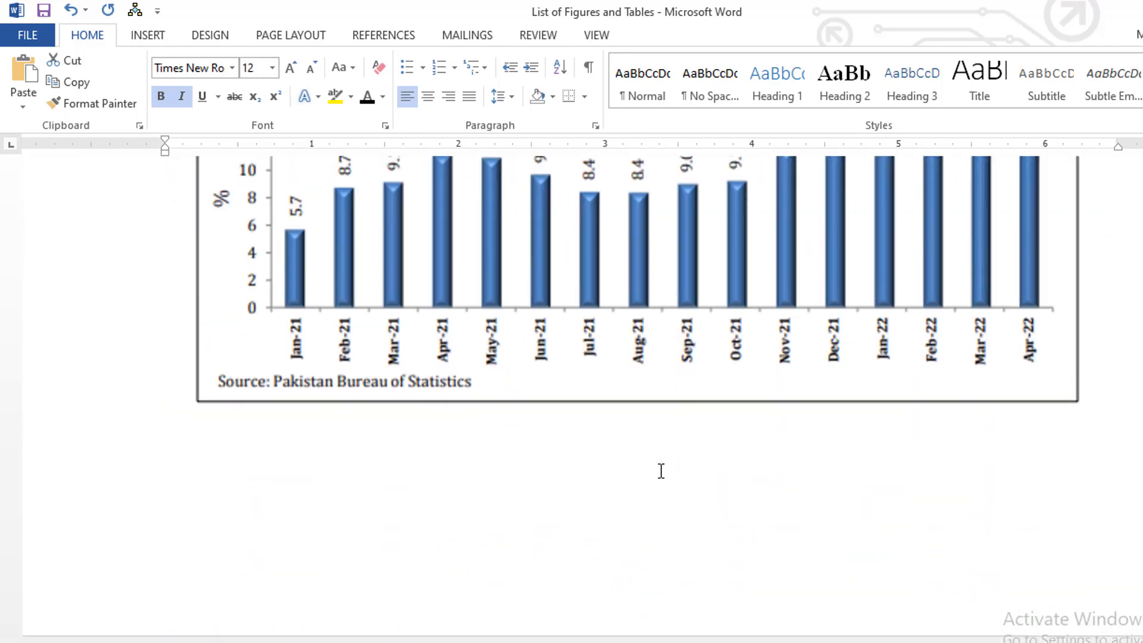
scroll(659, 470, "down", 9)
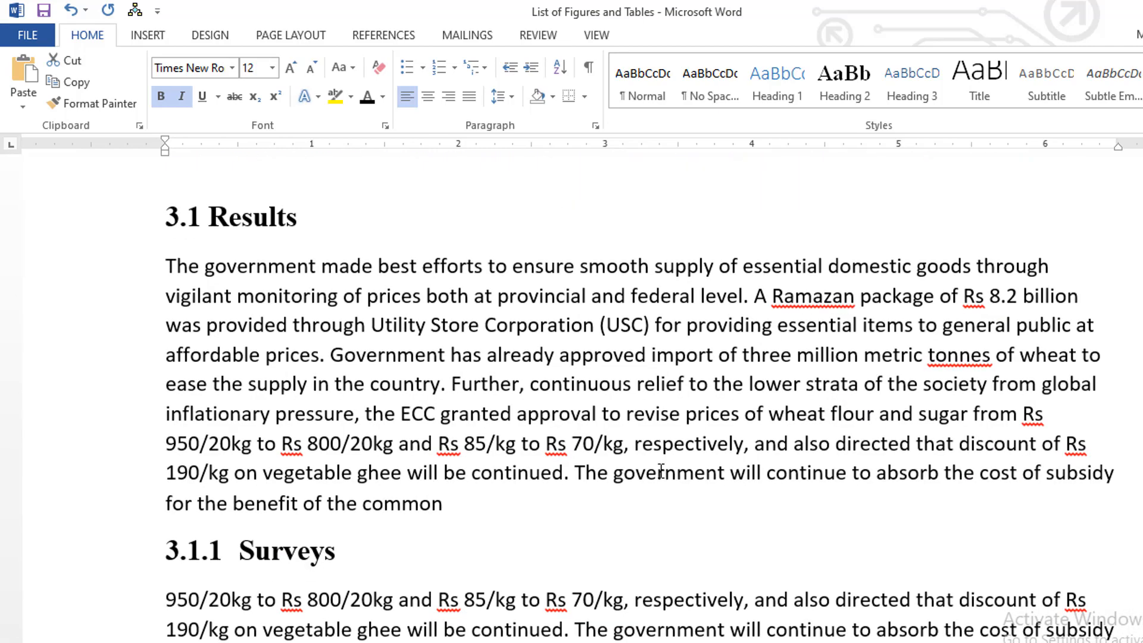
scroll(661, 472, "down", 5)
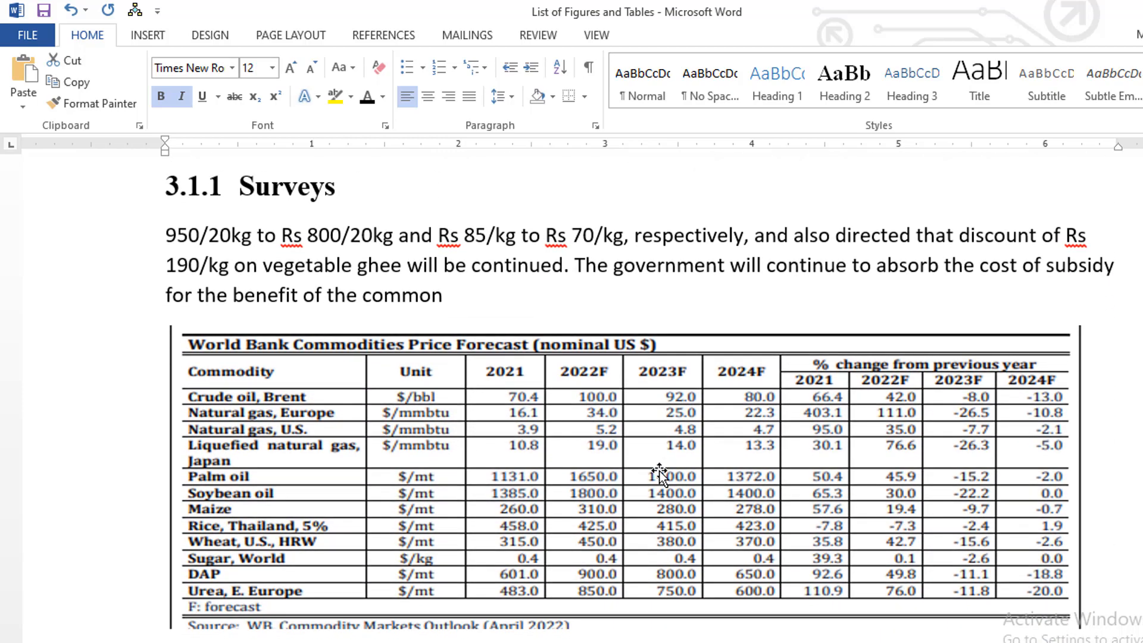
scroll(659, 471, "up", 1)
scroll(661, 470, "up", 2)
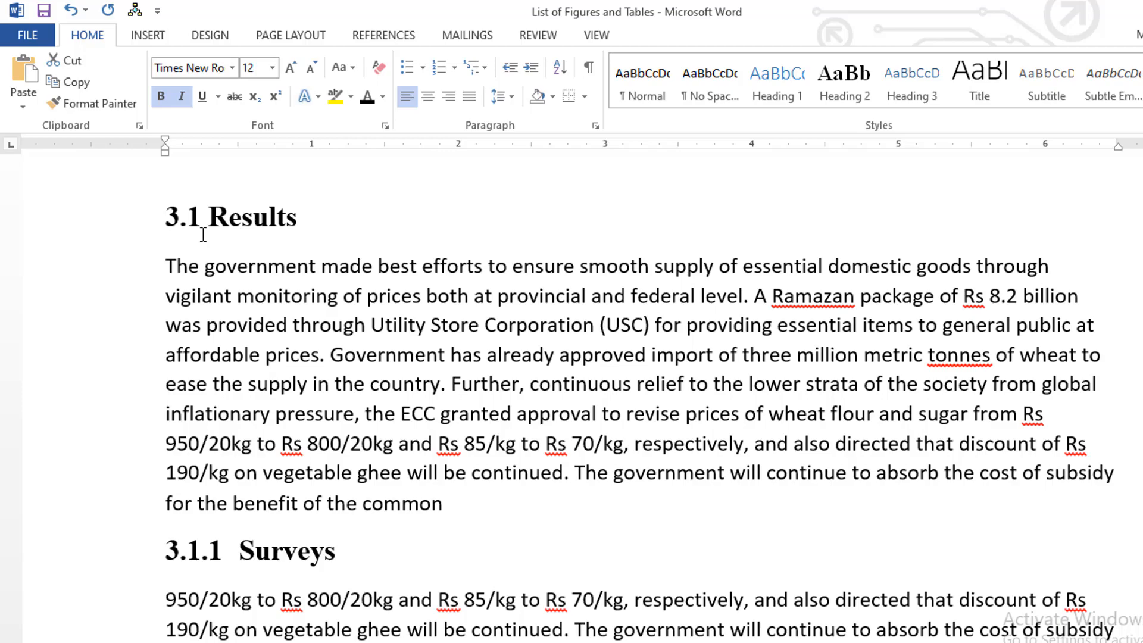
scroll(597, 515, "down", 10)
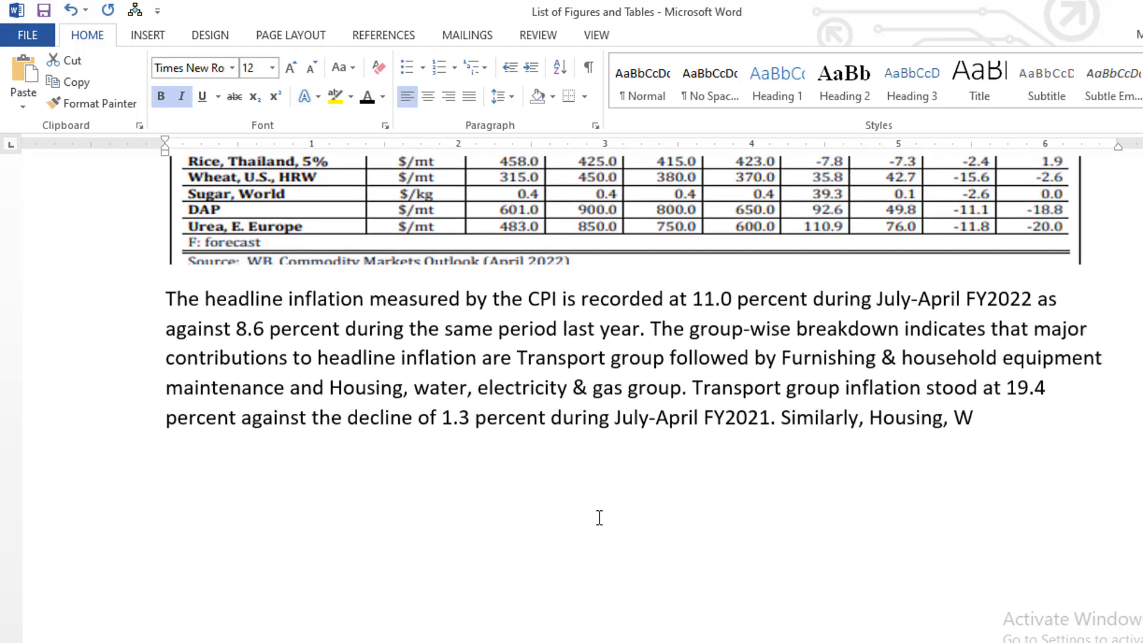
scroll(599, 517, "up", 6)
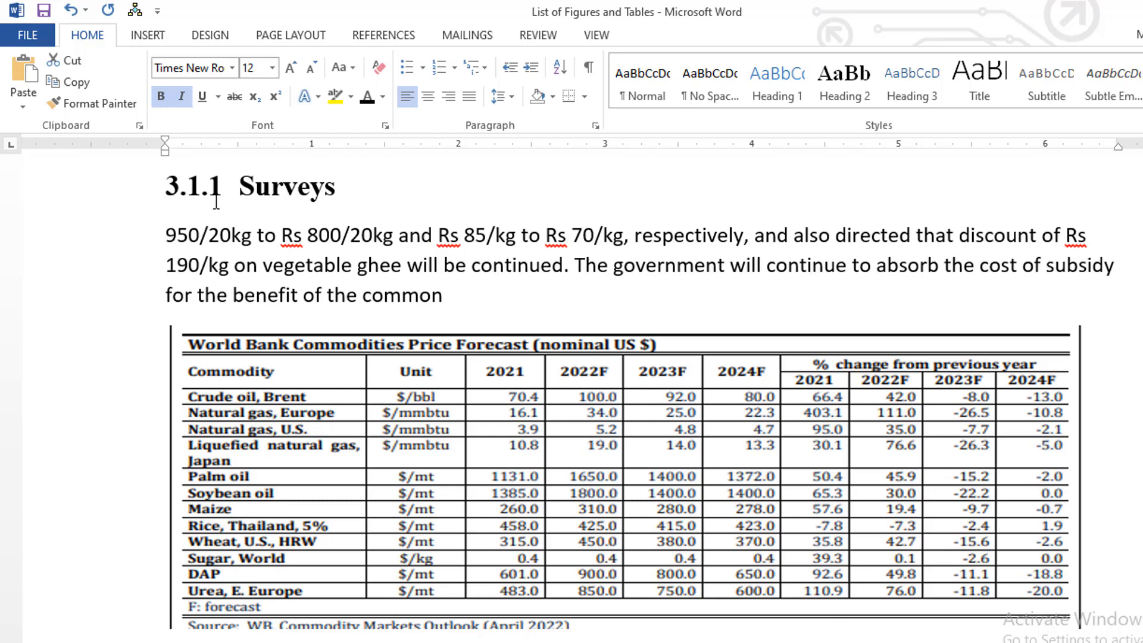
Start a caption for the World Bank Commodities Price Forecast table picture with the new label "Table 3.1.1", positioned above the selected item.
left_click(570, 452)
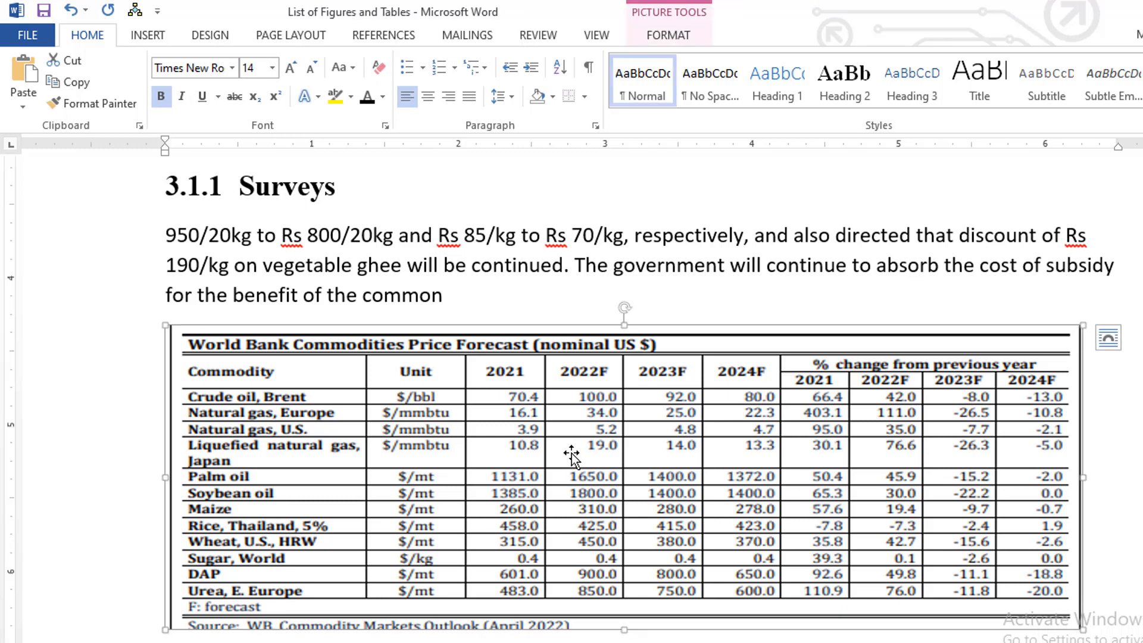
right_click(572, 452)
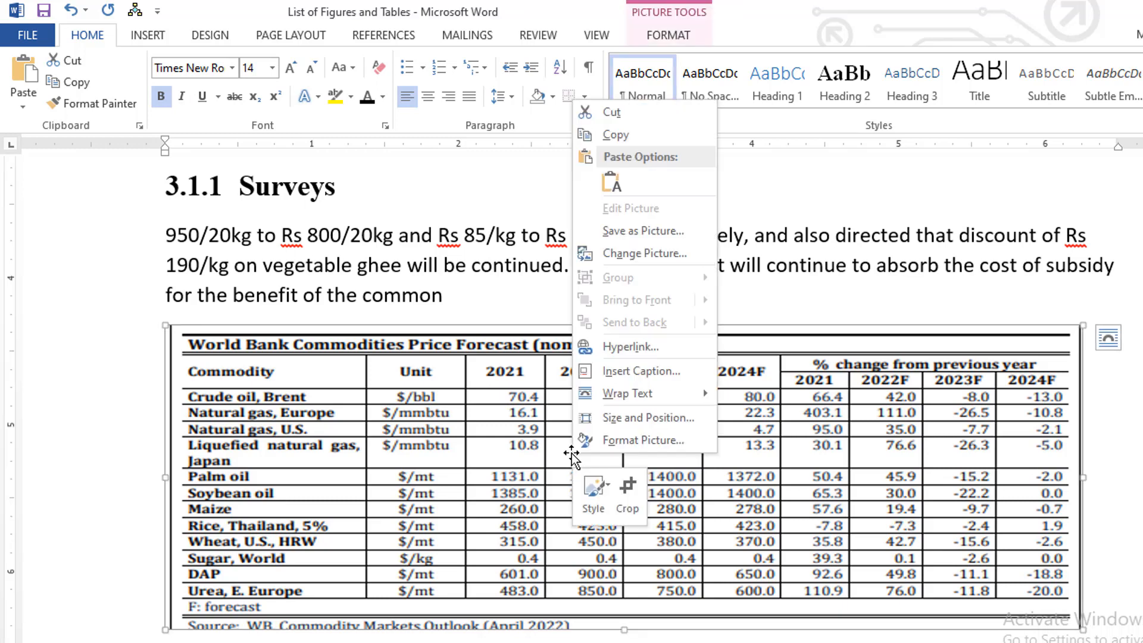
left_click(637, 372)
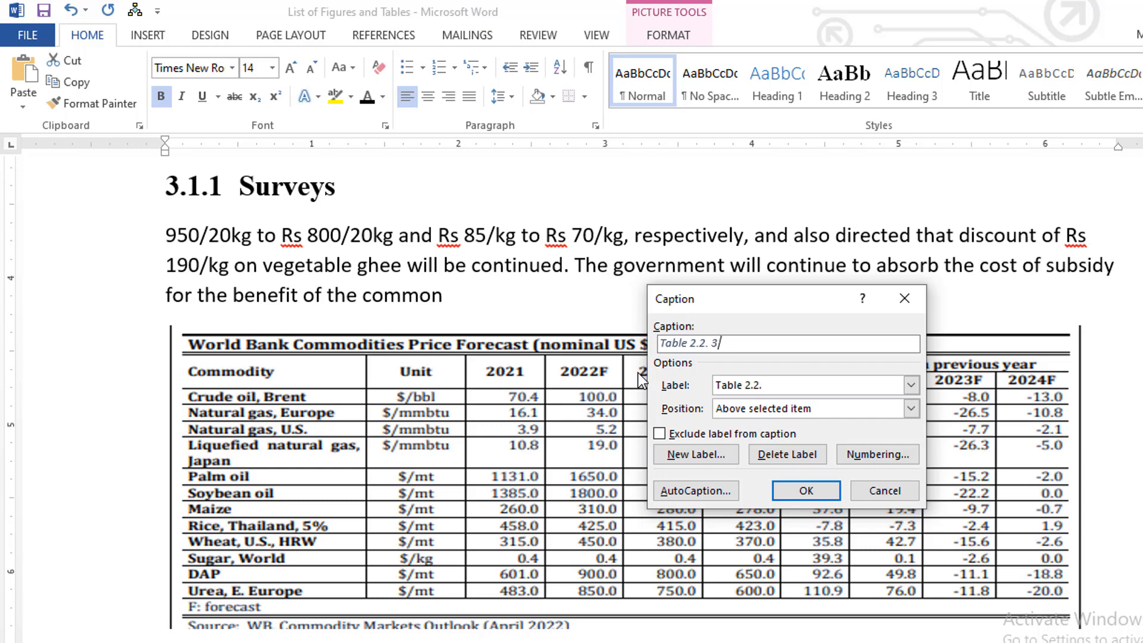
left_click(690, 455)
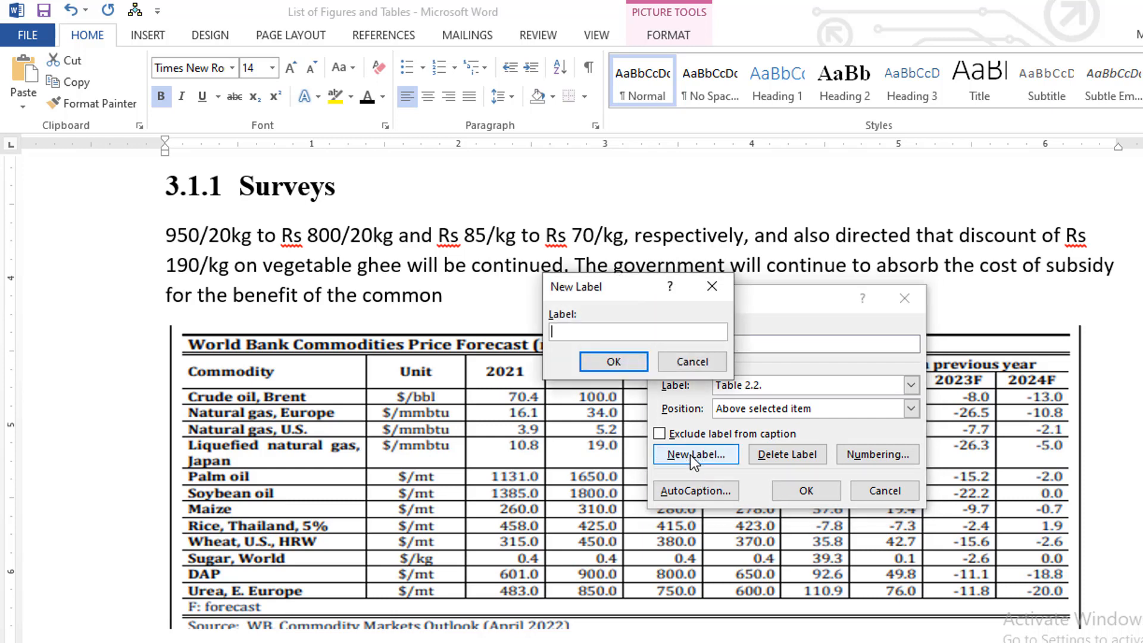
type("Table 3.1.1")
left_click(593, 360)
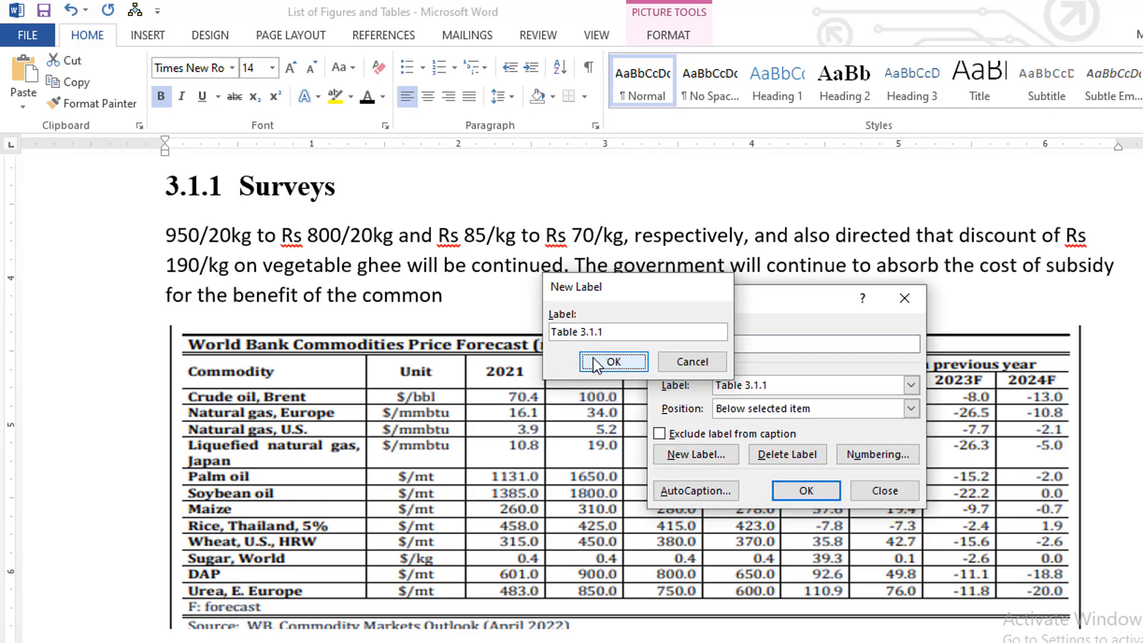
left_click(911, 408)
left_click(819, 425)
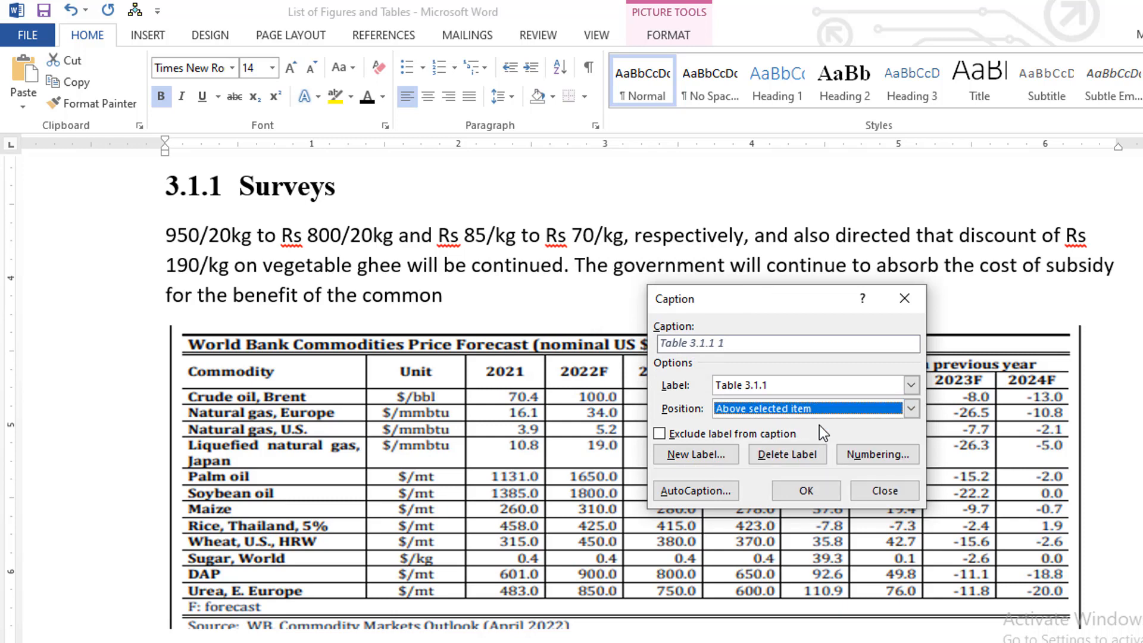
Insert the caption with the text "State bank of pakistan and interest rate" and correct the flagged word to "Pakistan".
left_click(760, 340)
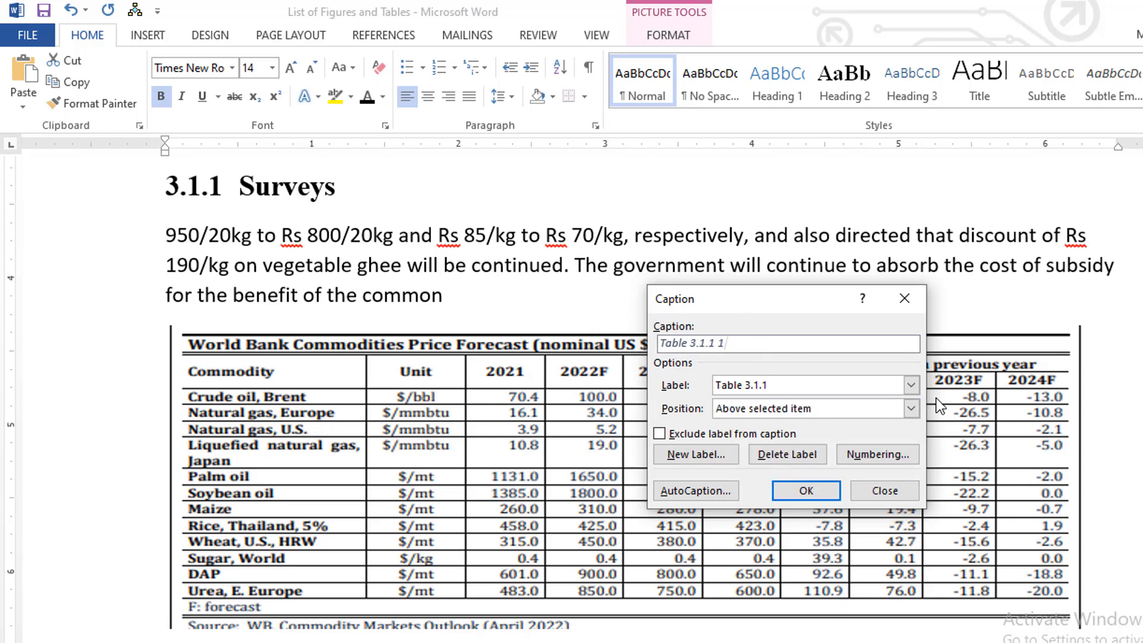
type("State barnk of pakistan and ")
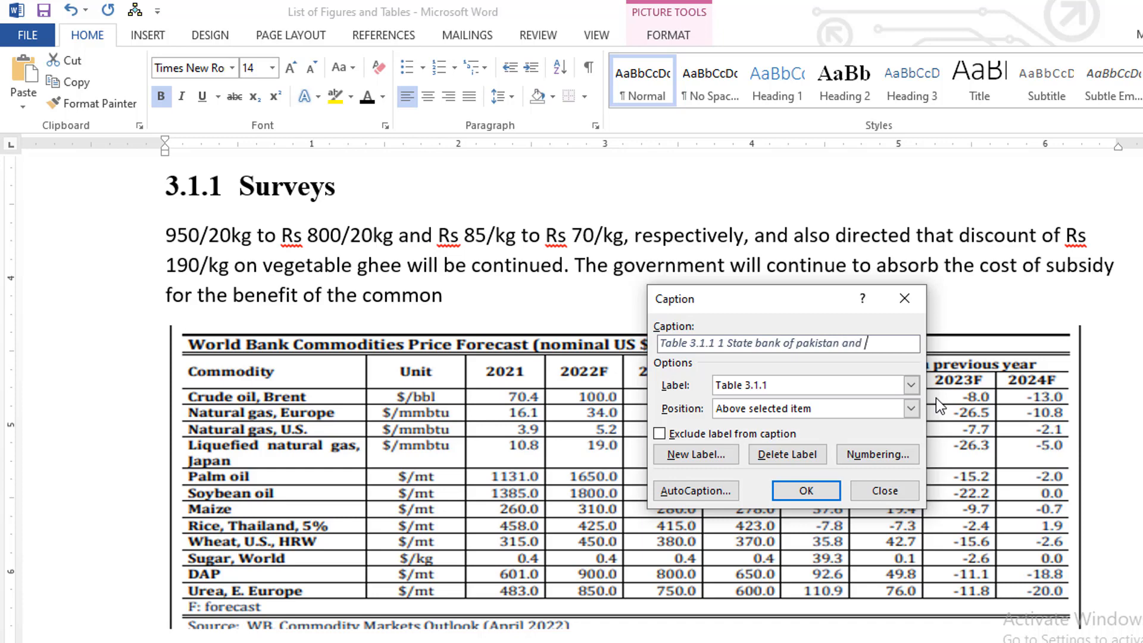
type("interest rate")
left_click(816, 492)
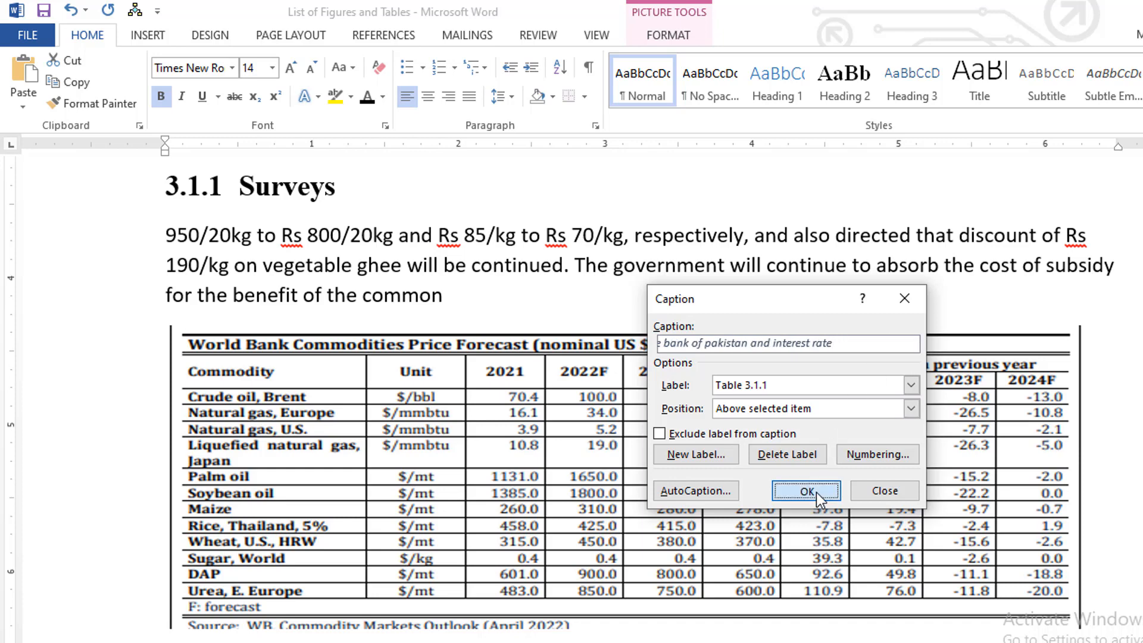
right_click(411, 338)
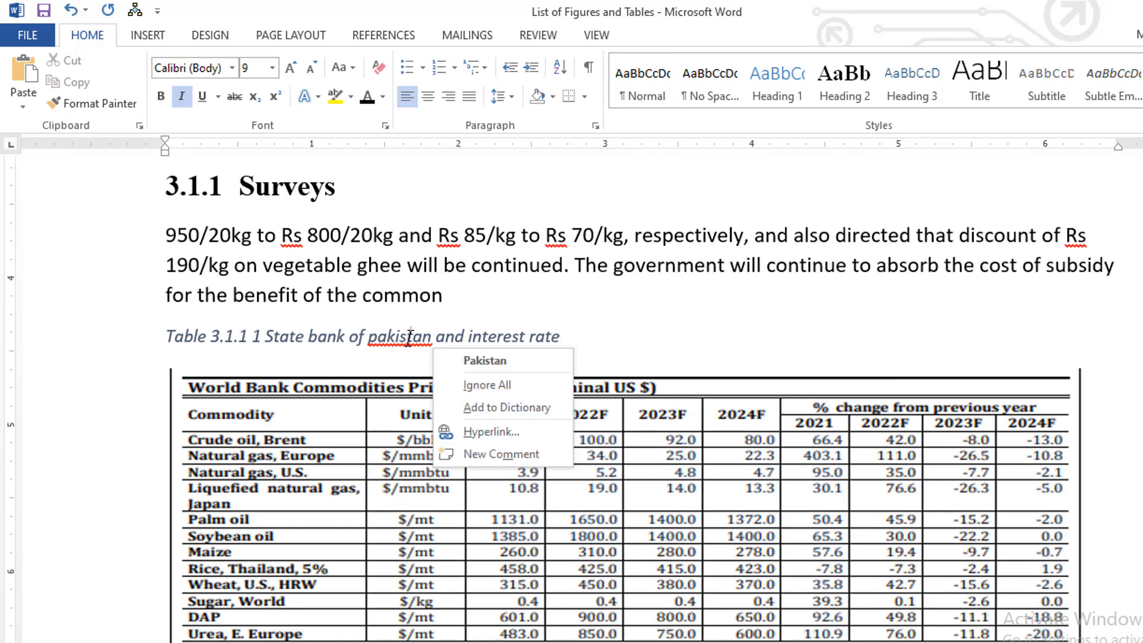
left_click(484, 358)
Format the whole "State bank of Pakistan and interest rate" caption as bold 12 pt Times New Roman.
left_click_drag(566, 336, 178, 336)
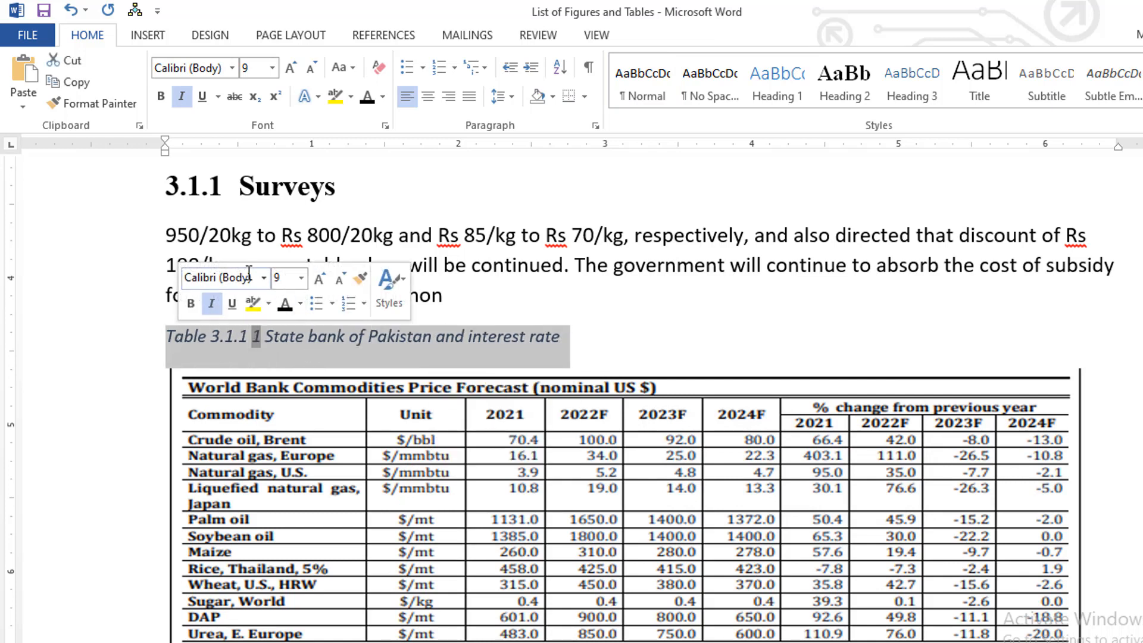
left_click(180, 67)
type("Times New Roman")
key("Tab")
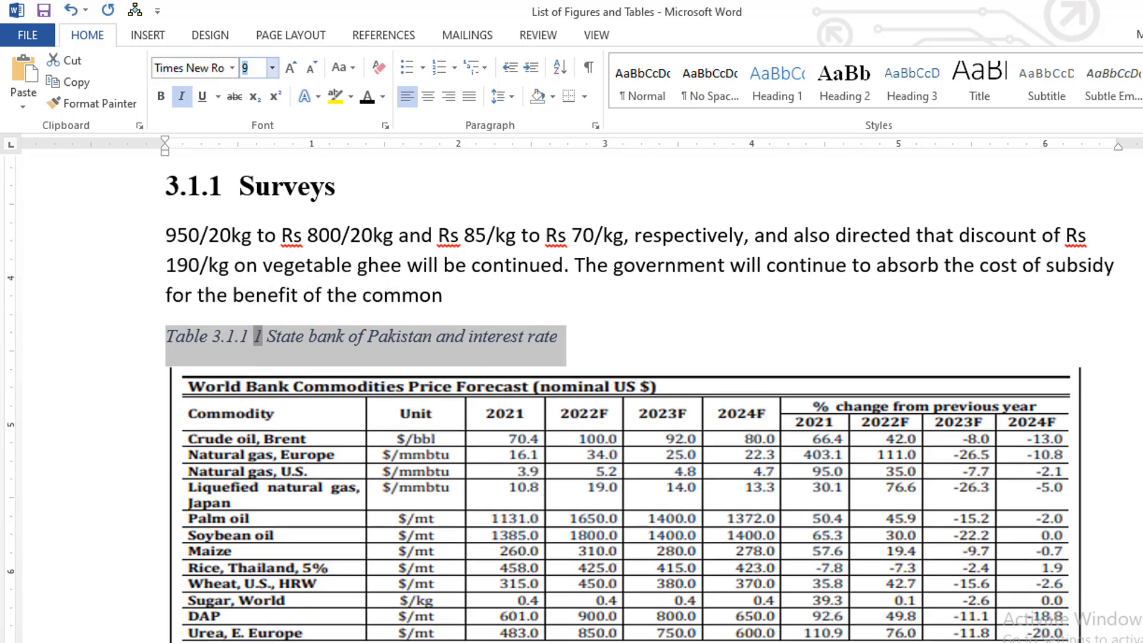
type("12")
left_click(160, 97)
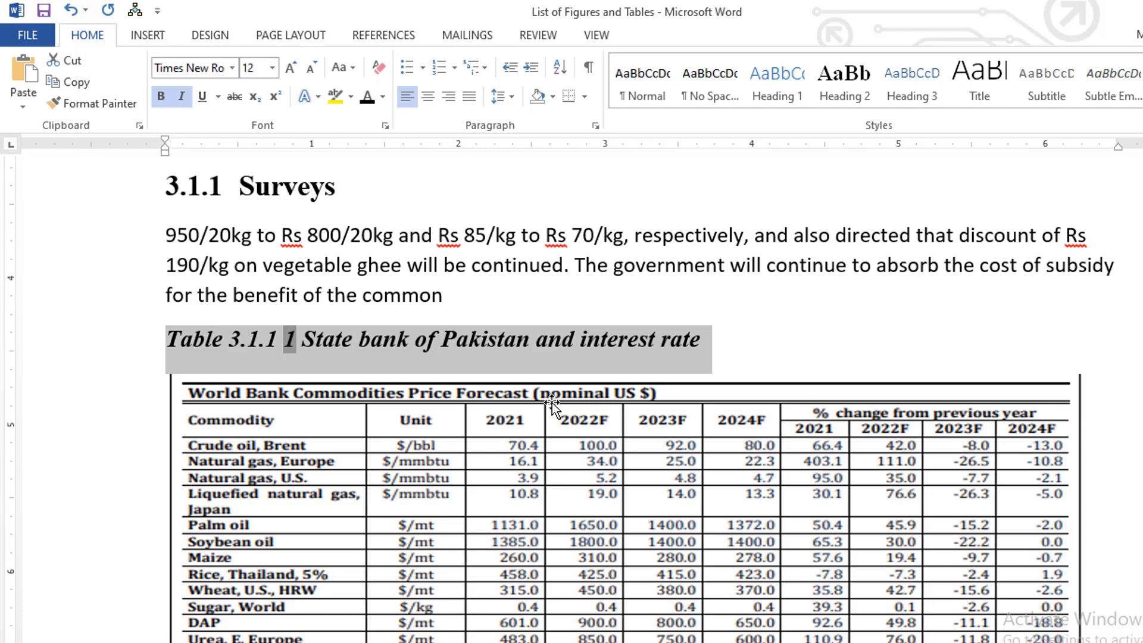
Start a caption for the Core Inflation table picture in section 3.2 with the new label "Table 3.2.", positioned above the selected item.
scroll(551, 402, "down", 10)
scroll(552, 407, "down", 5)
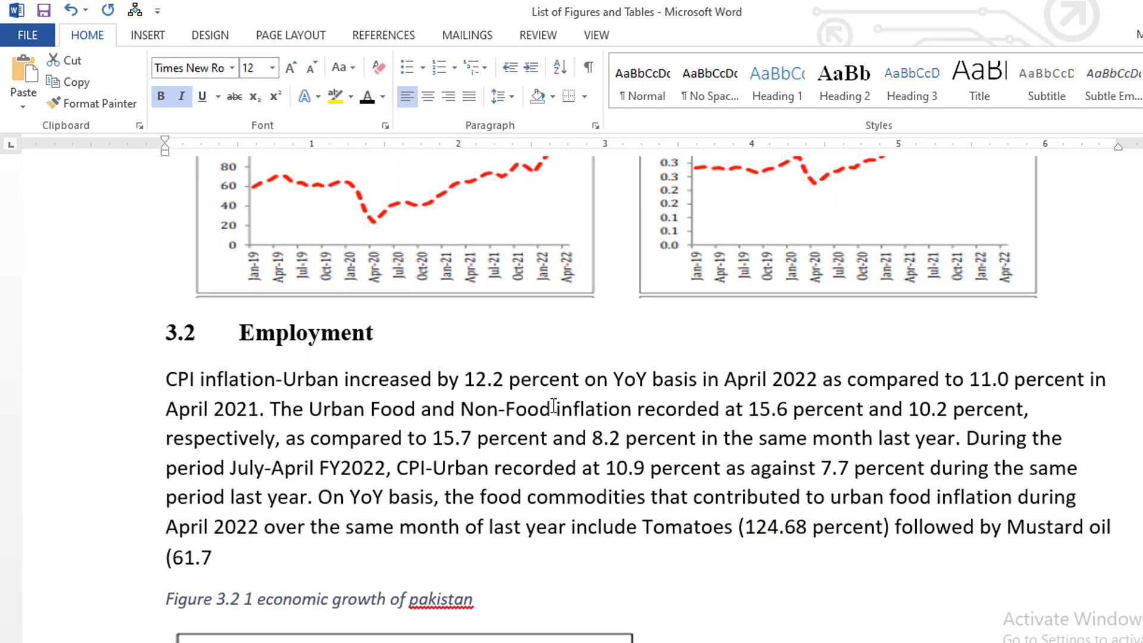
scroll(553, 407, "down", 2)
scroll(553, 407, "down", 6)
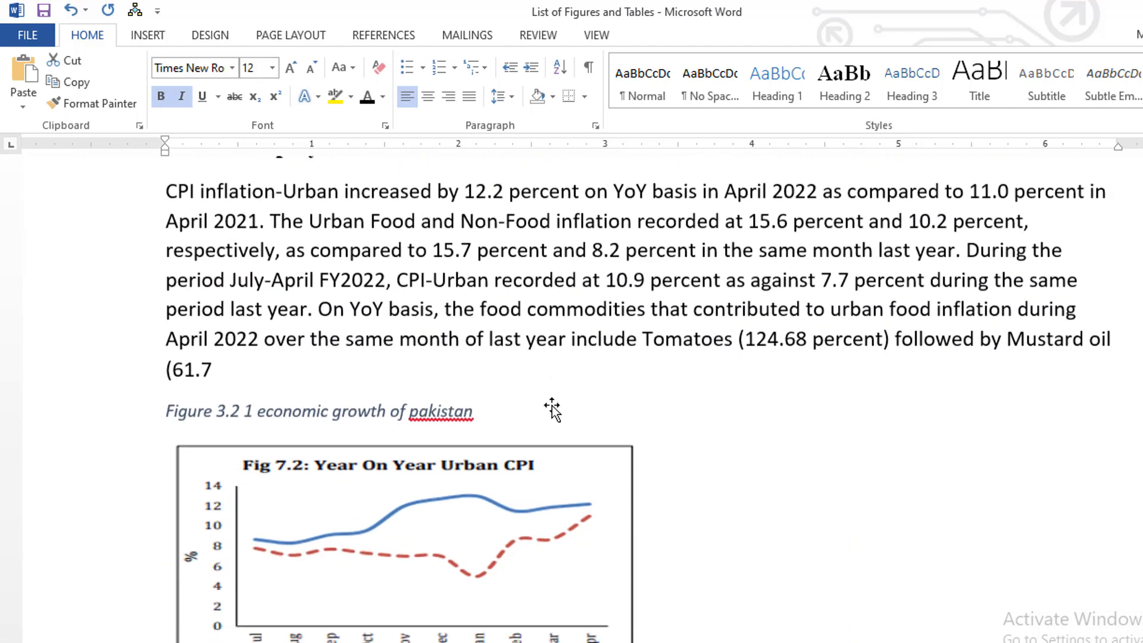
scroll(551, 406, "down", 12)
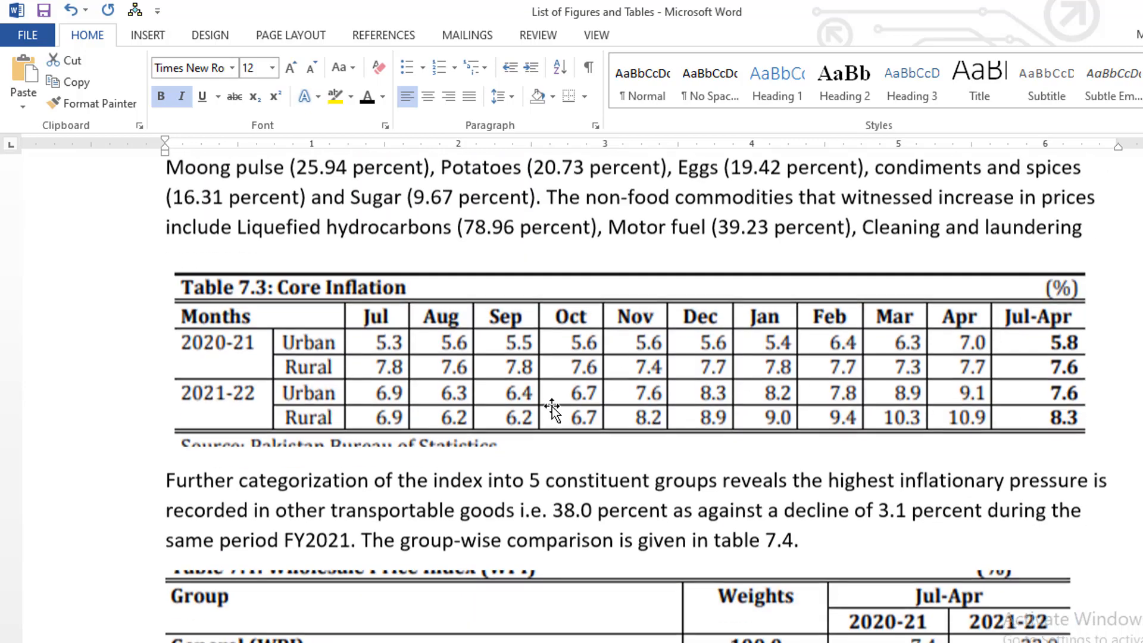
scroll(552, 406, "down", 6)
scroll(551, 406, "up", 6)
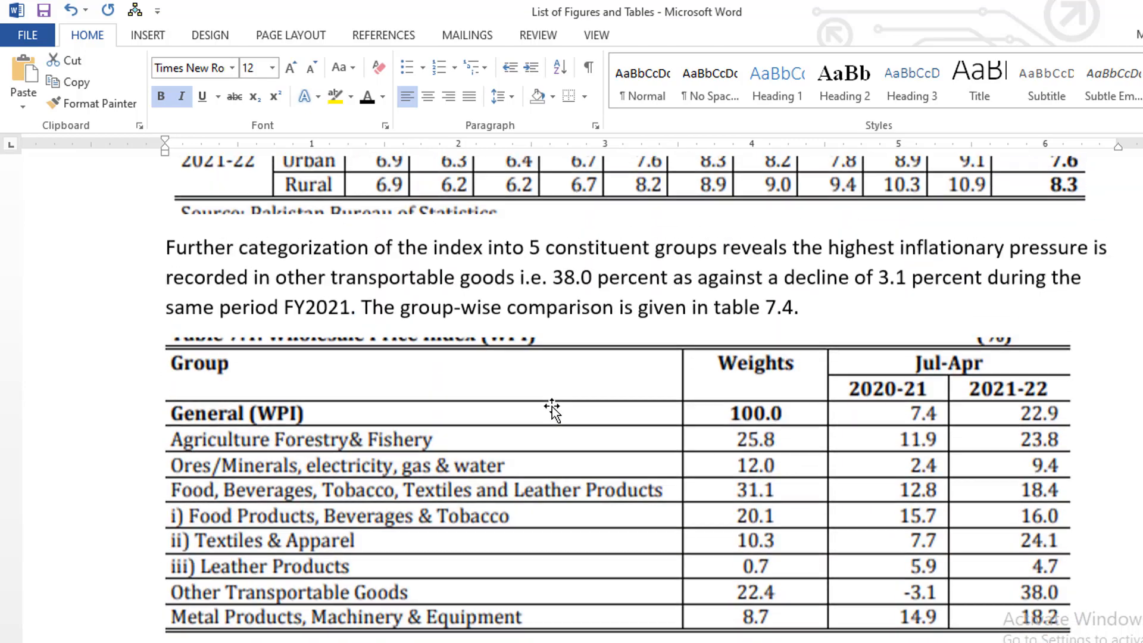
left_click(530, 356)
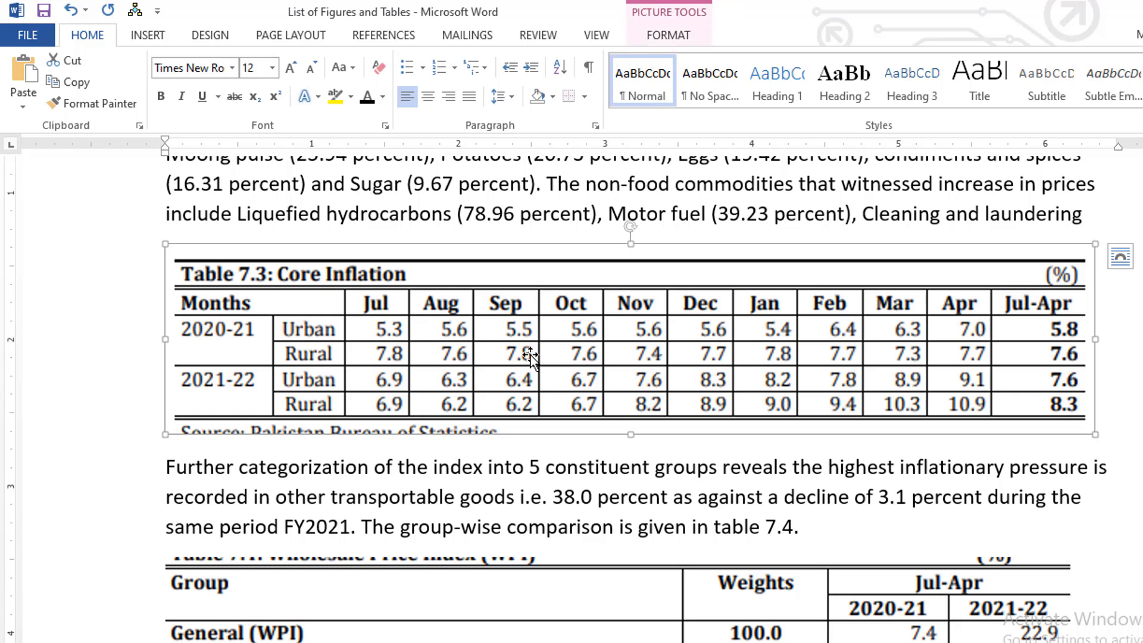
right_click(530, 356)
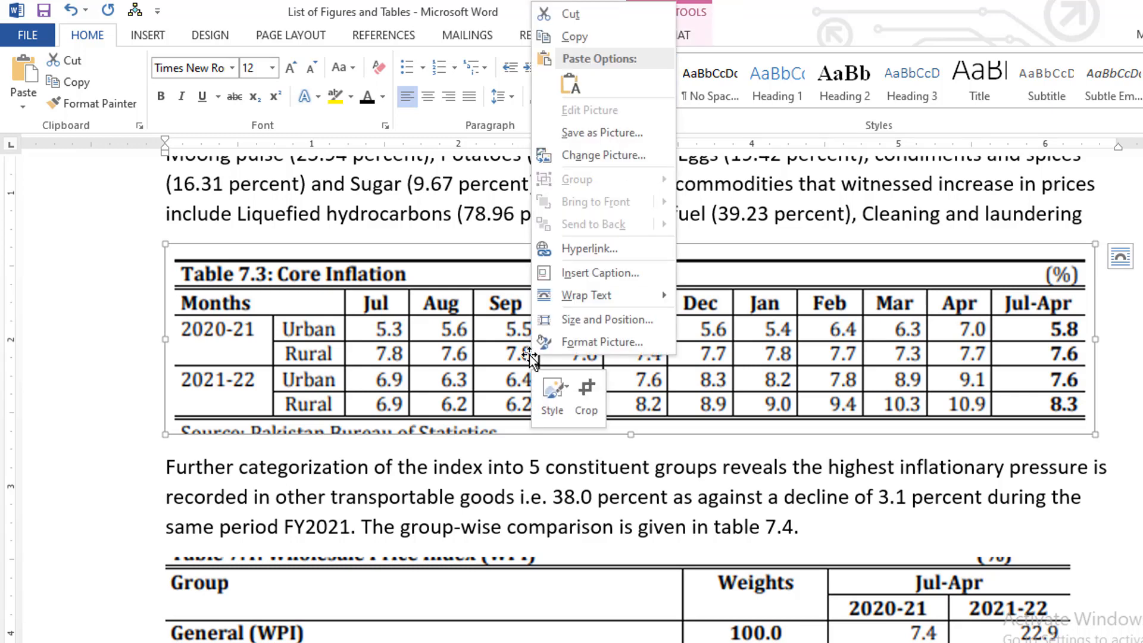
left_click(592, 273)
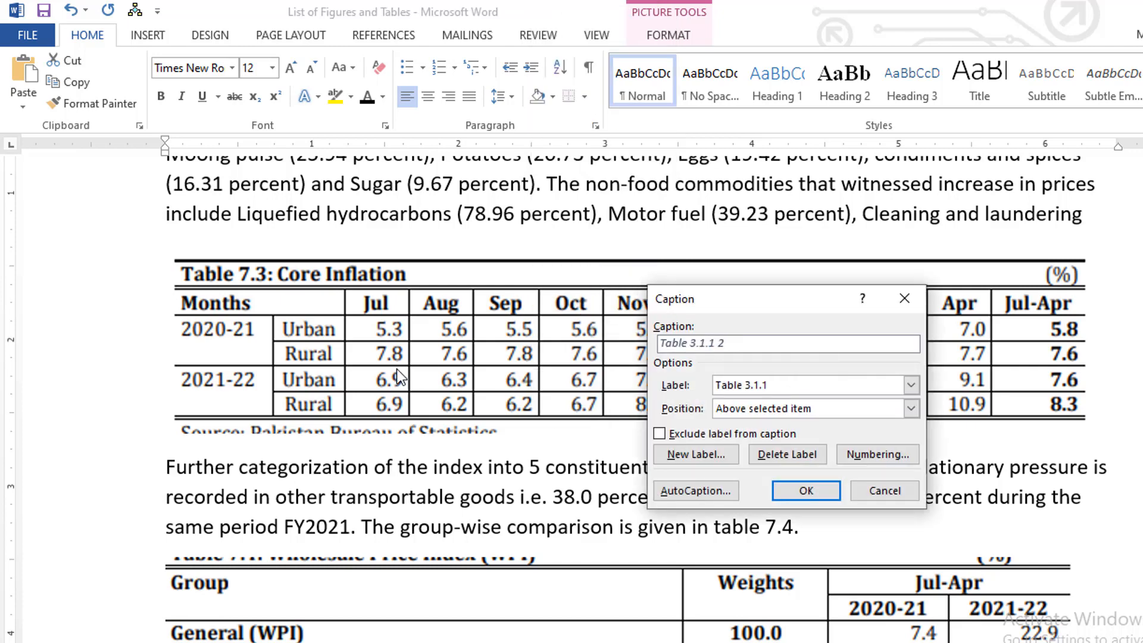
left_click(690, 455)
type("Table")
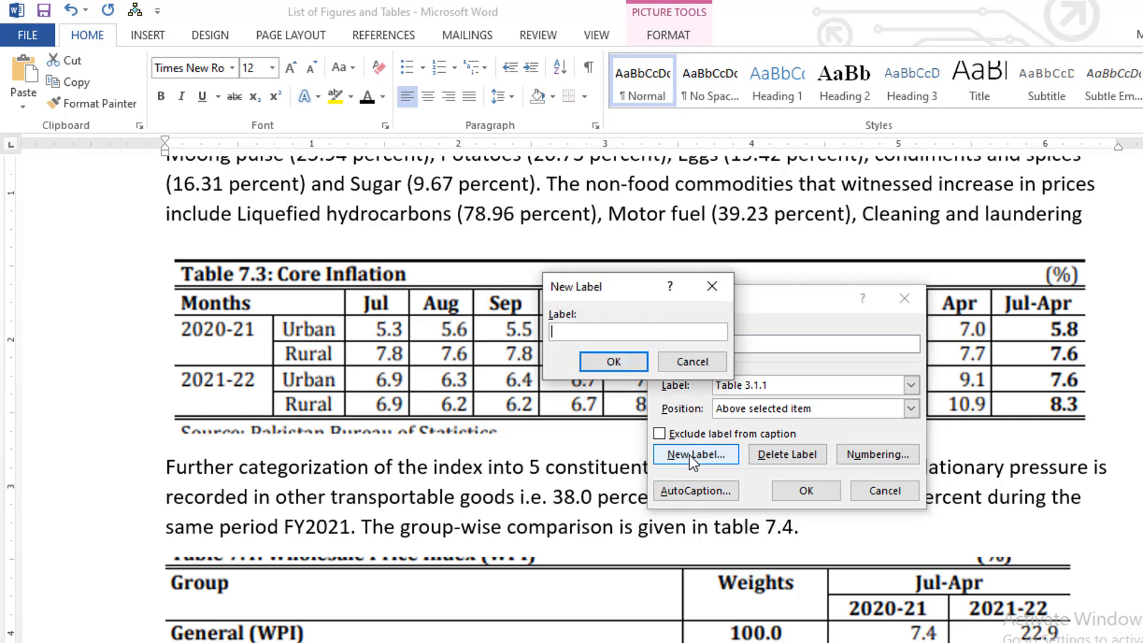
type(" 3.2.")
left_click(623, 360)
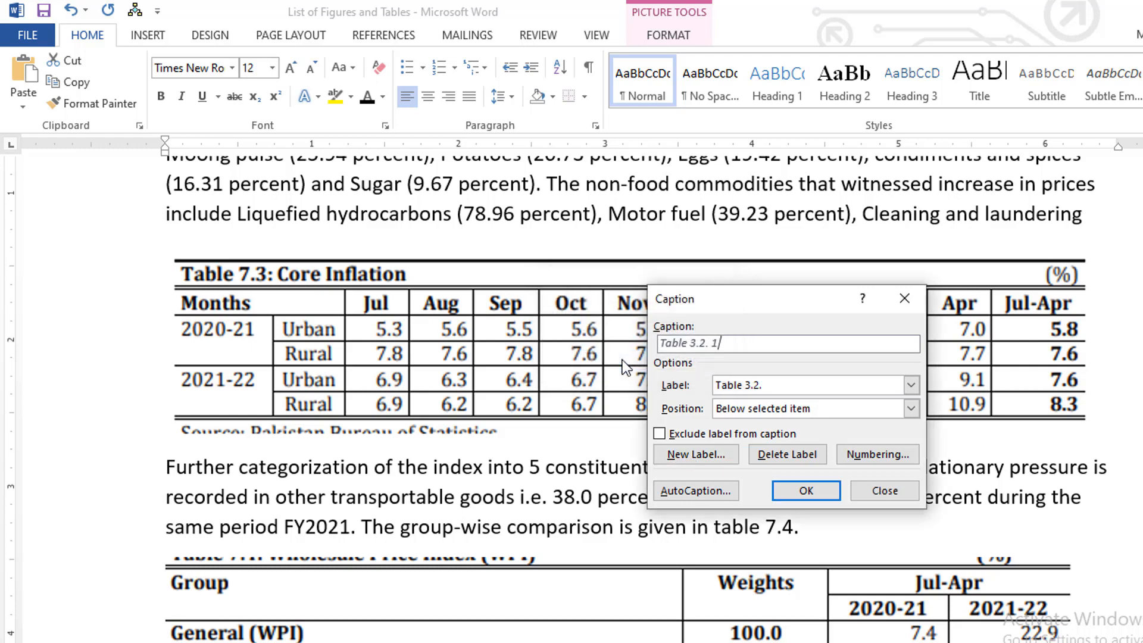
left_click(910, 409)
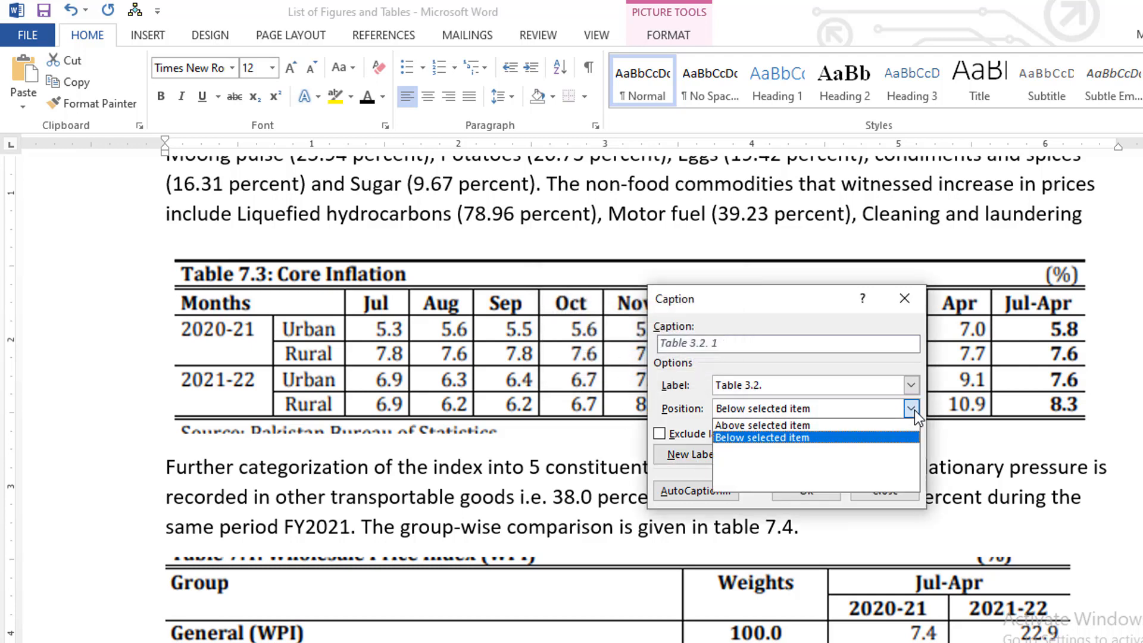
left_click(859, 426)
Add the text "Fiscal policy and government expenditure" to the Core Inflation picture's caption and insert it.
left_click(855, 350)
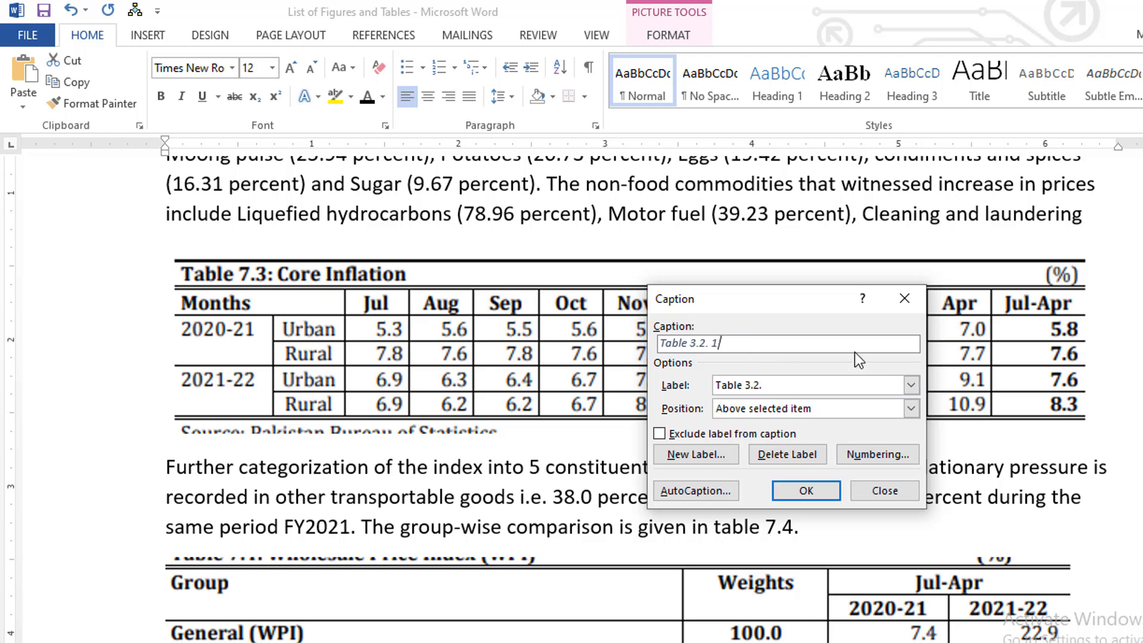
type("Fiscal policy and gover")
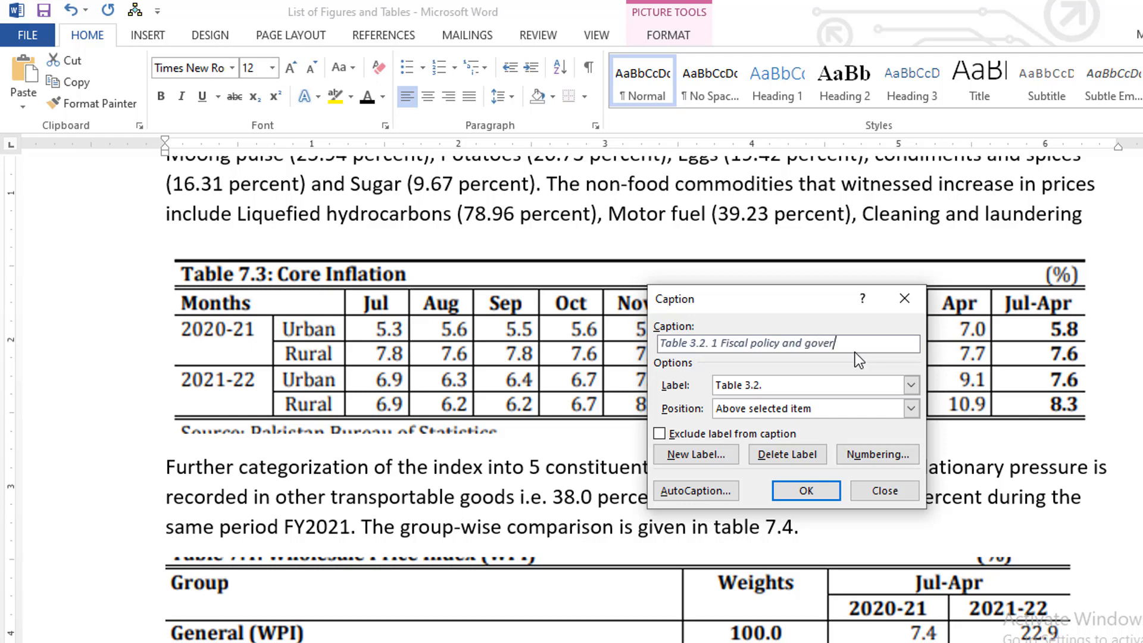
type("nment expenditure")
left_click(804, 491)
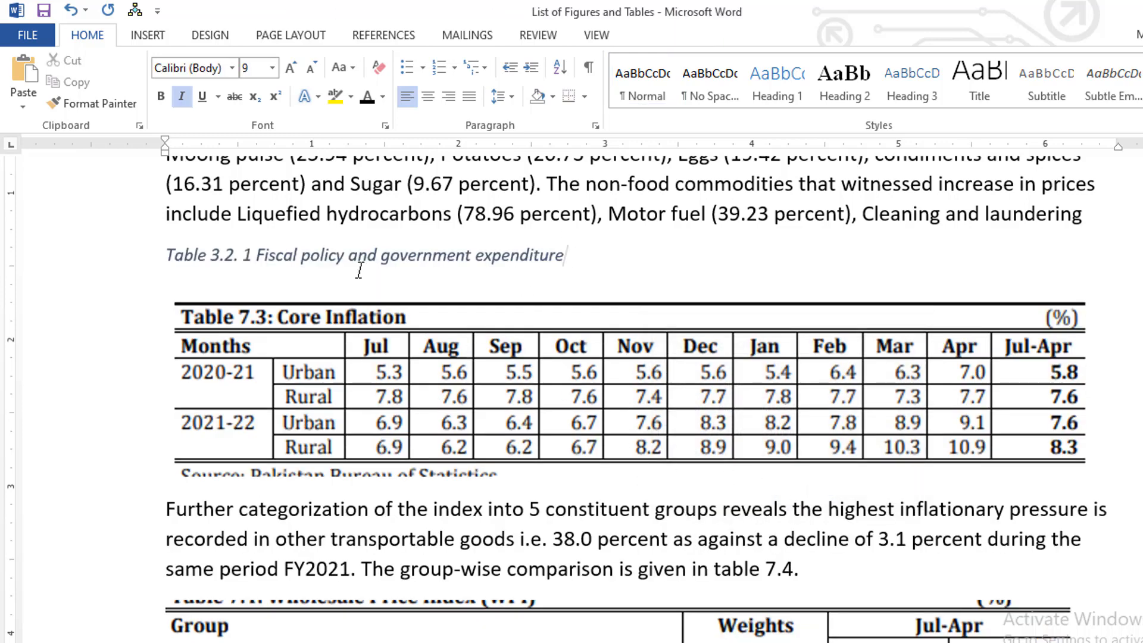
Format the whole "Fiscal policy and government expenditure" caption as bold 12 pt Times New Roman in black.
left_click(146, 265)
left_click(185, 69)
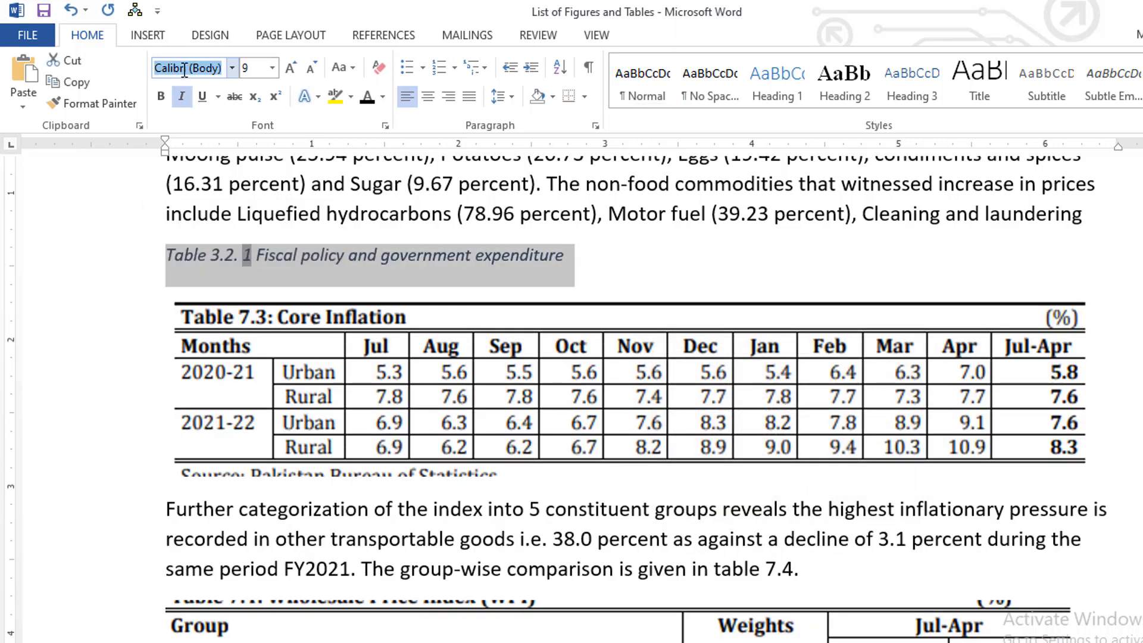
type("Times New Roman")
key("Tab")
type("12")
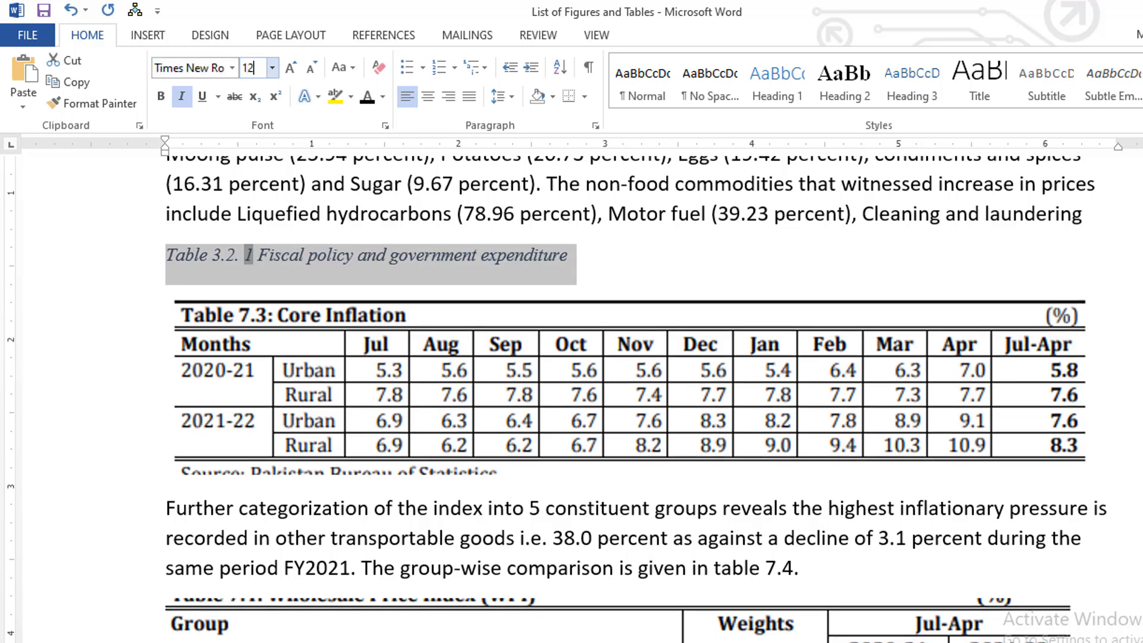
left_click(166, 102)
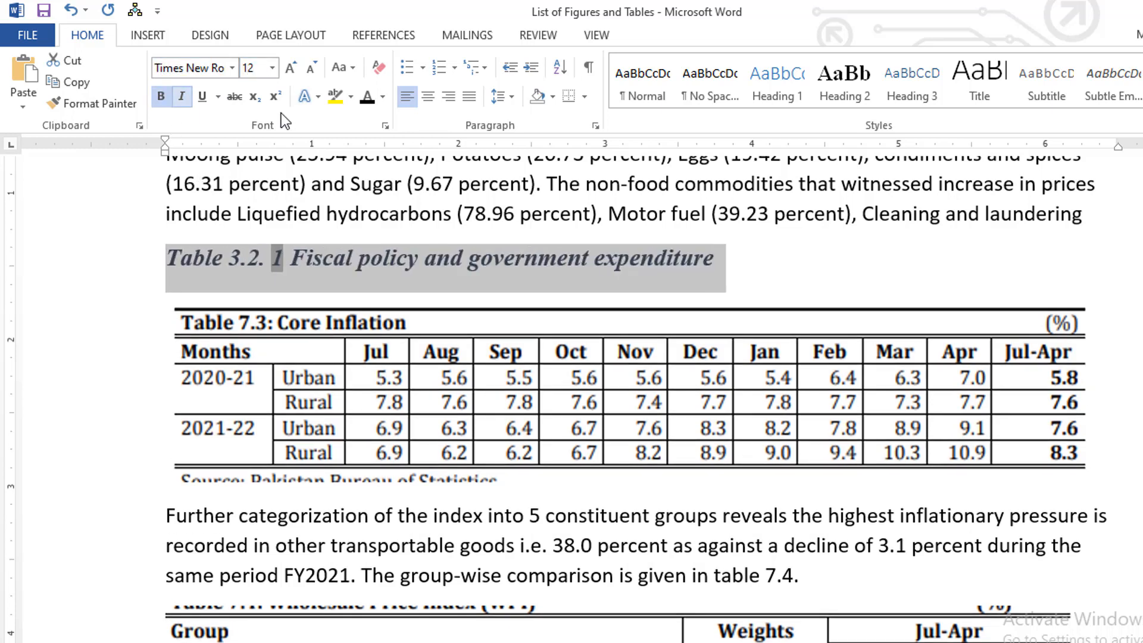
left_click(363, 101)
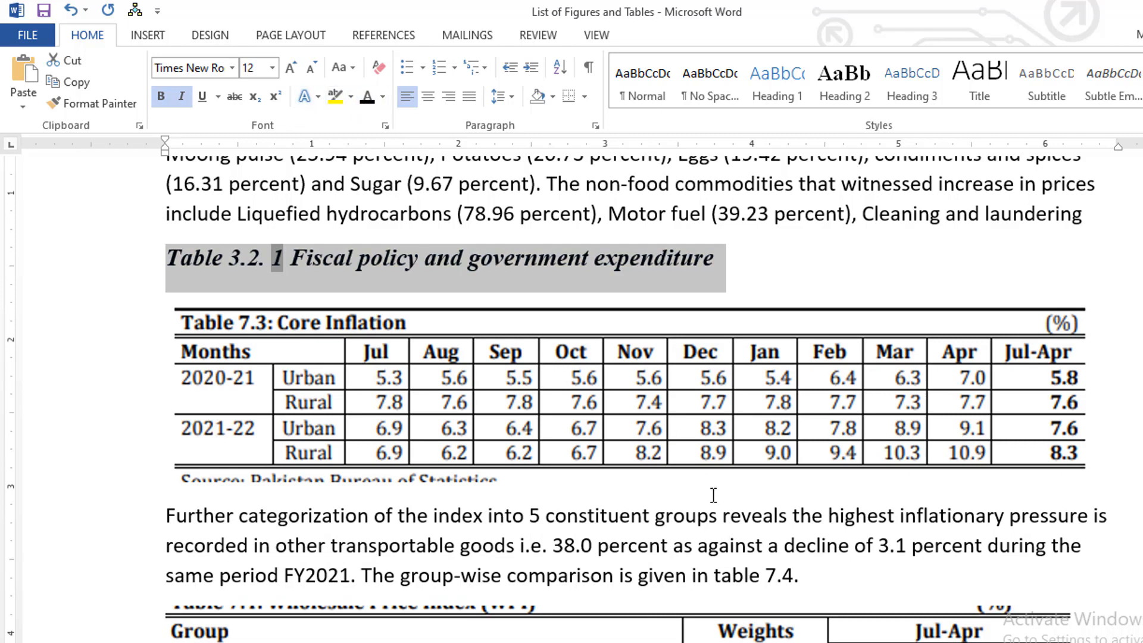
Insert a "Table 3.2." caption with the text "ineterest rate and private capital to domestic industry" above the Wholesale Price Index picture.
scroll(713, 495, "down", 6)
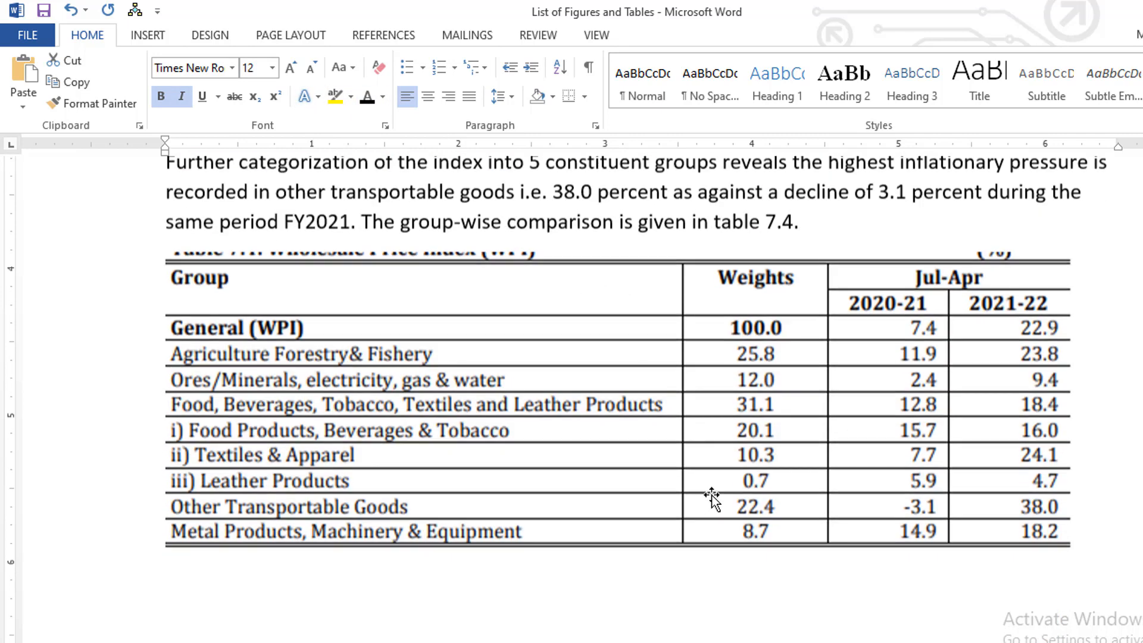
left_click(569, 428)
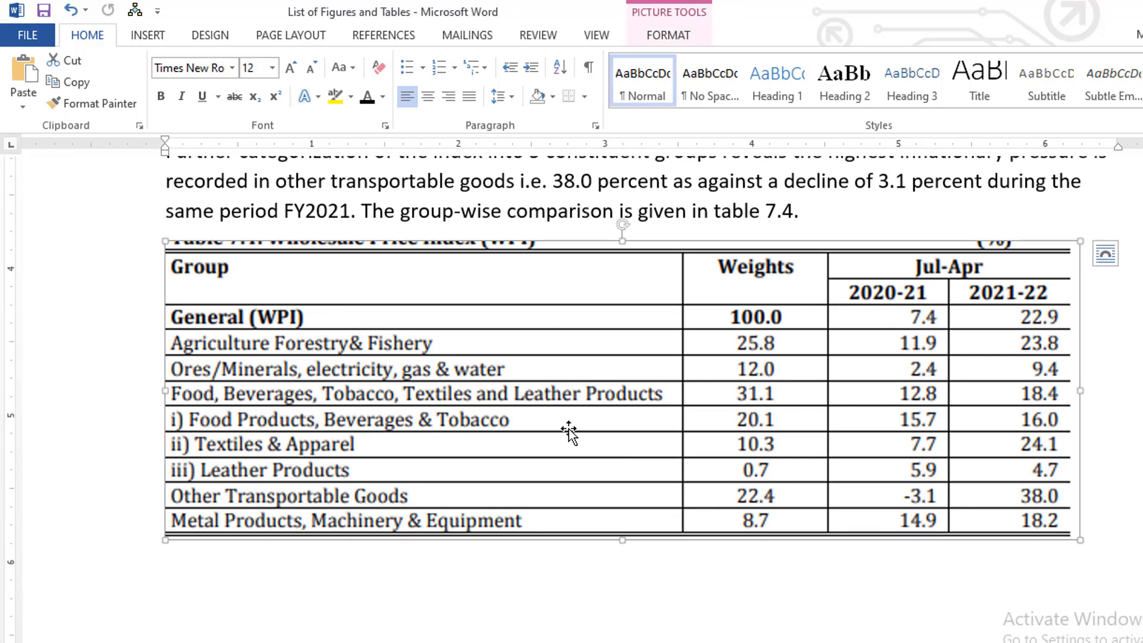
right_click(570, 429)
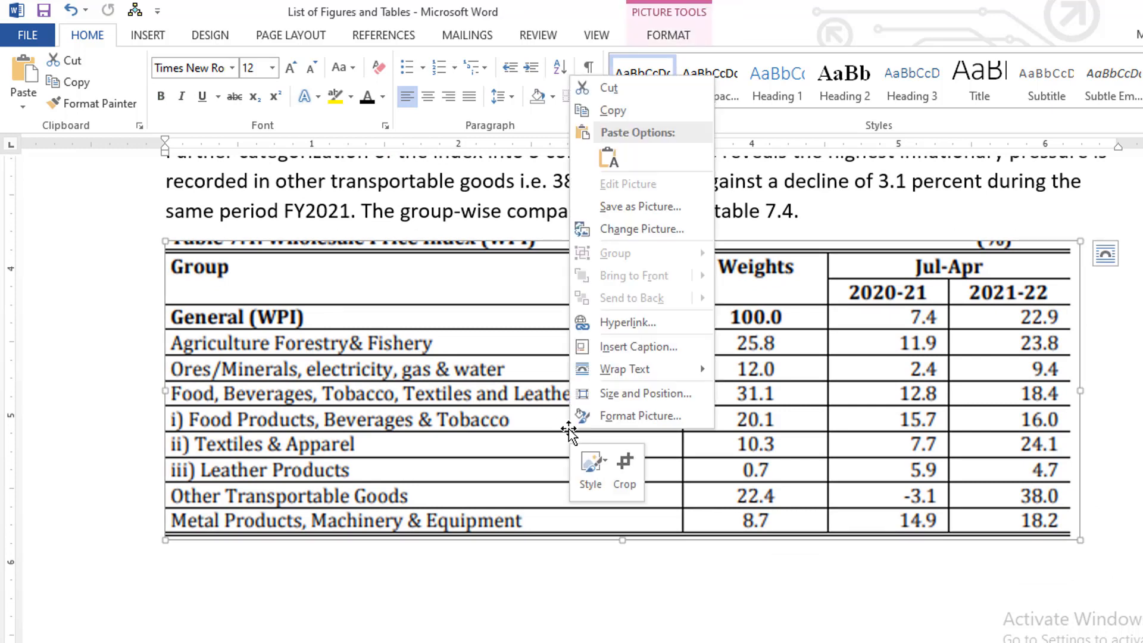
left_click(652, 349)
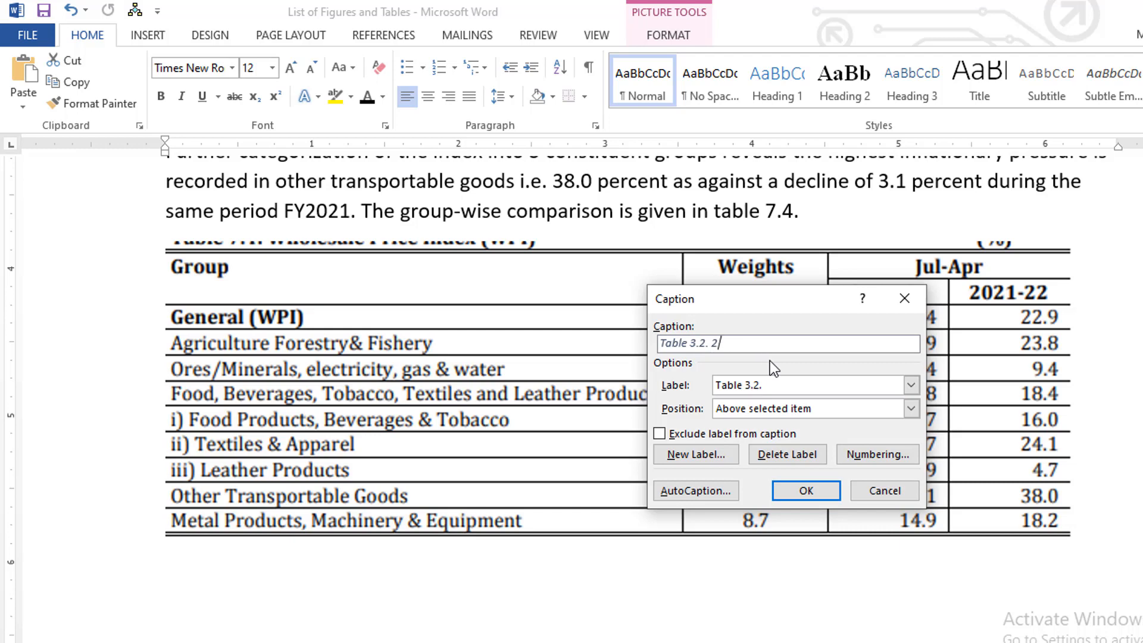
type("ineterest rate and pri")
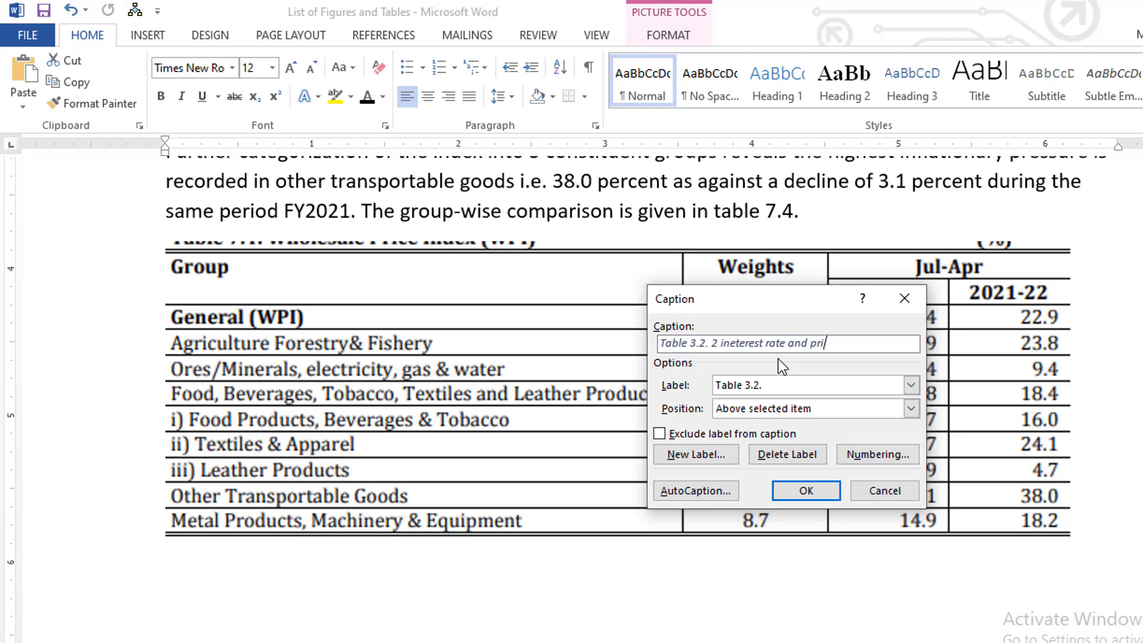
type("vate capital to domecti=")
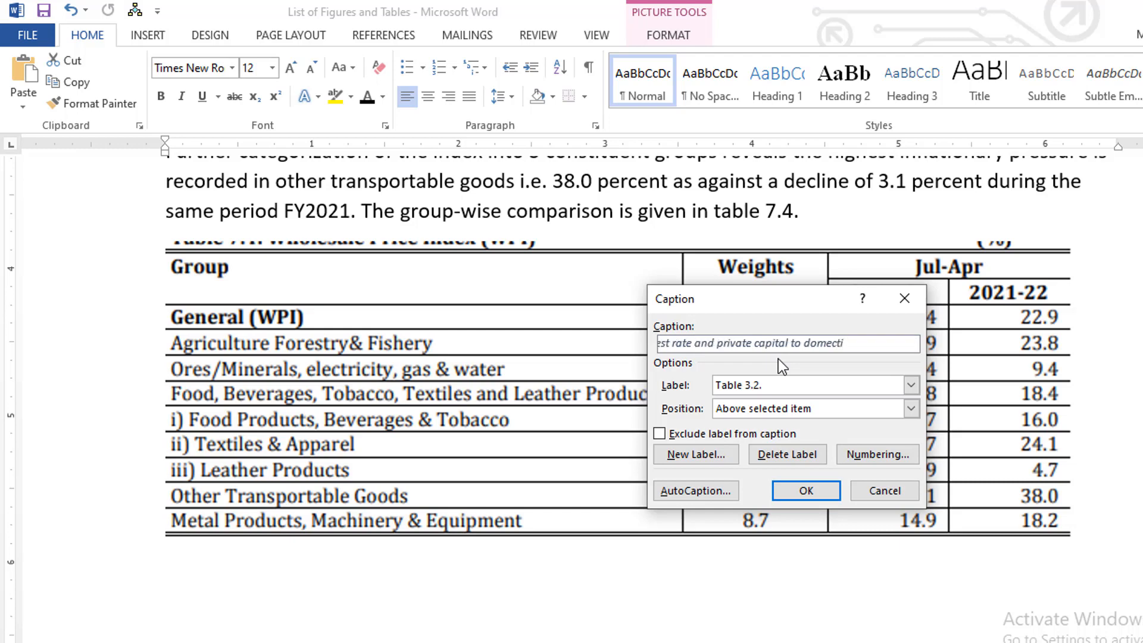
key("BackSpace")
key("BackSpace")
key("BackSpace")
key("BackSpace")
key("BackSpace")
type("stic industry")
left_click(805, 485)
Correct the misspelled word "ineterest" in the Wholesale Price Index picture's caption to "interest".
left_click(303, 253)
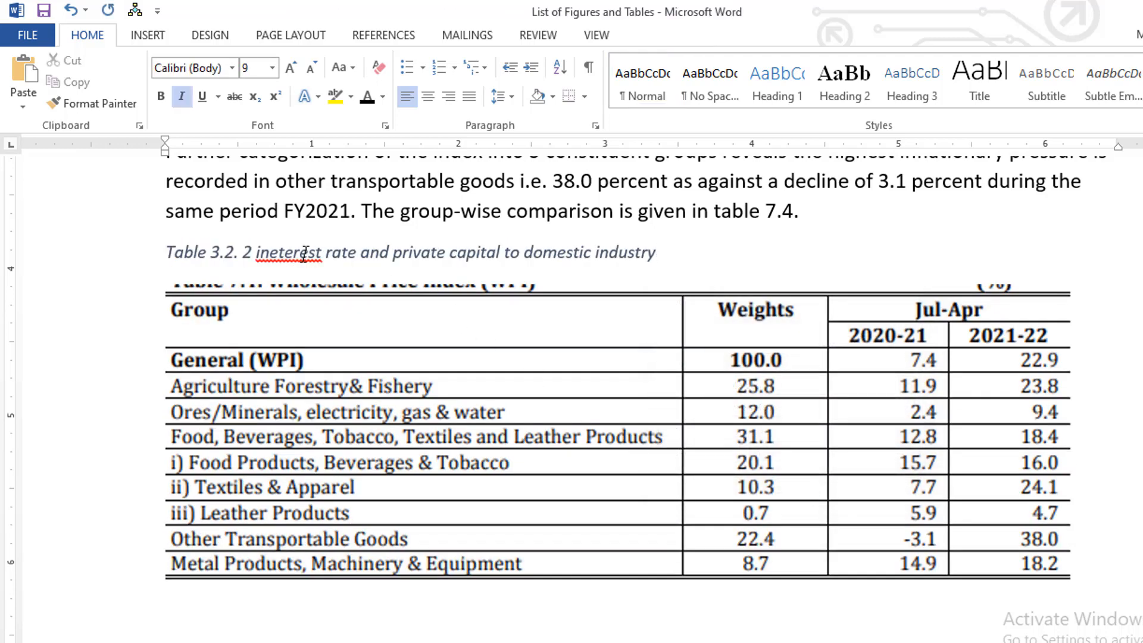
right_click(319, 261)
key("Escape")
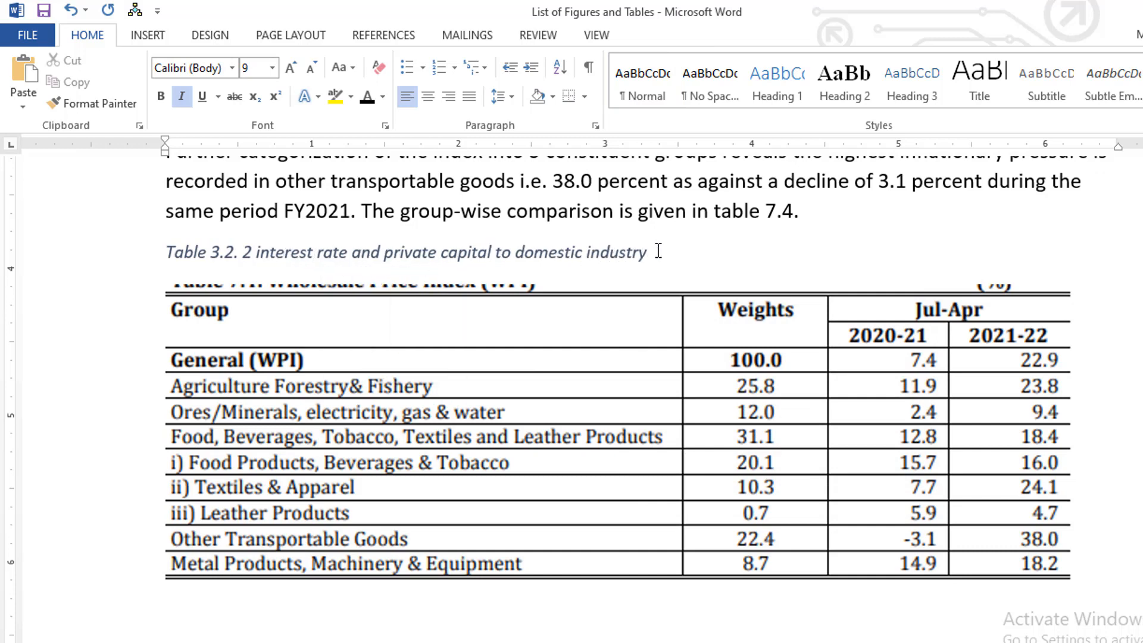
Format the whole "interest rate and private capital to domestic industry" caption as bold 12 pt Times New Roman.
left_click_drag(654, 253, 162, 256)
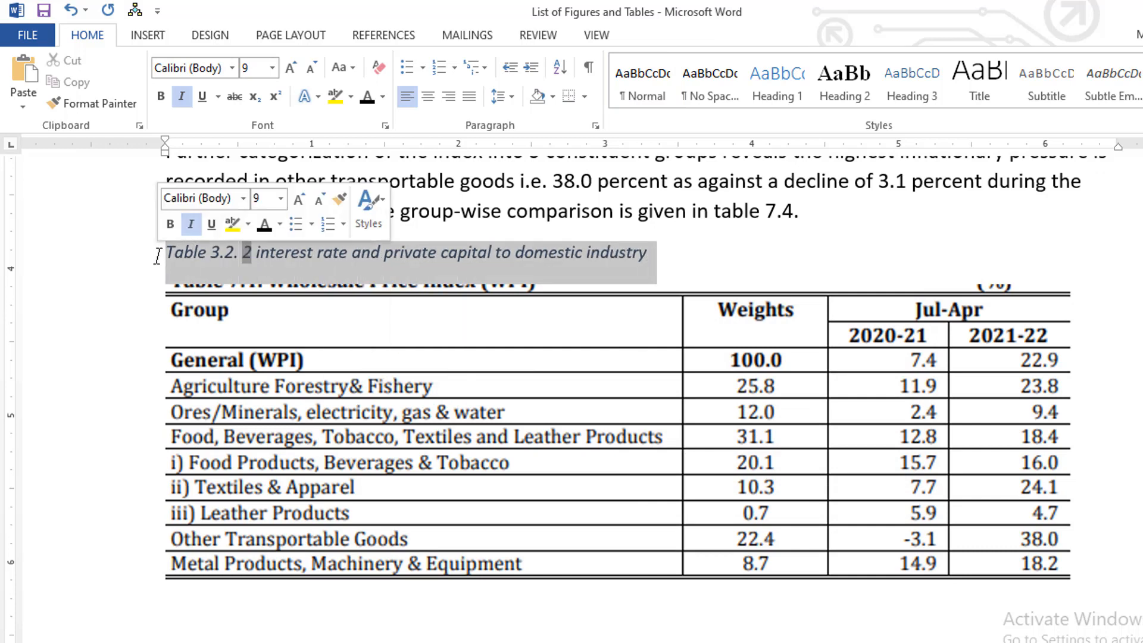
left_click(185, 68)
type("Times New Ro")
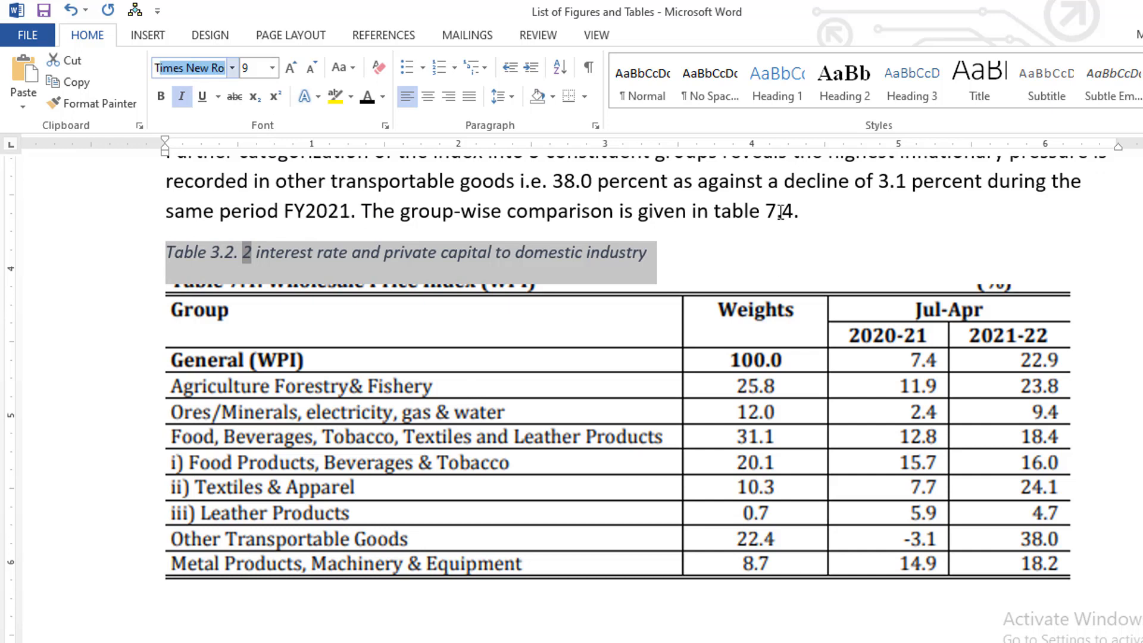
key("Tab")
type("12")
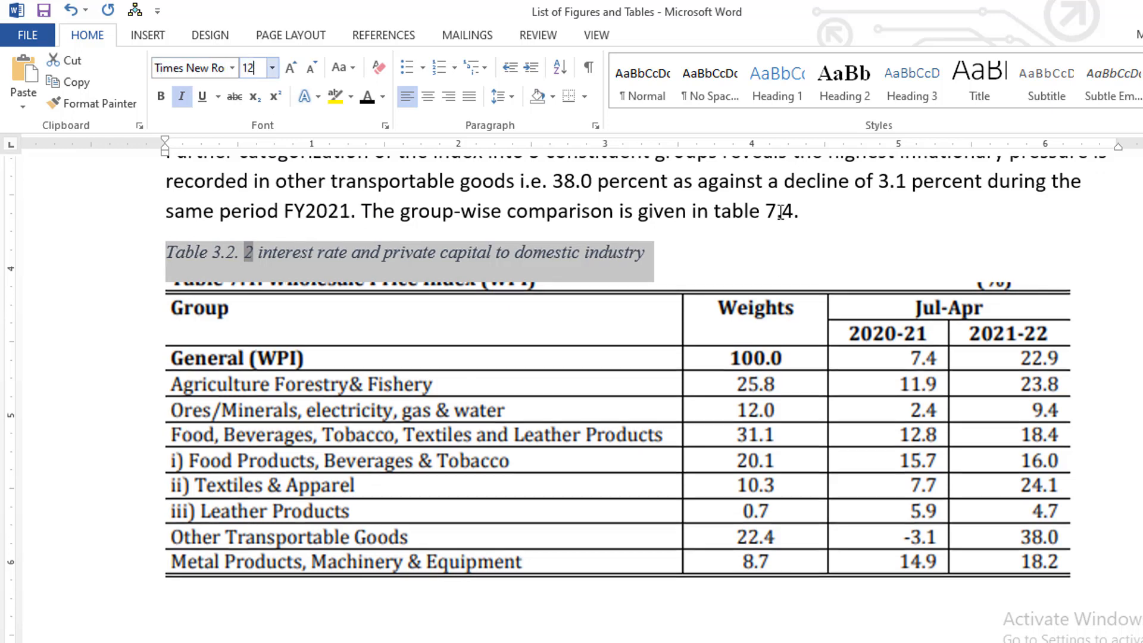
left_click(160, 100)
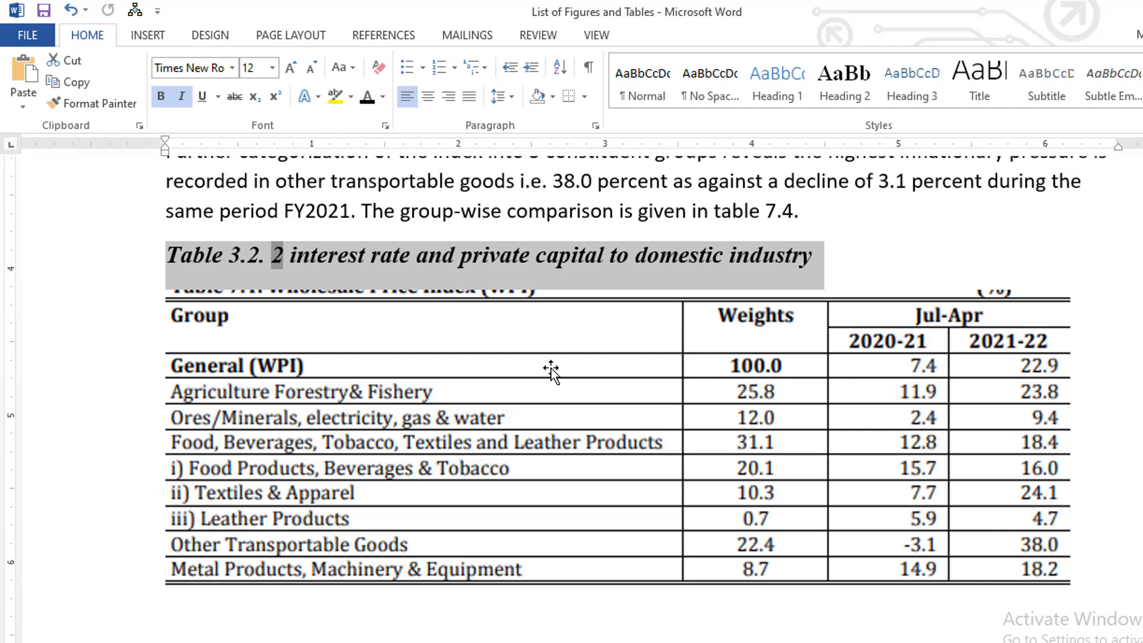
Add the heading "List of Tables" at the top centre of the blank page near the document's beginning.
scroll(724, 425, "up", 6)
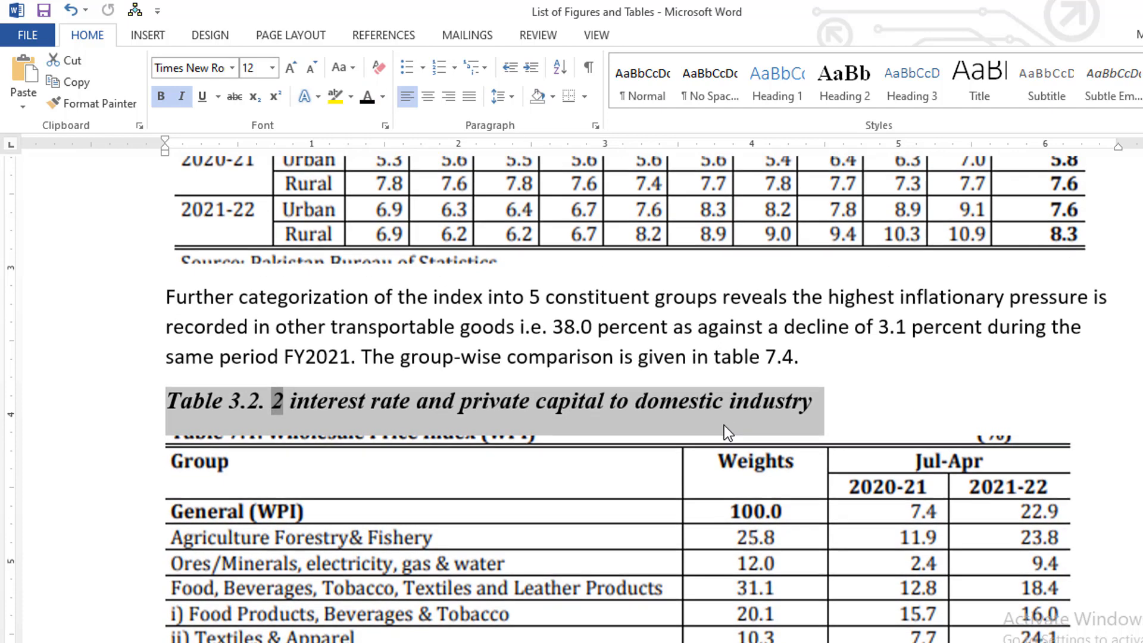
scroll(725, 425, "up", 12)
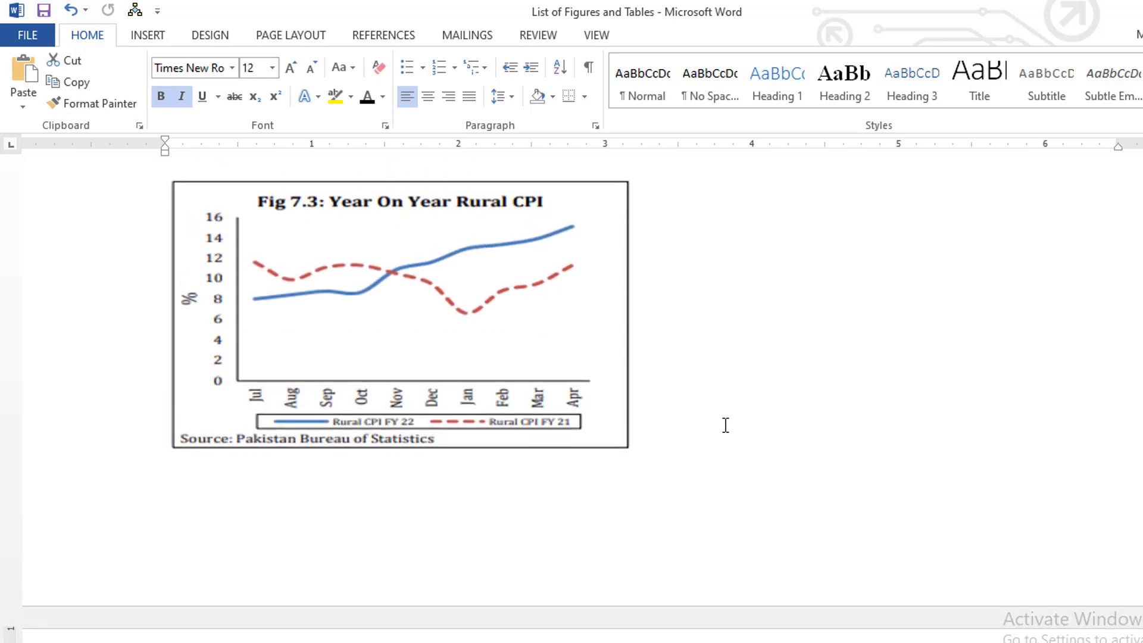
scroll(725, 425, "up", 12)
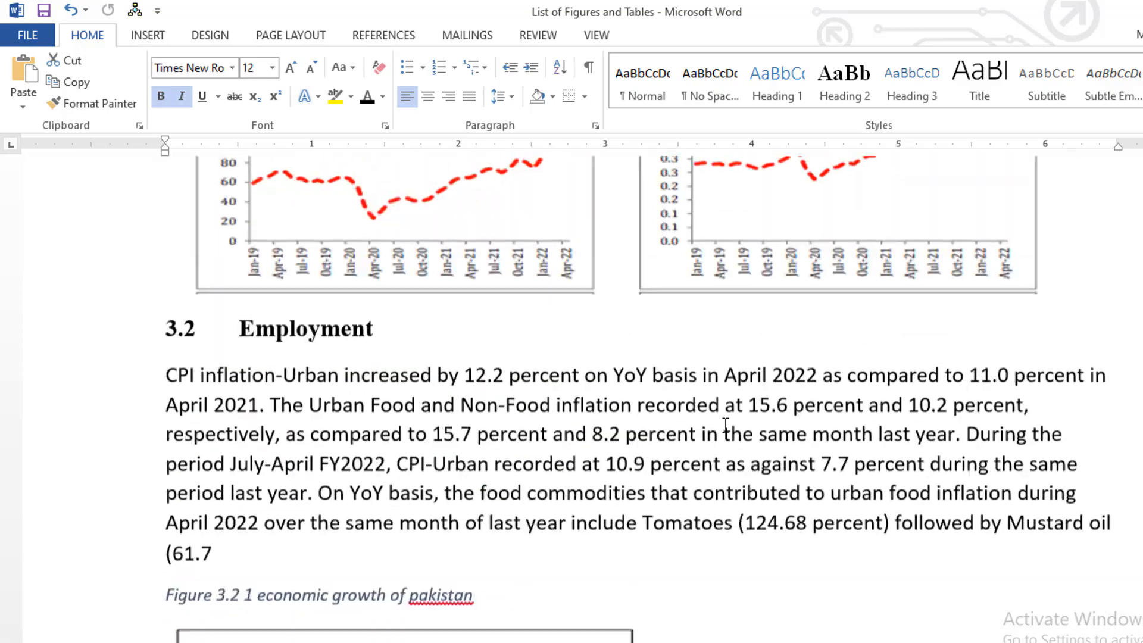
scroll(725, 425, "up", 10)
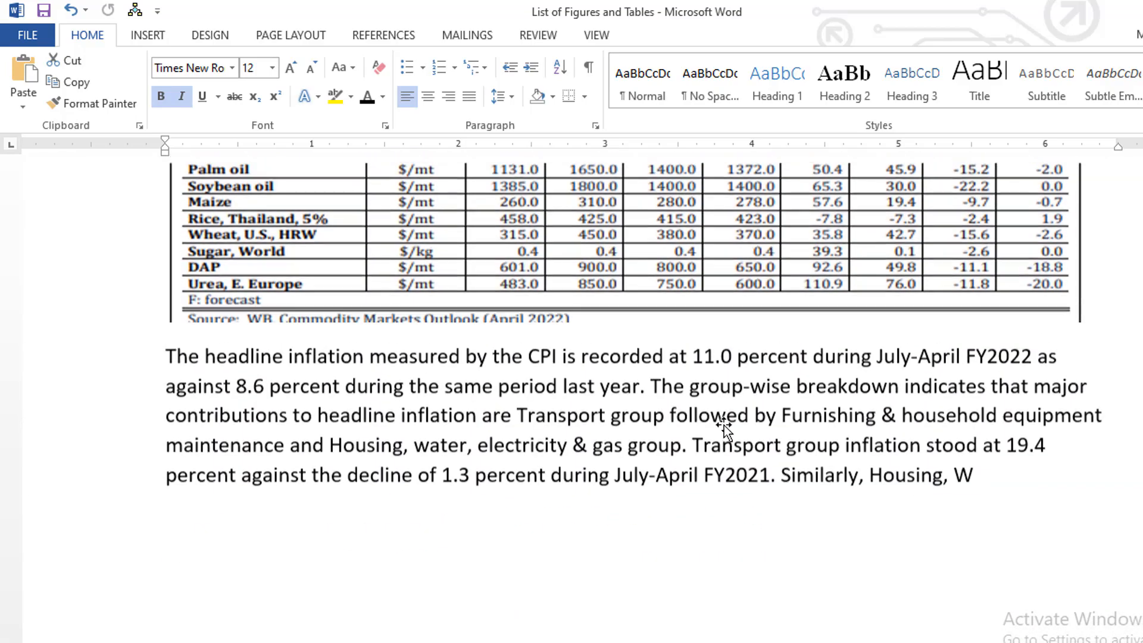
scroll(724, 427, "up", 12)
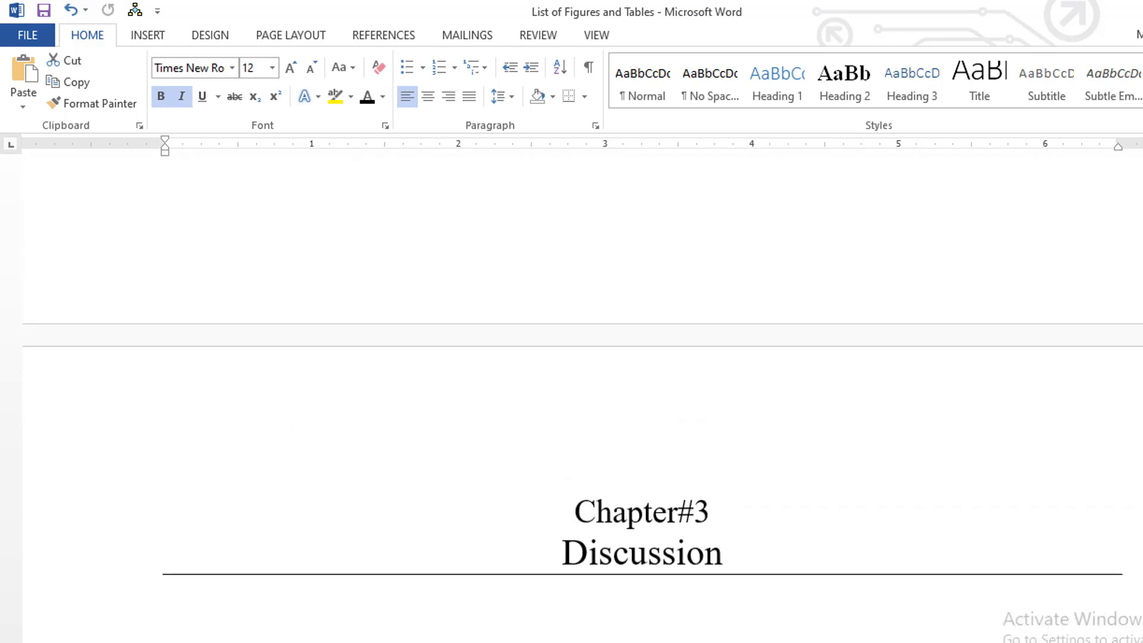
left_click_drag(1142, 416, 1142, 172)
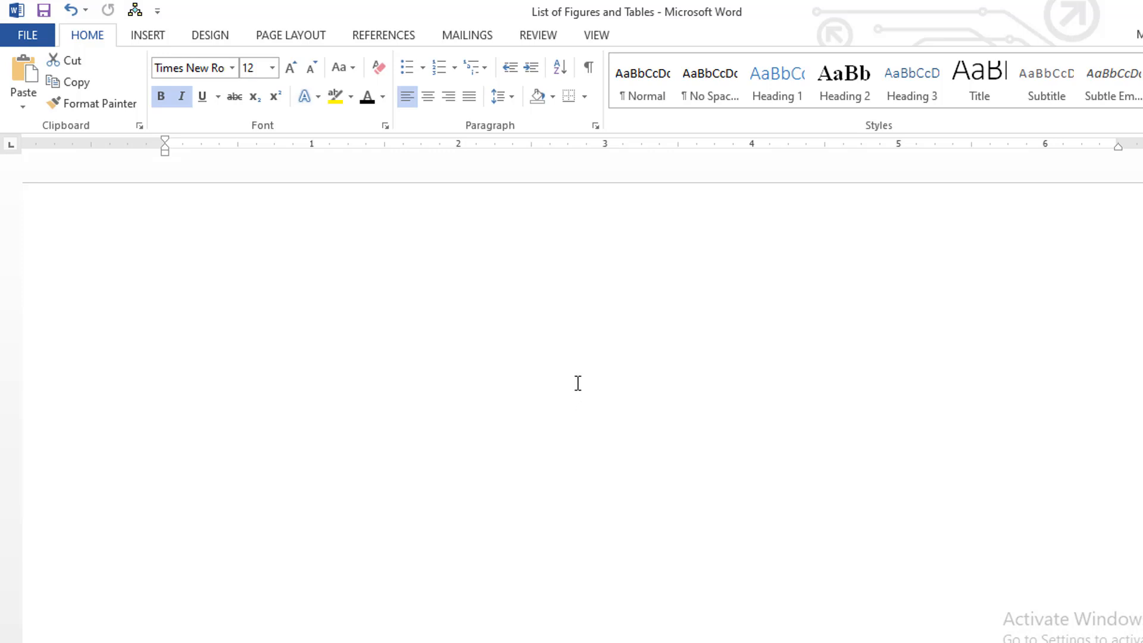
double_click(551, 284)
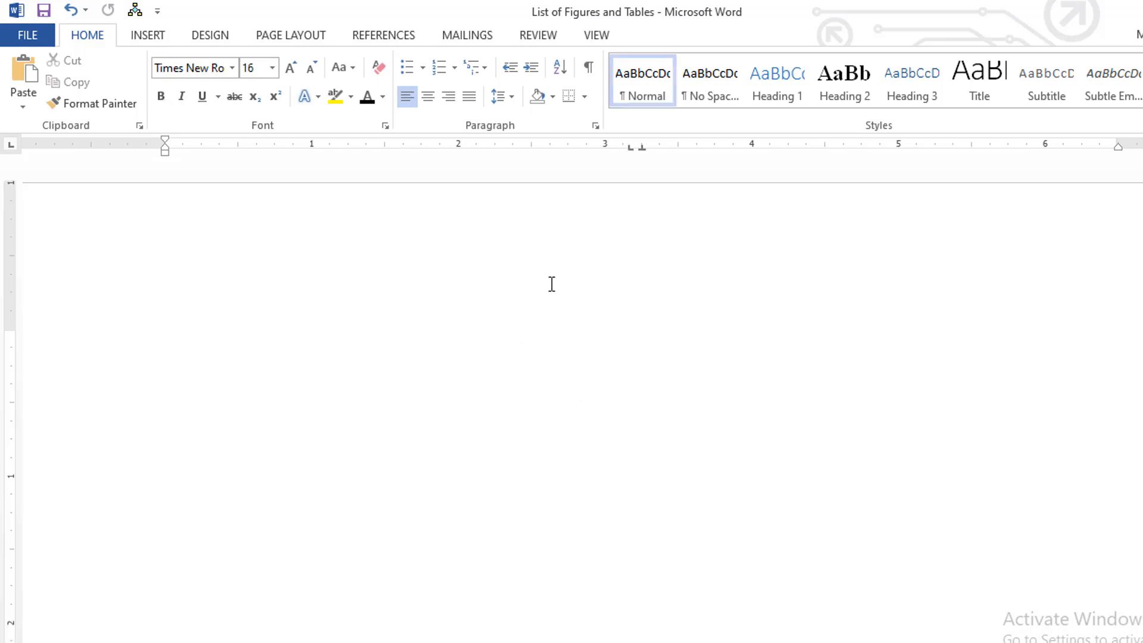
type("List of ")
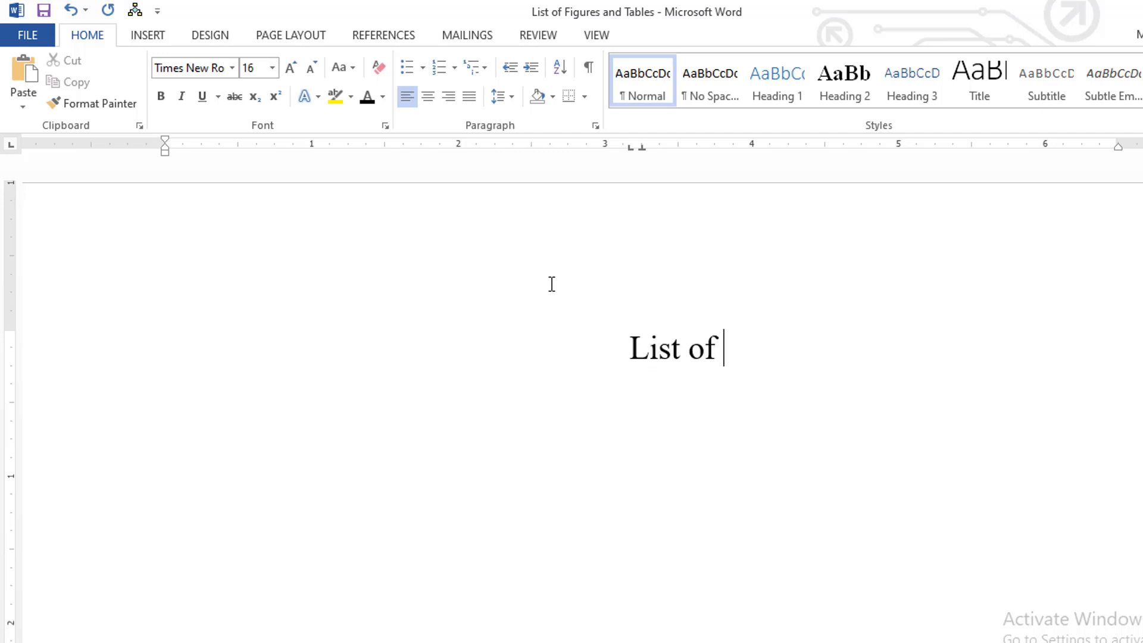
type("Tables")
Make the whole "List of Tables" heading bold and place the cursor on the line below it.
key("ctrl+shift+Left")
key("ctrl+shift+Left")
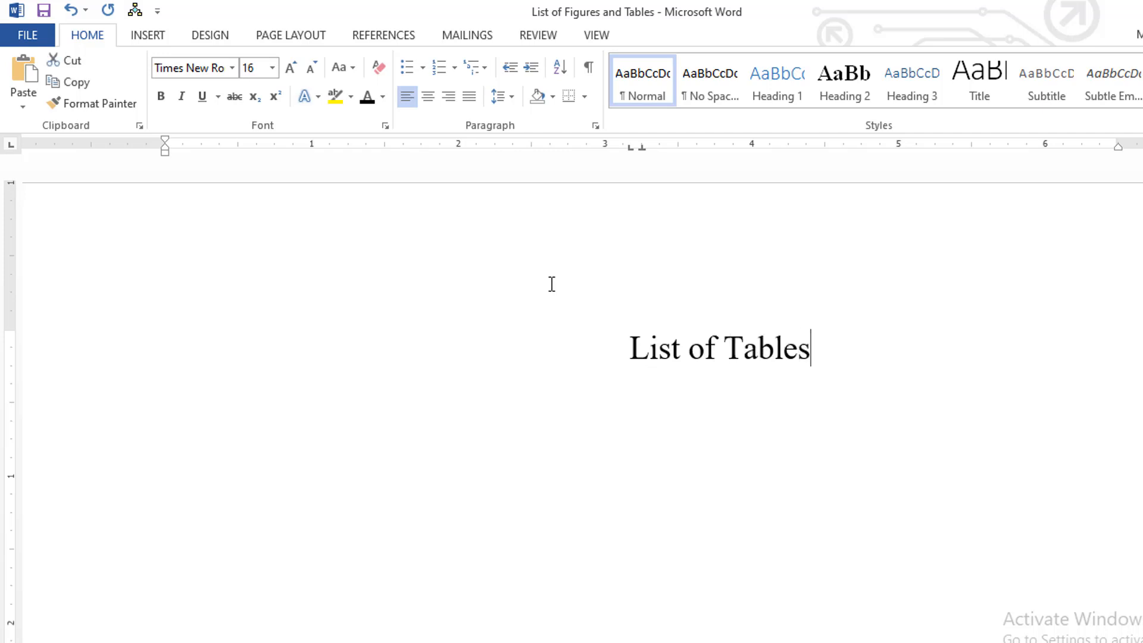
key("ctrl+shift+Left")
key("ctrl+b")
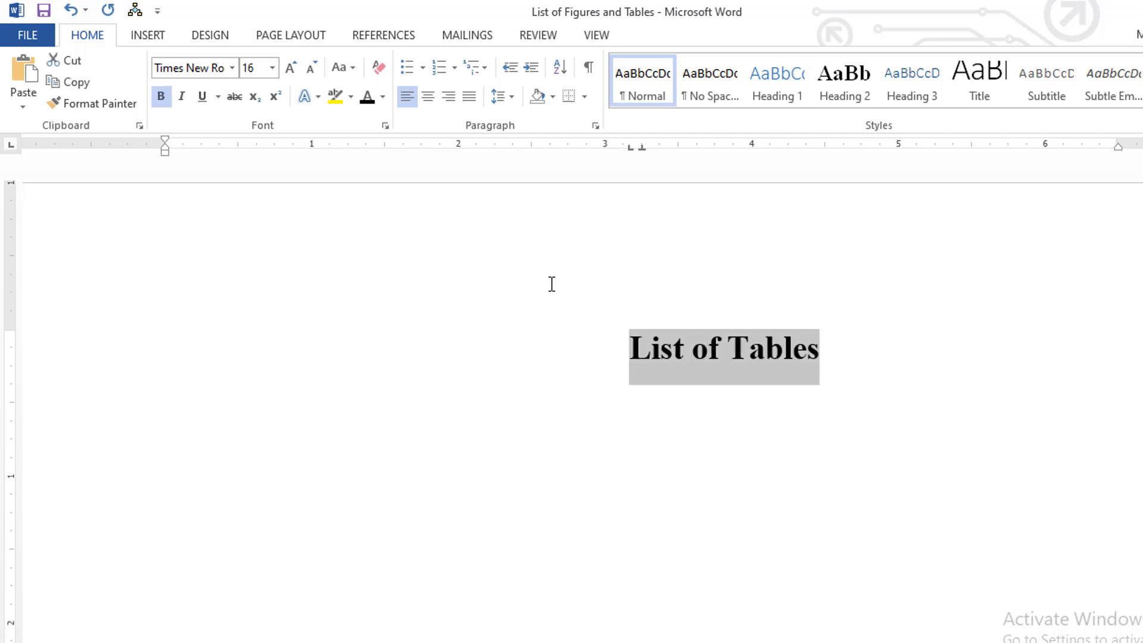
left_click(708, 393)
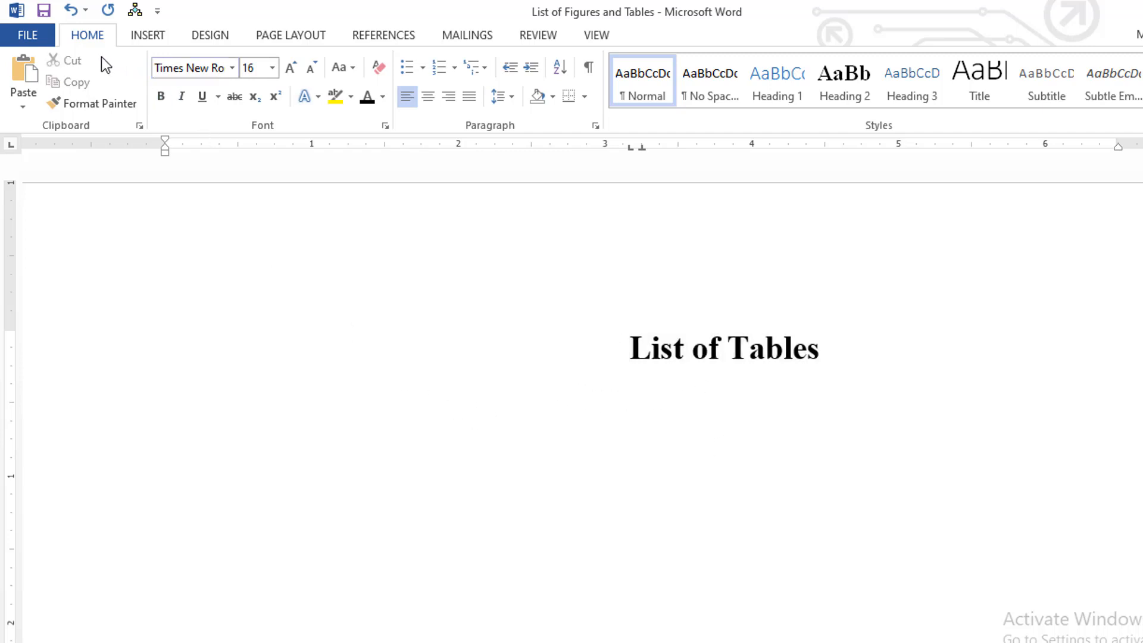
Insert a table of figures for the "Table 2.1." caption label below the heading, with hyperlinks instead of page numbers turned off.
left_click(355, 42)
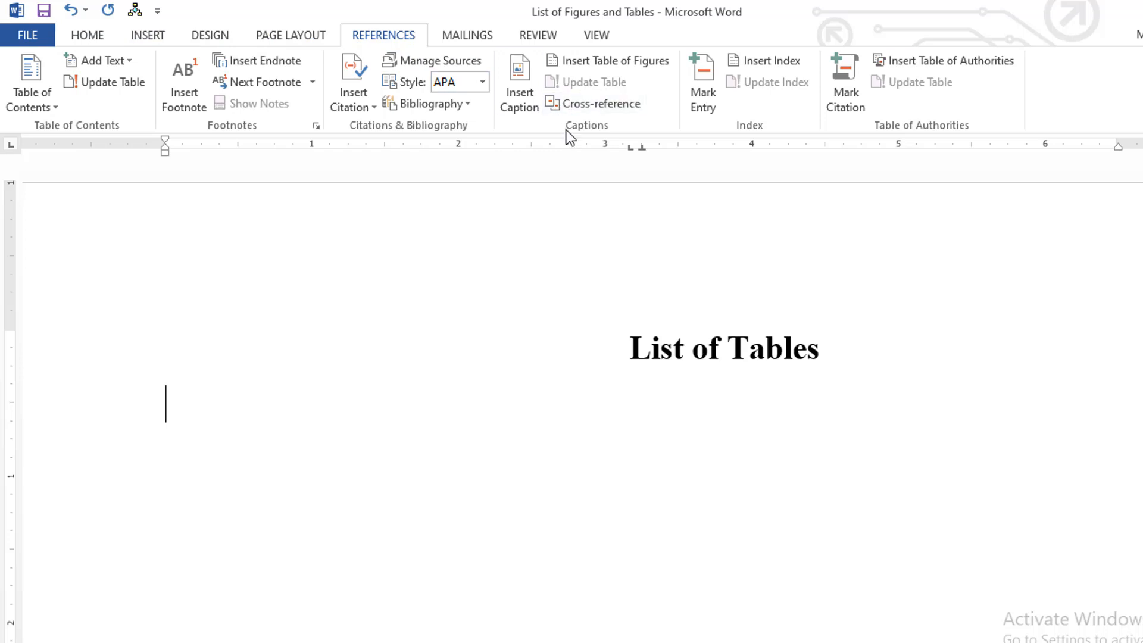
left_click(595, 59)
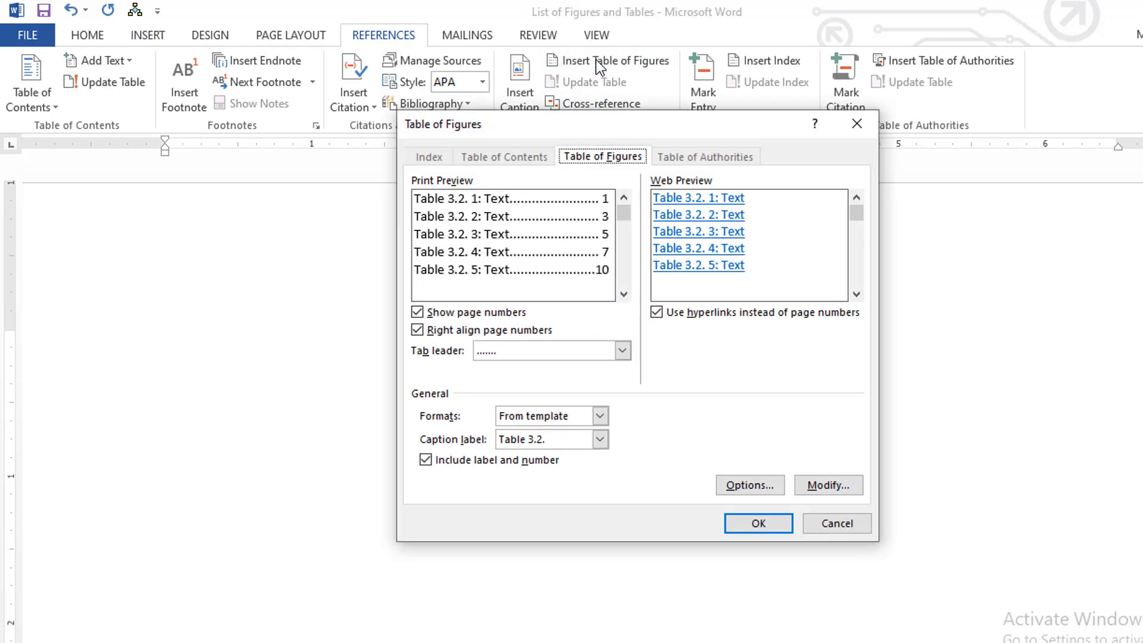
left_click(599, 440)
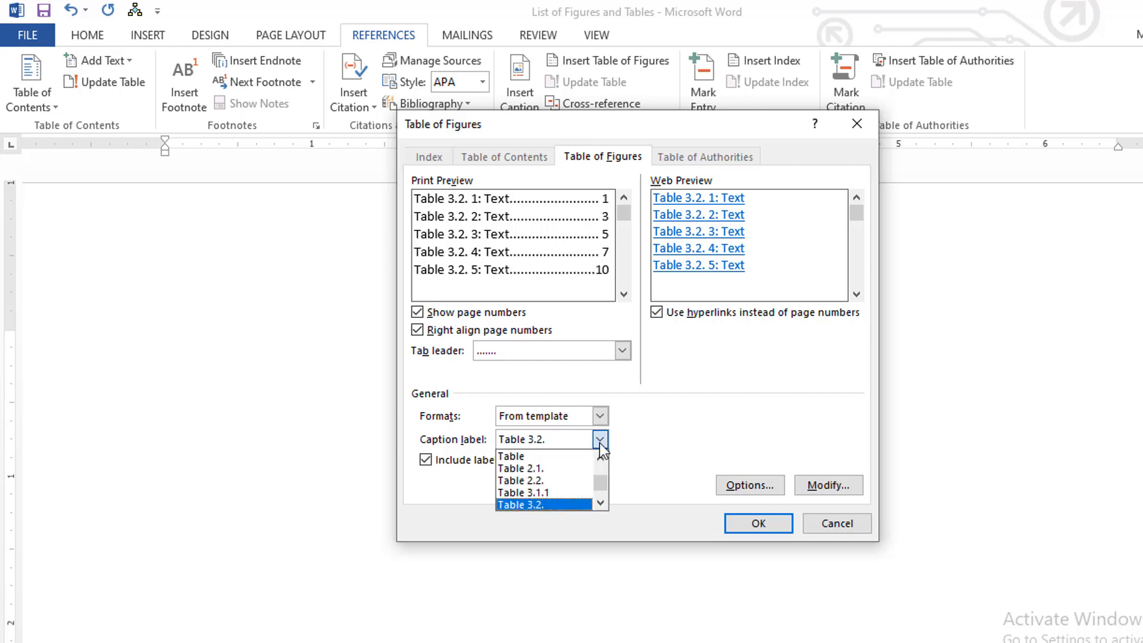
left_click(573, 468)
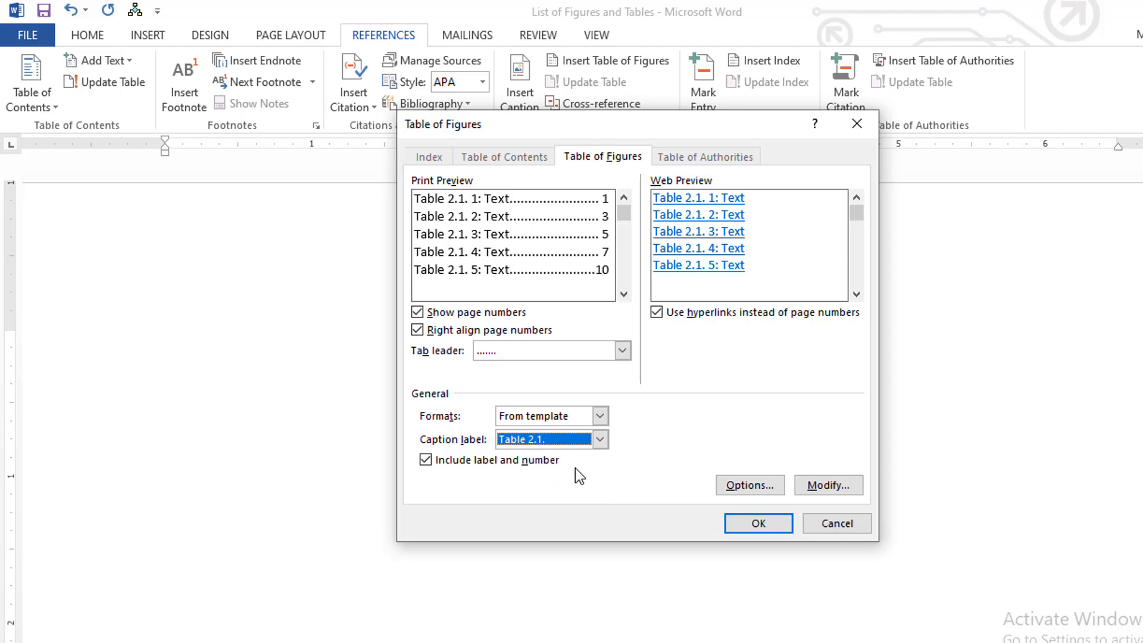
left_click(657, 313)
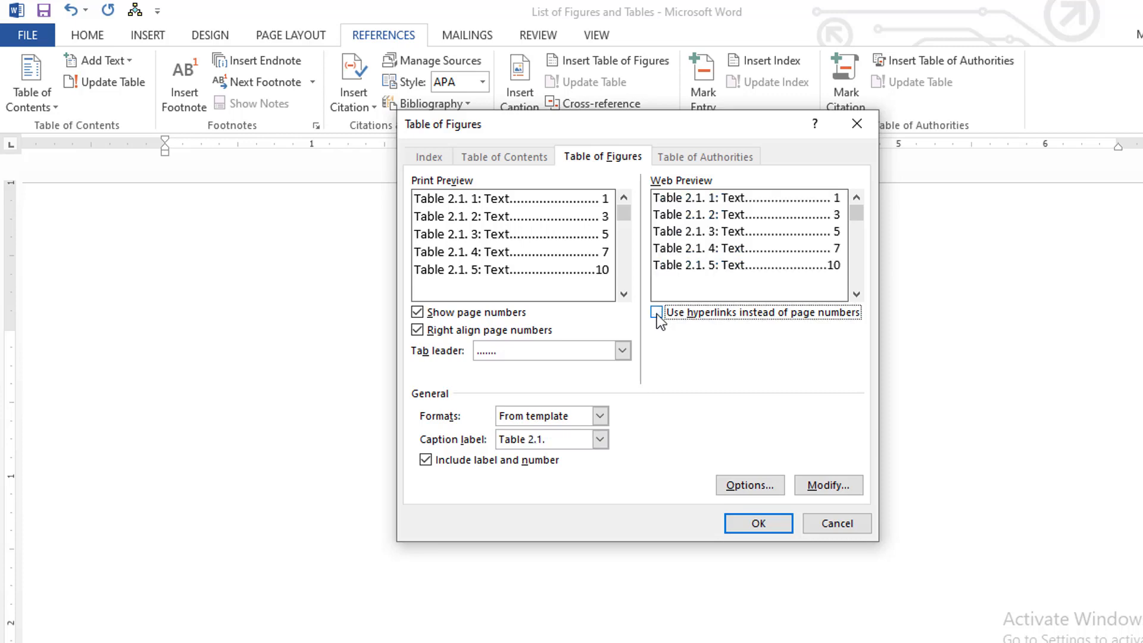
left_click(755, 523)
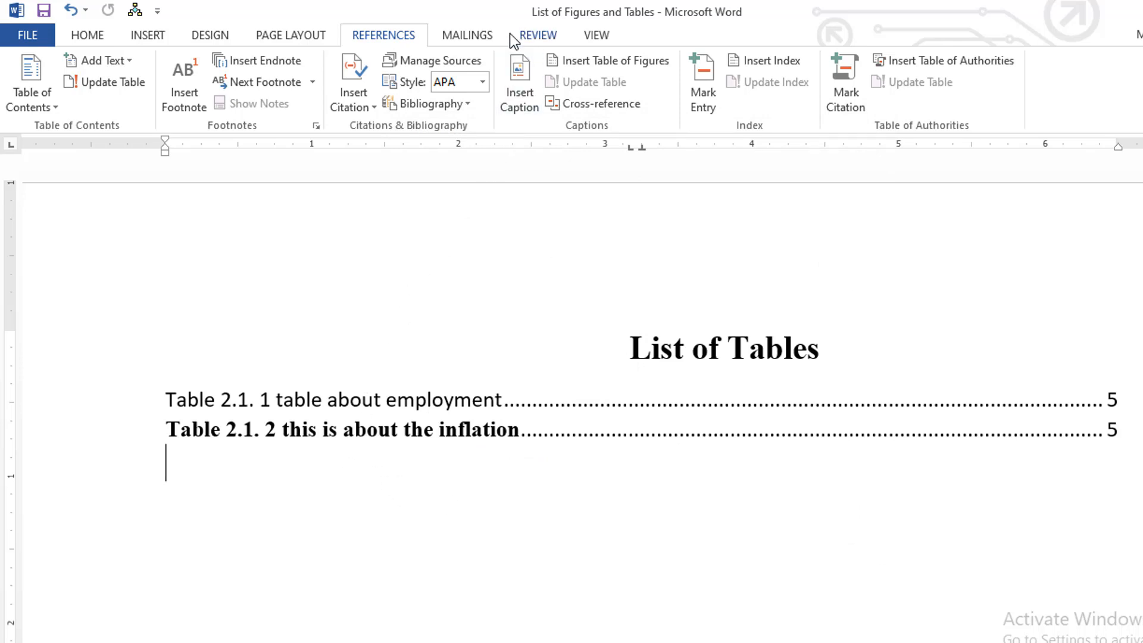
Insert a table of figures for the "Table 3.1.1" label below the Table 2.1. entries, with hyperlinks instead of page numbers turned off.
left_click(569, 62)
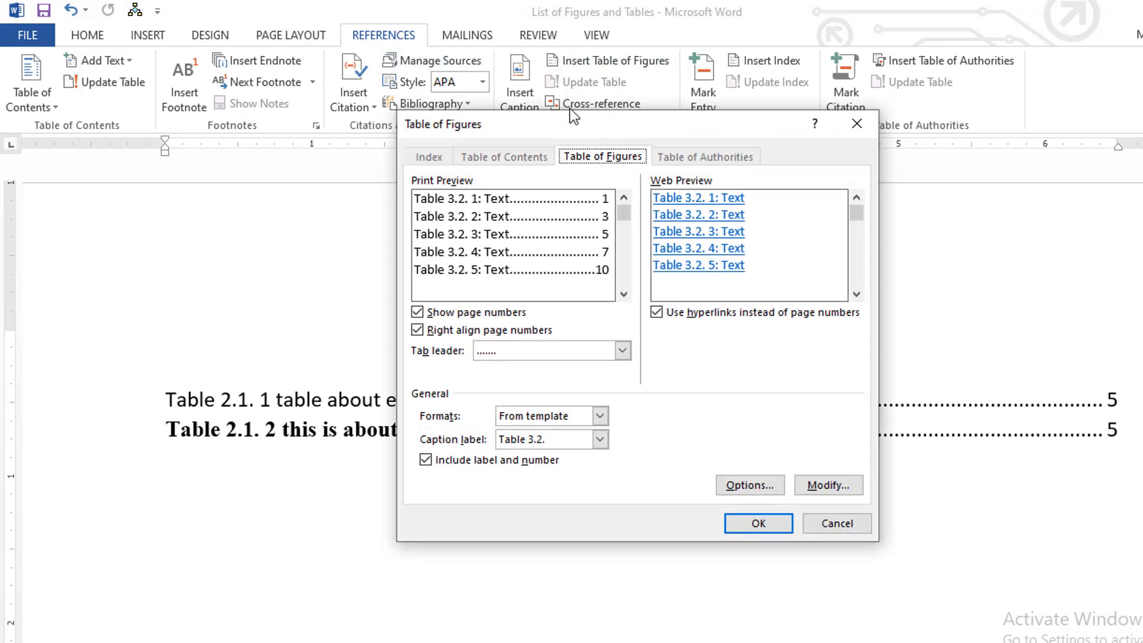
left_click(601, 439)
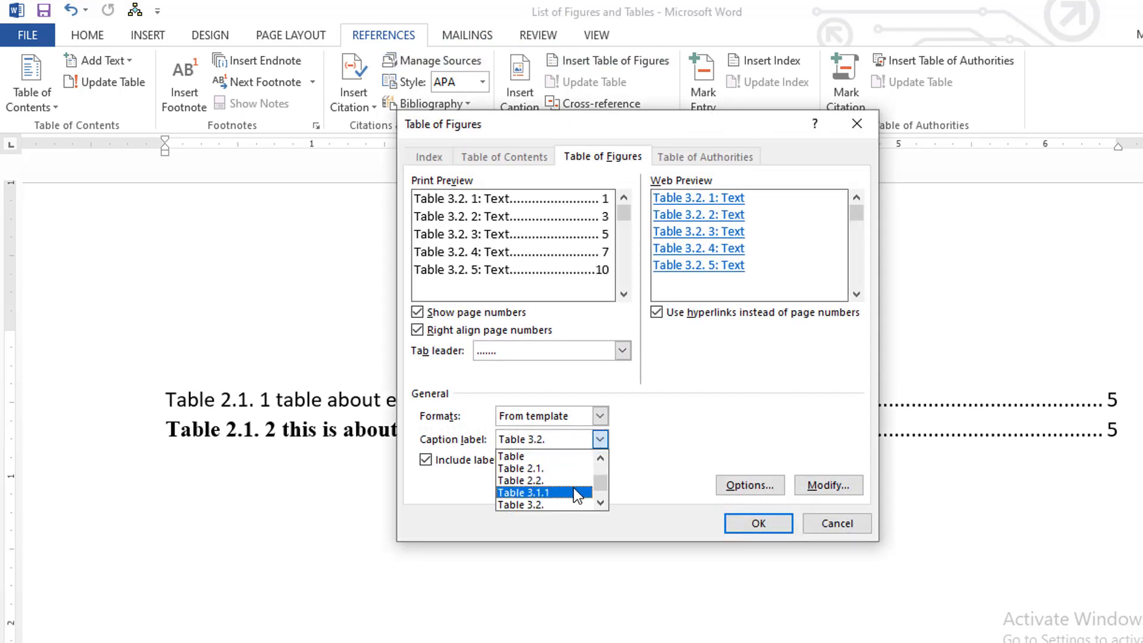
left_click(573, 487)
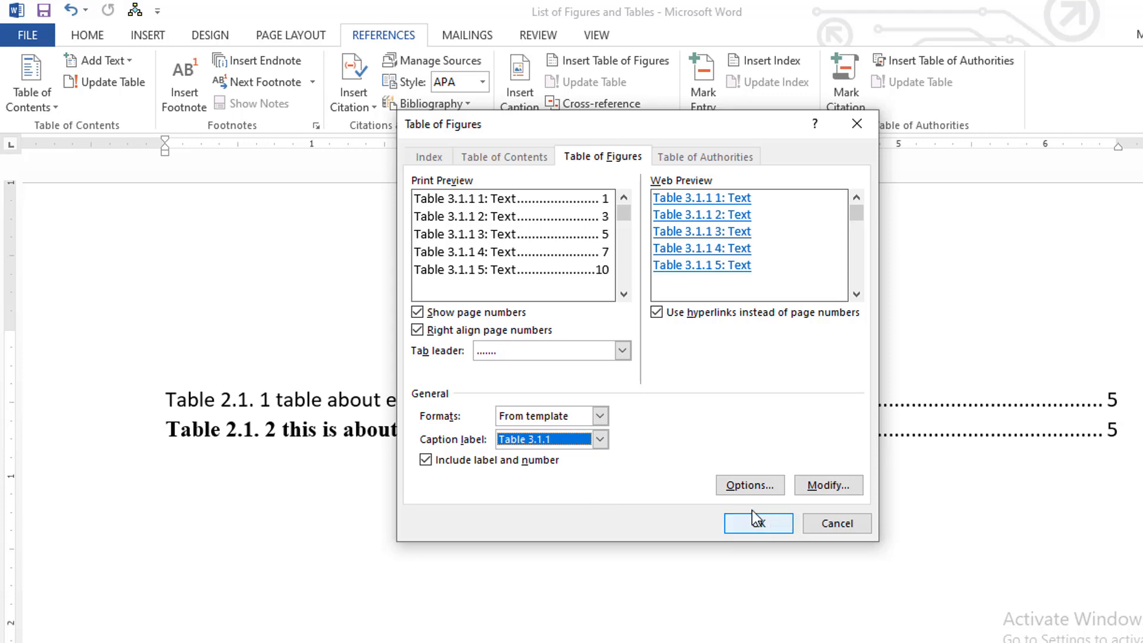
key("alt+h")
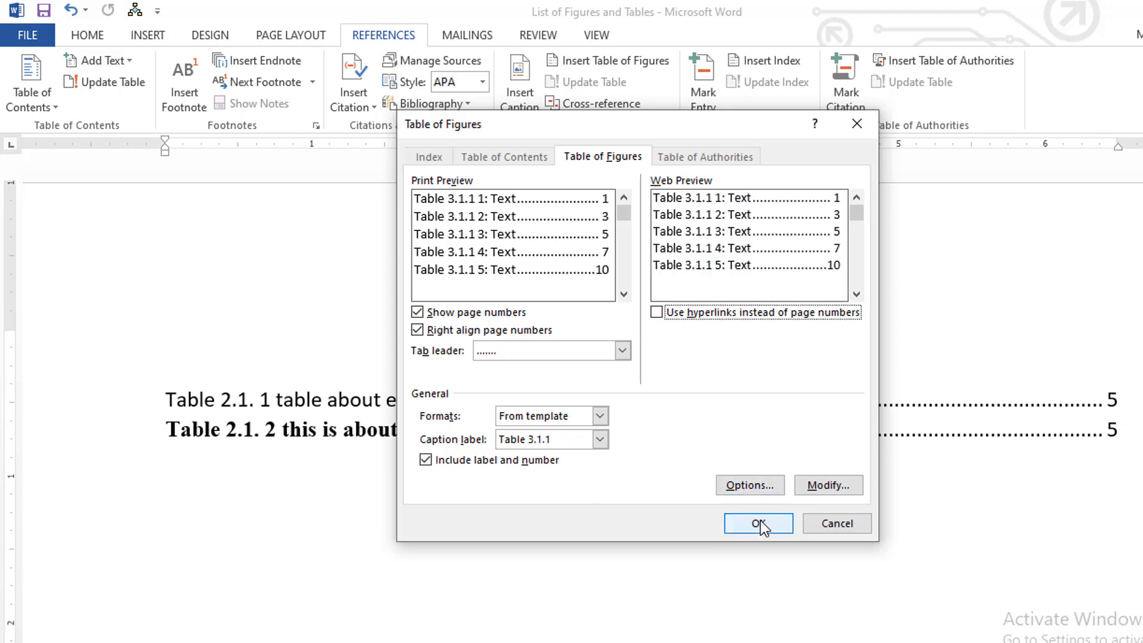
left_click(758, 523)
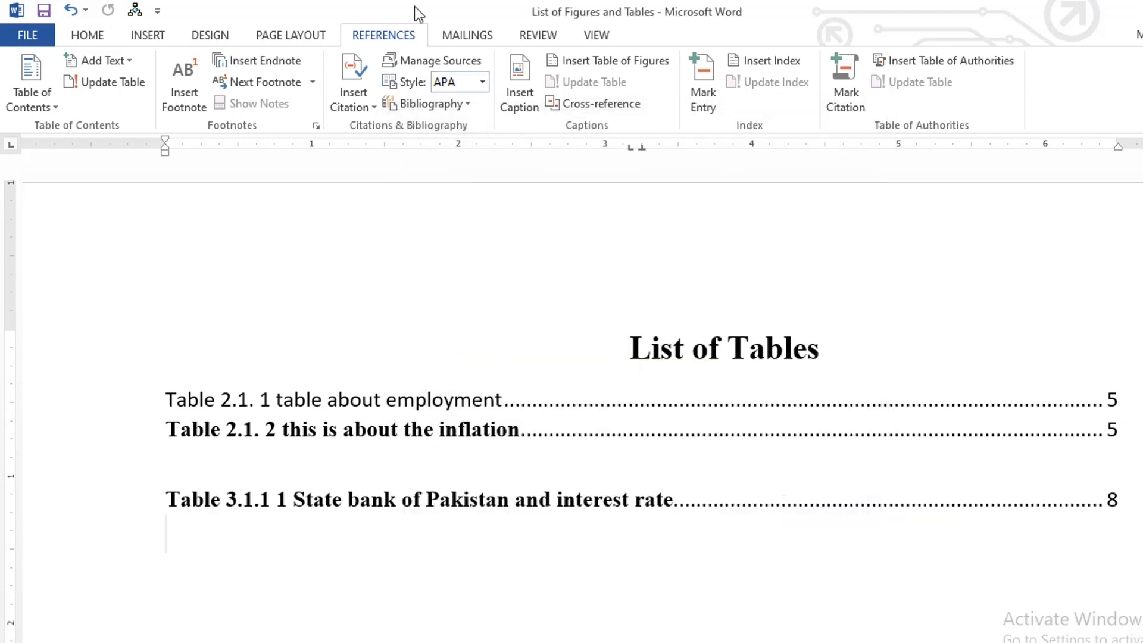
Insert a table of figures for the "Table 3.2." caption label below the Table 3.1.1 entry, with hyperlinks instead of page numbers turned off.
left_click(580, 60)
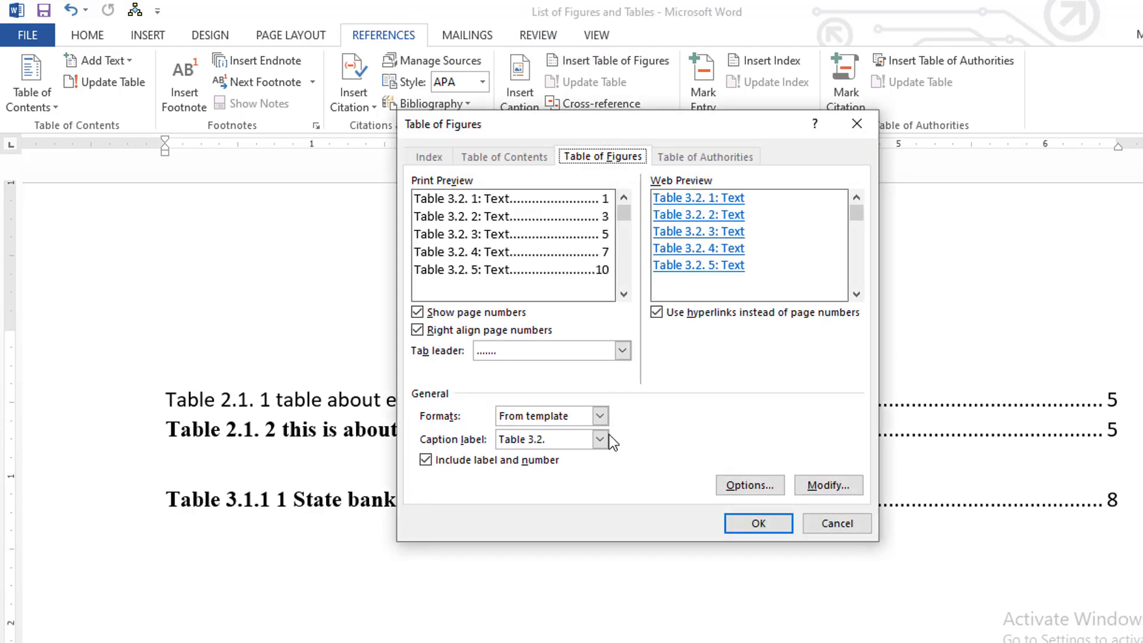
left_click(601, 438)
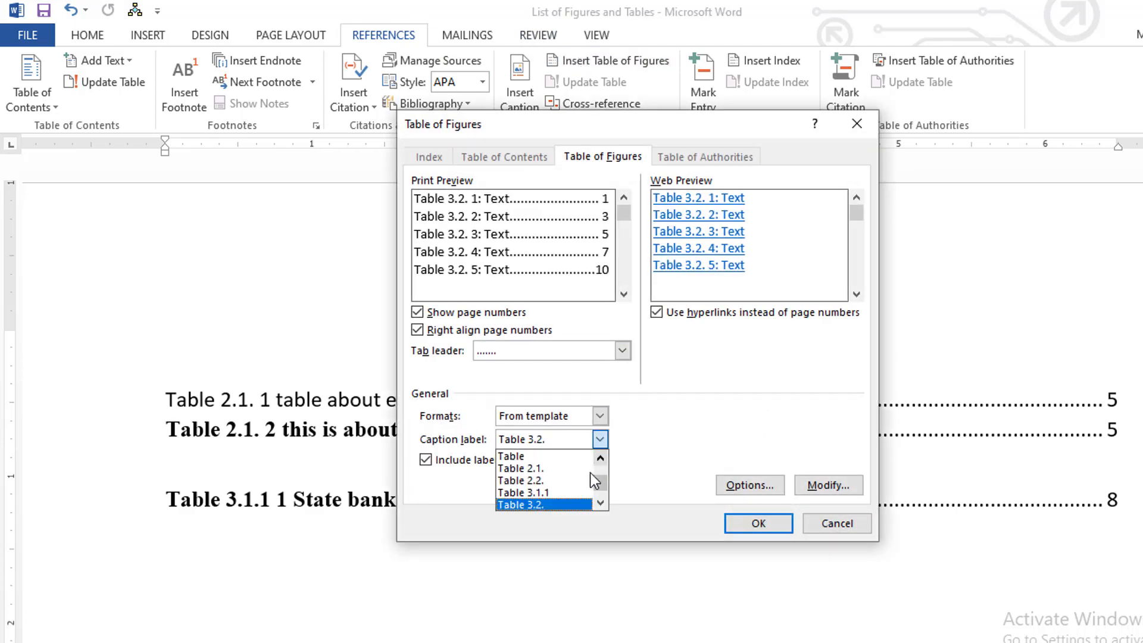
left_click(573, 505)
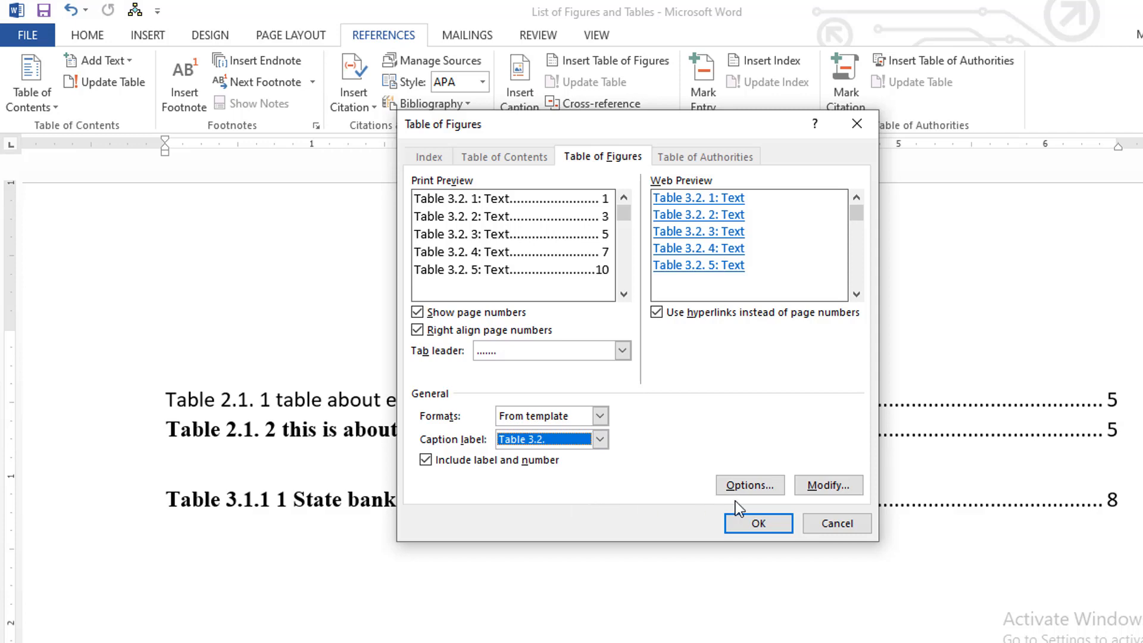
left_click(656, 312)
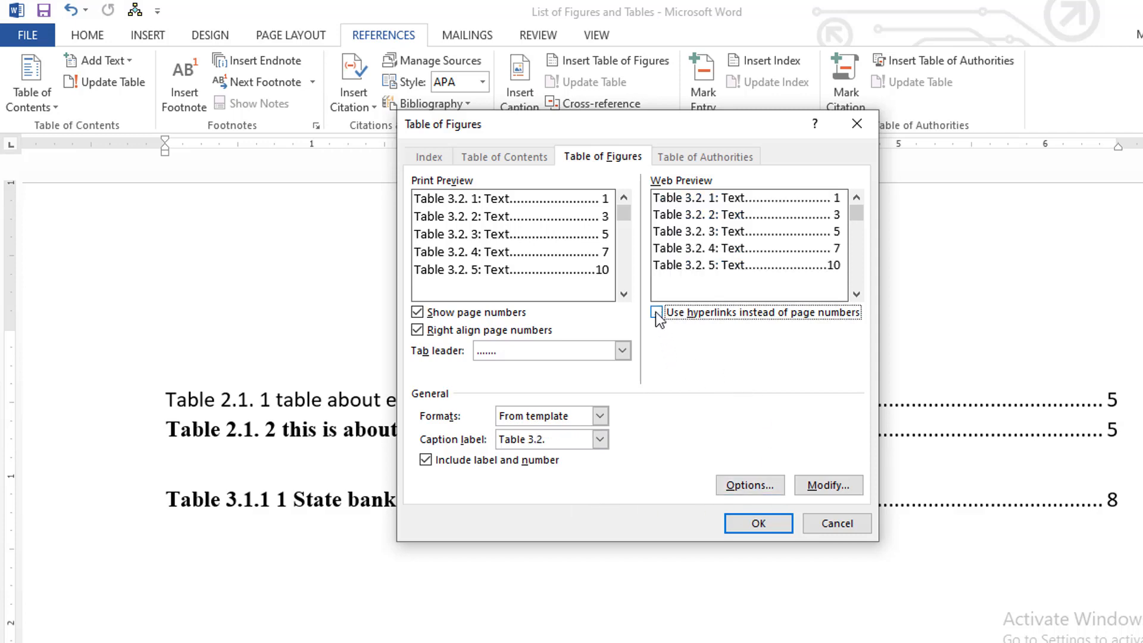
left_click(758, 523)
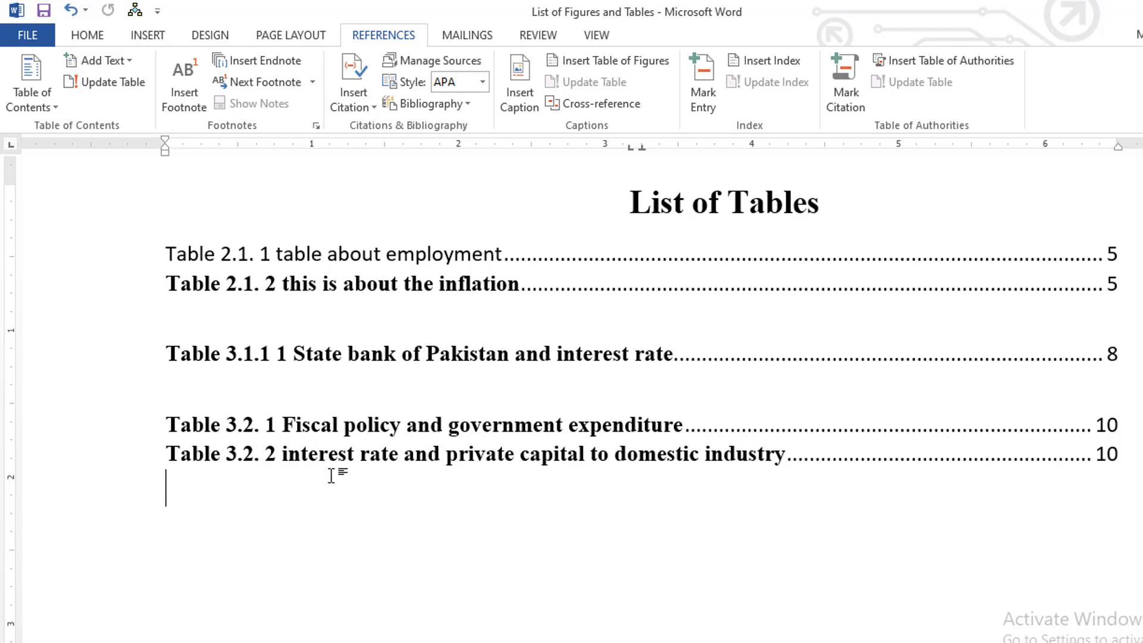
Close the gap above the Table 3.1.1 entry by setting the blank line's spacing to Multiple at 0.06.
left_click(196, 317)
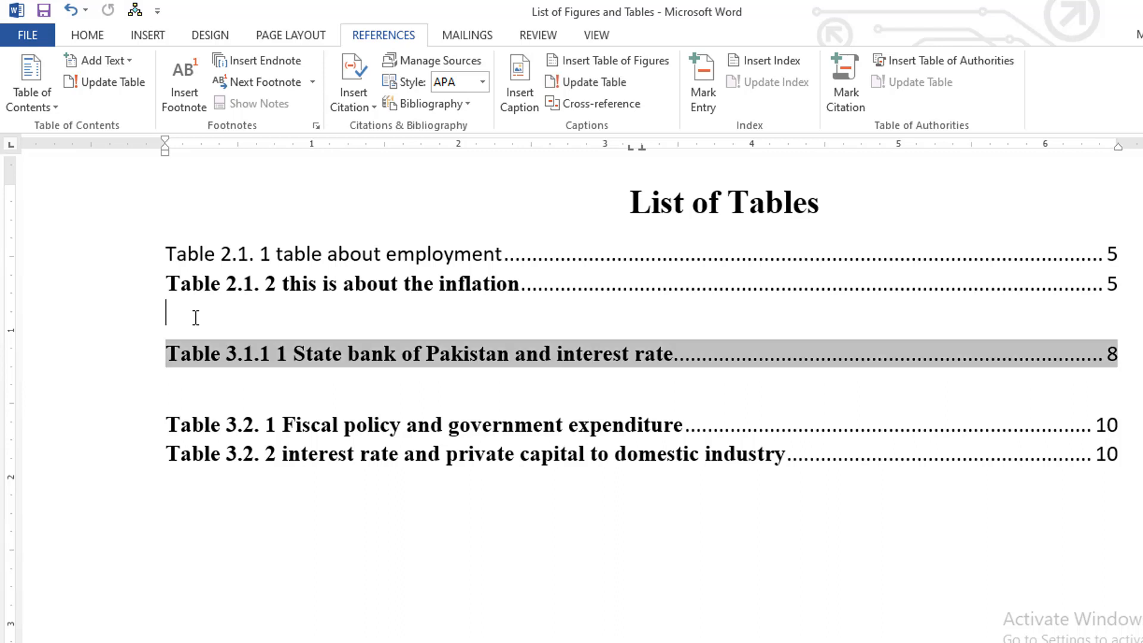
right_click(195, 318)
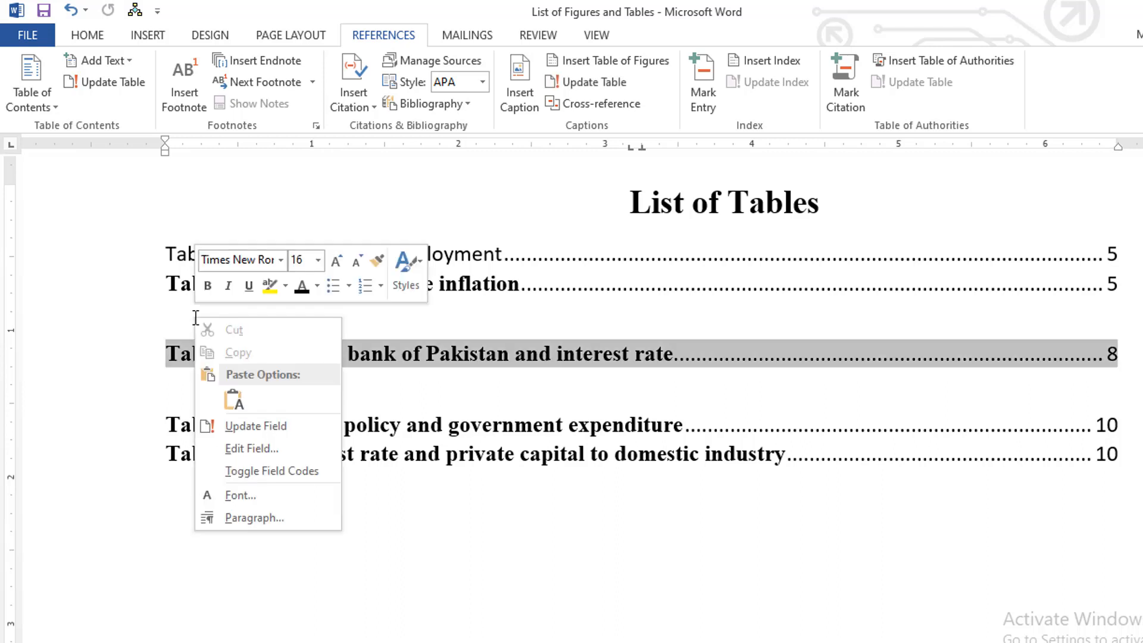
left_click(289, 524)
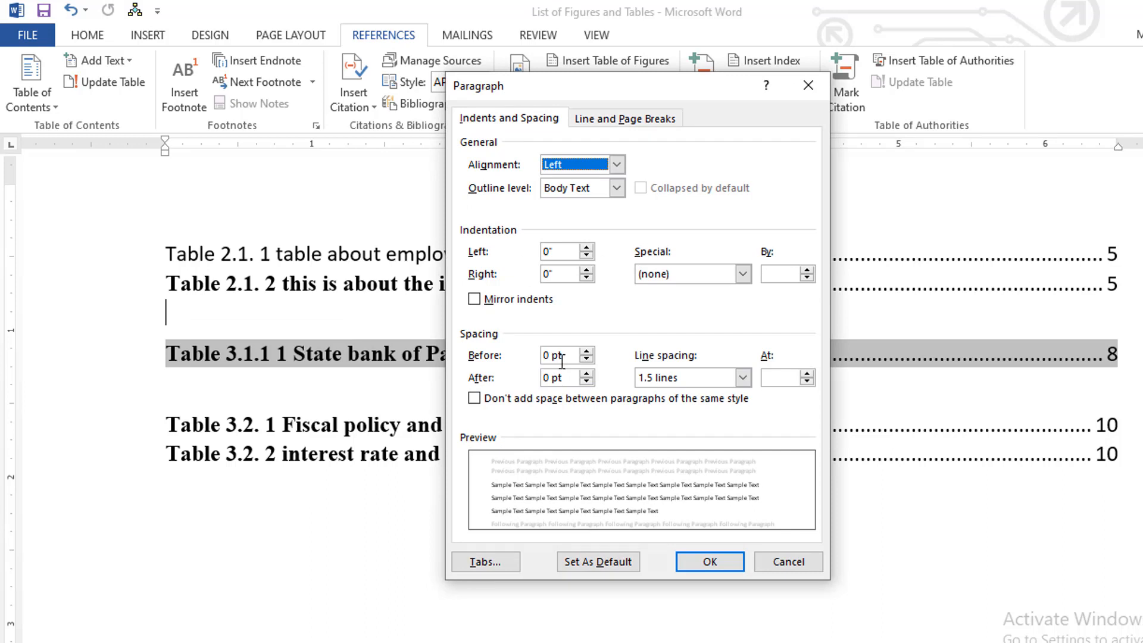
left_click(742, 378)
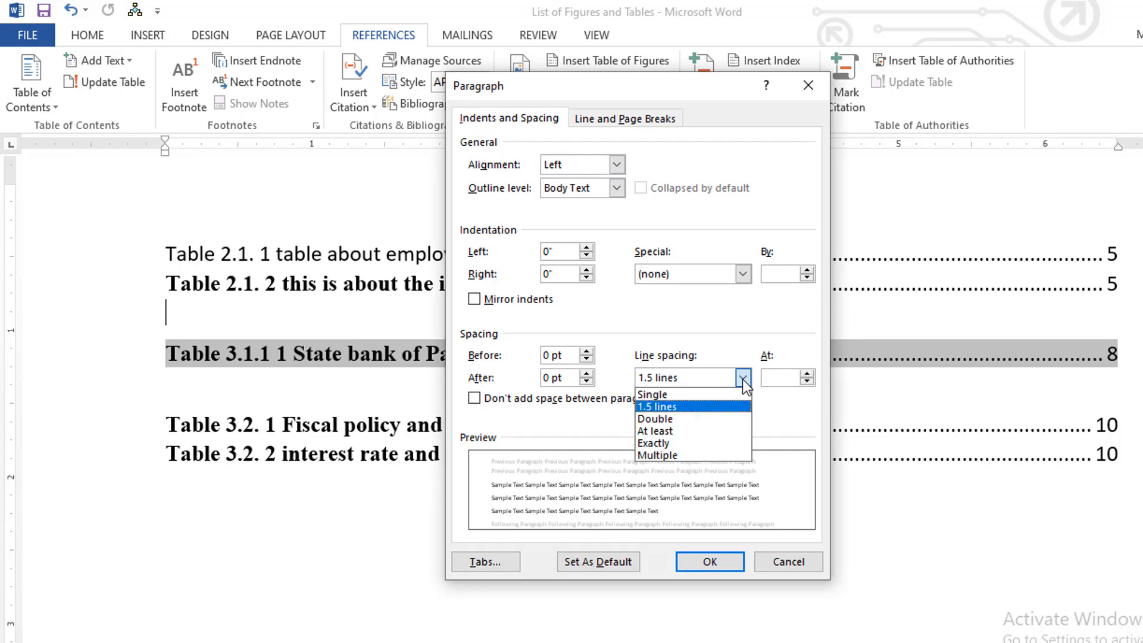
left_click(684, 455)
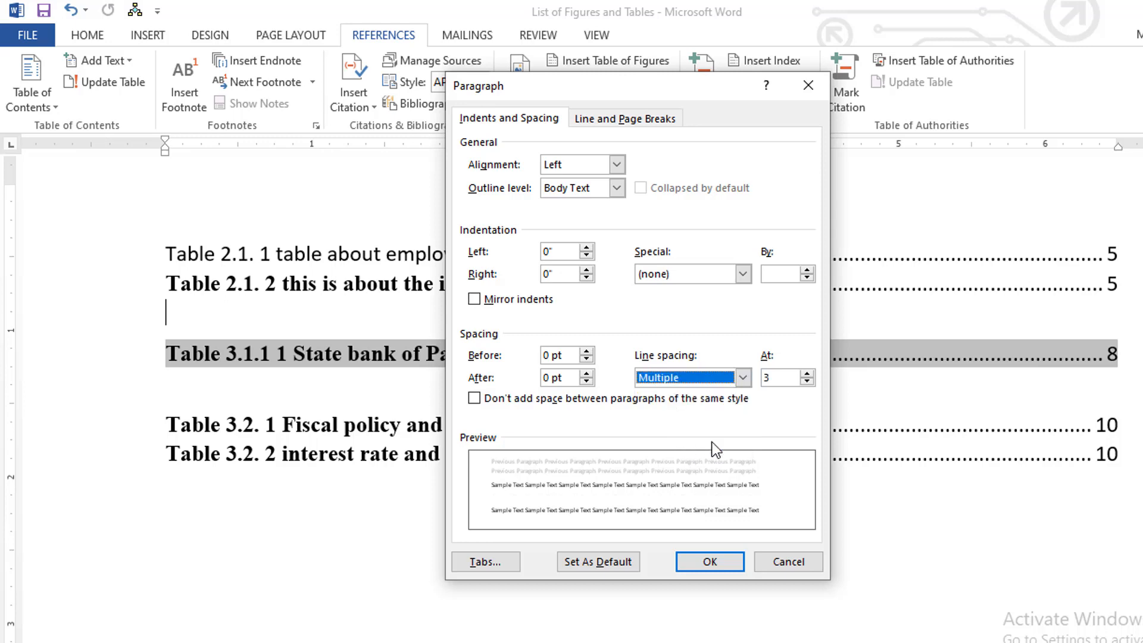
key("Tab")
type("3")
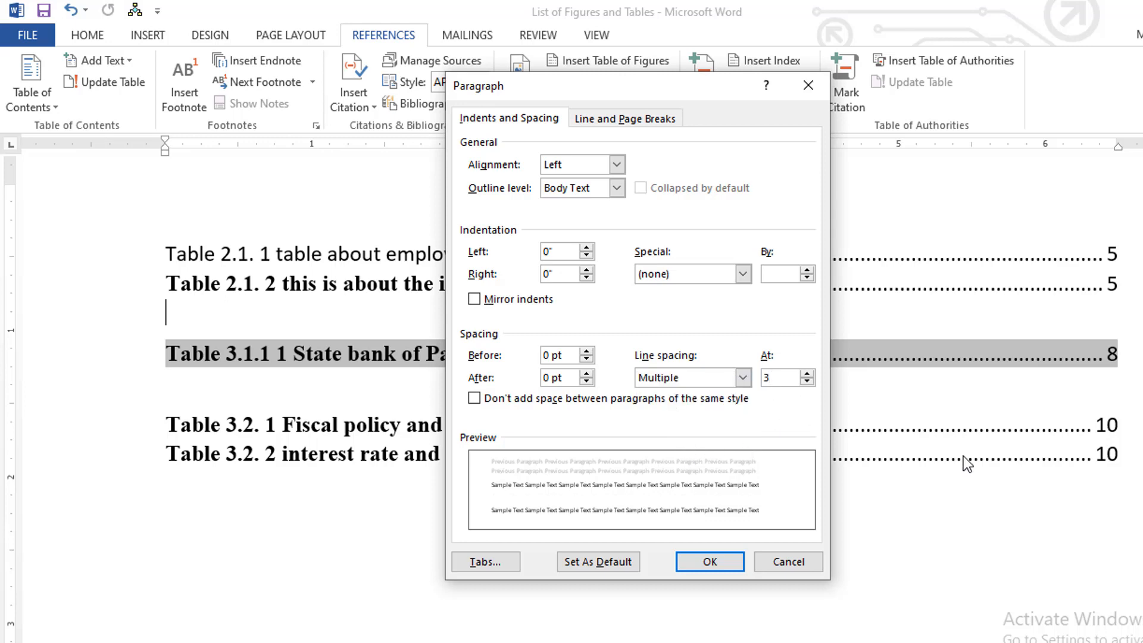
type("0.06")
left_click(715, 563)
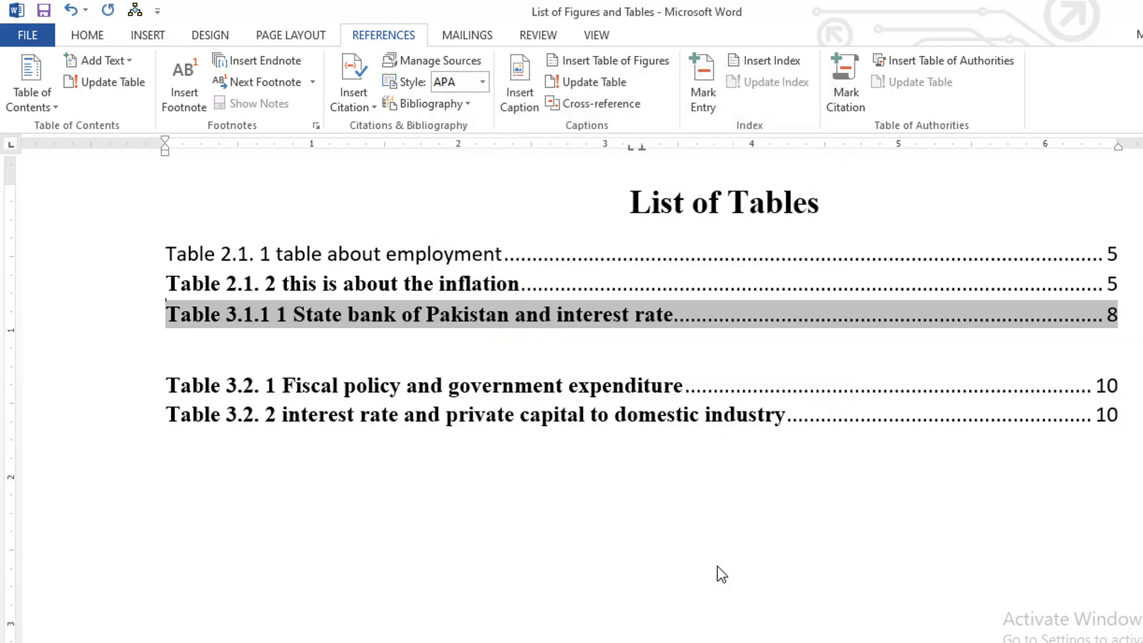
Set the blank line above the Table 3.2. entries to Multiple line spacing at 0.06 and place the cursor below the list.
left_click(187, 348)
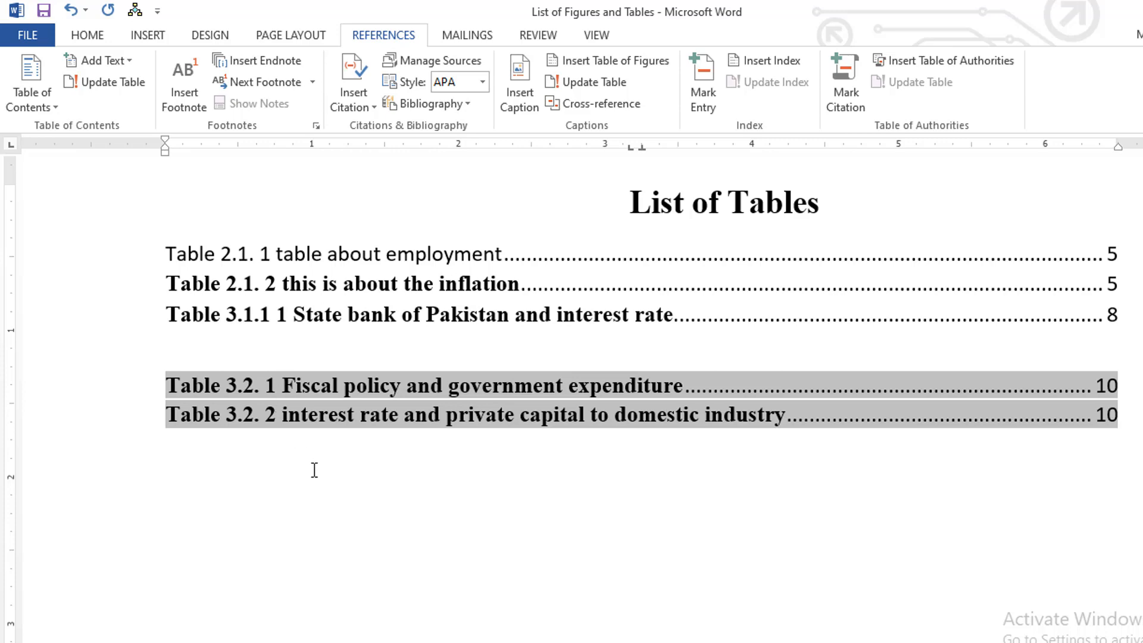
right_click(171, 343)
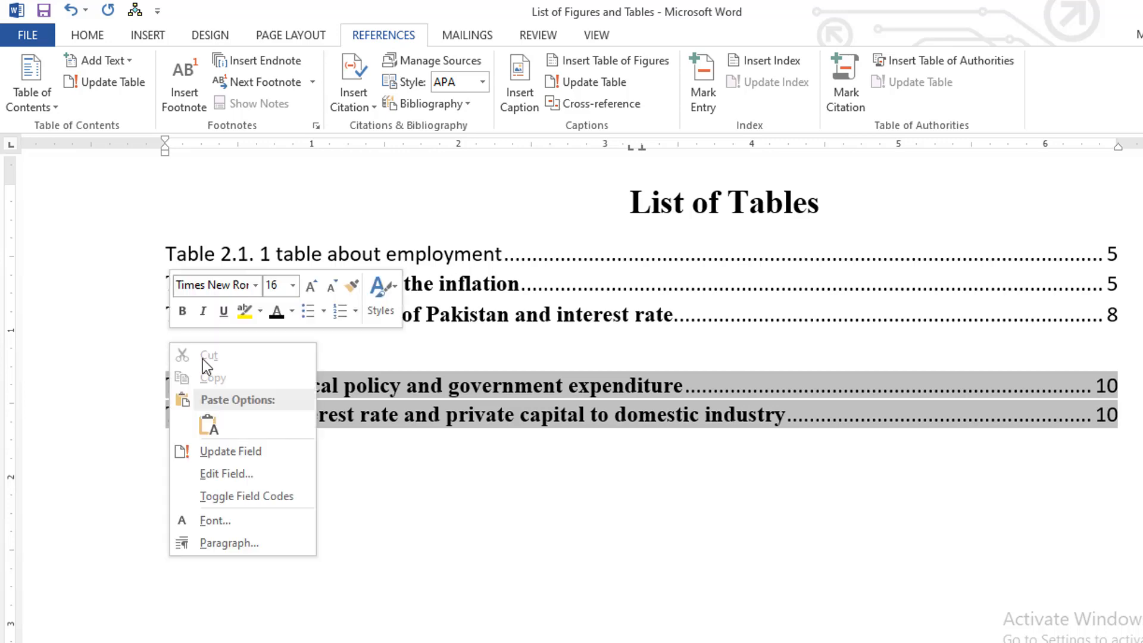
left_click(253, 542)
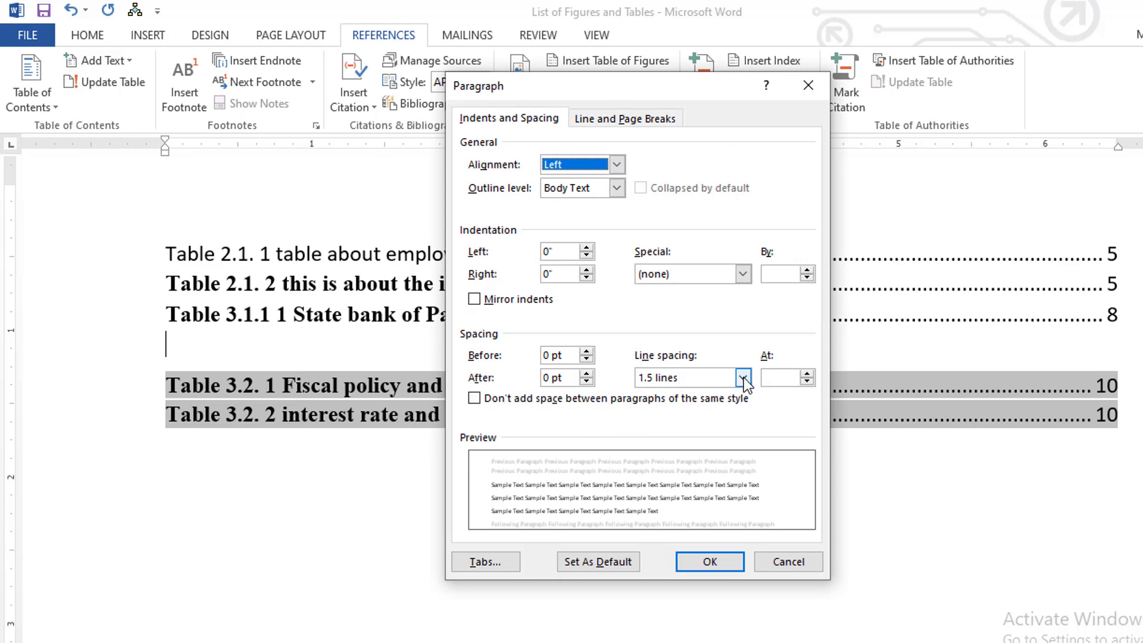
left_click(744, 377)
left_click(688, 456)
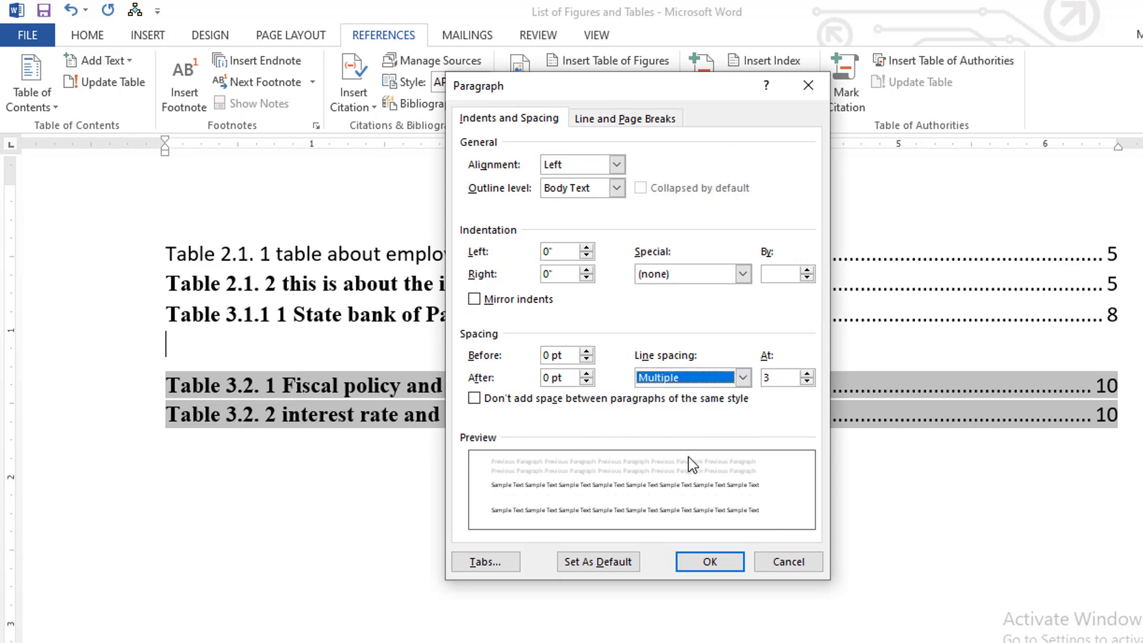
left_click(777, 377)
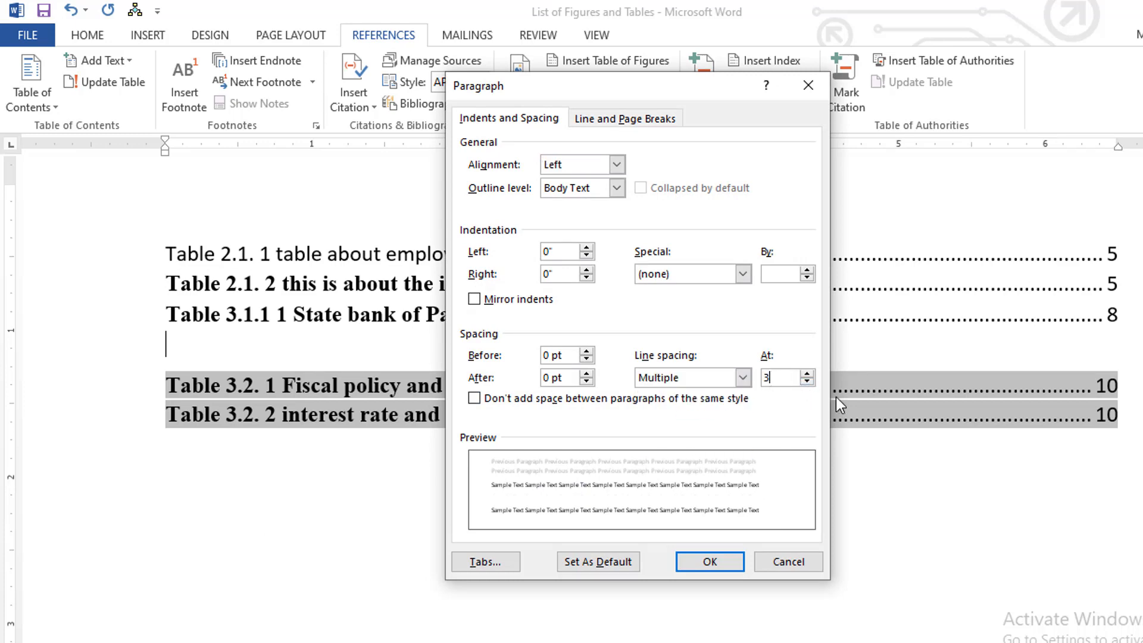
key("BackSpace")
type("0.06")
left_click(727, 563)
left_click(714, 523)
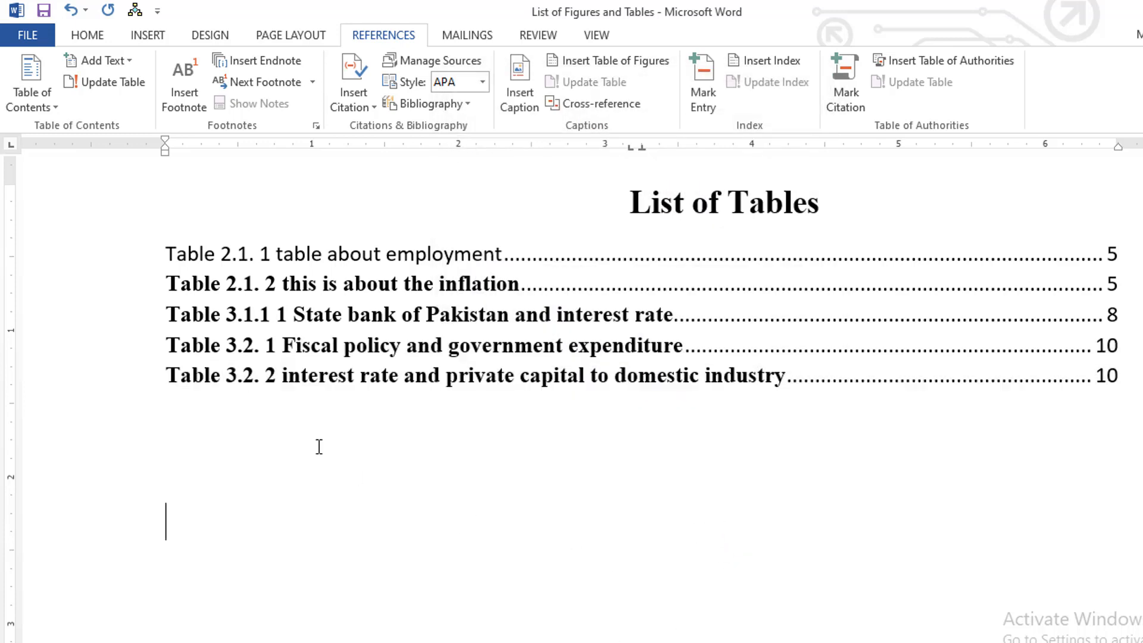
left_click_drag(166, 255, 735, 405)
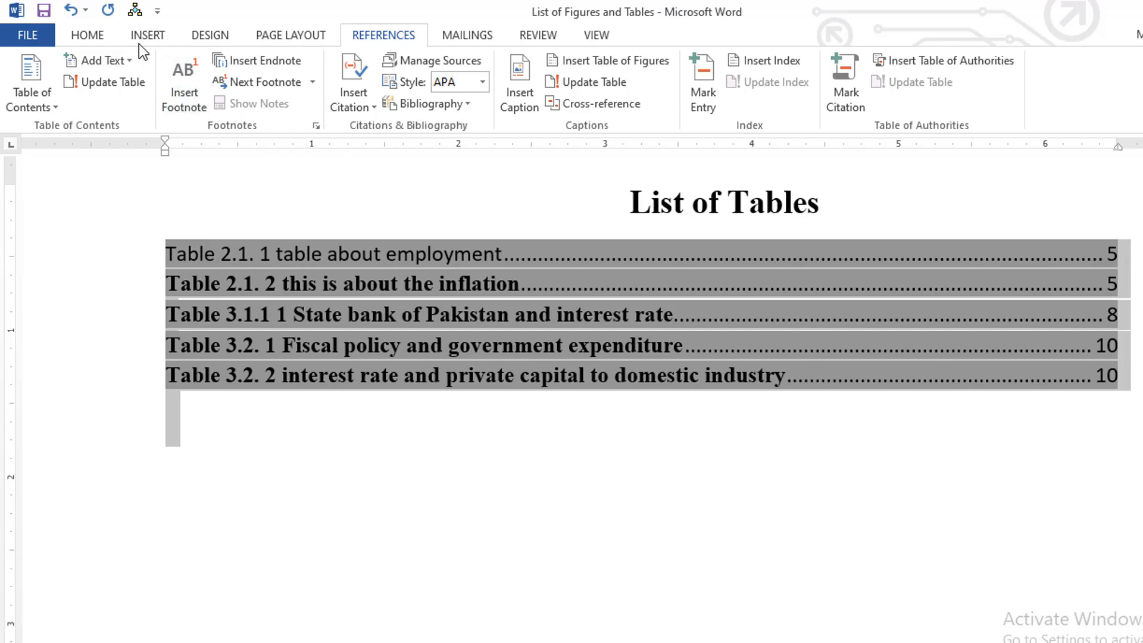
left_click(87, 38)
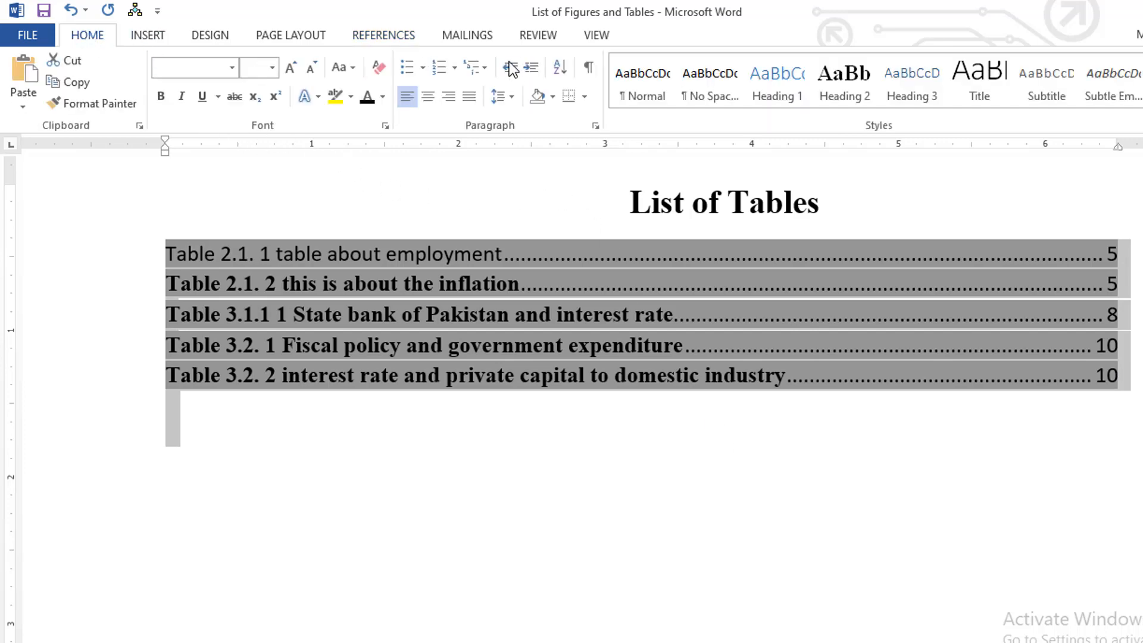
left_click(512, 95)
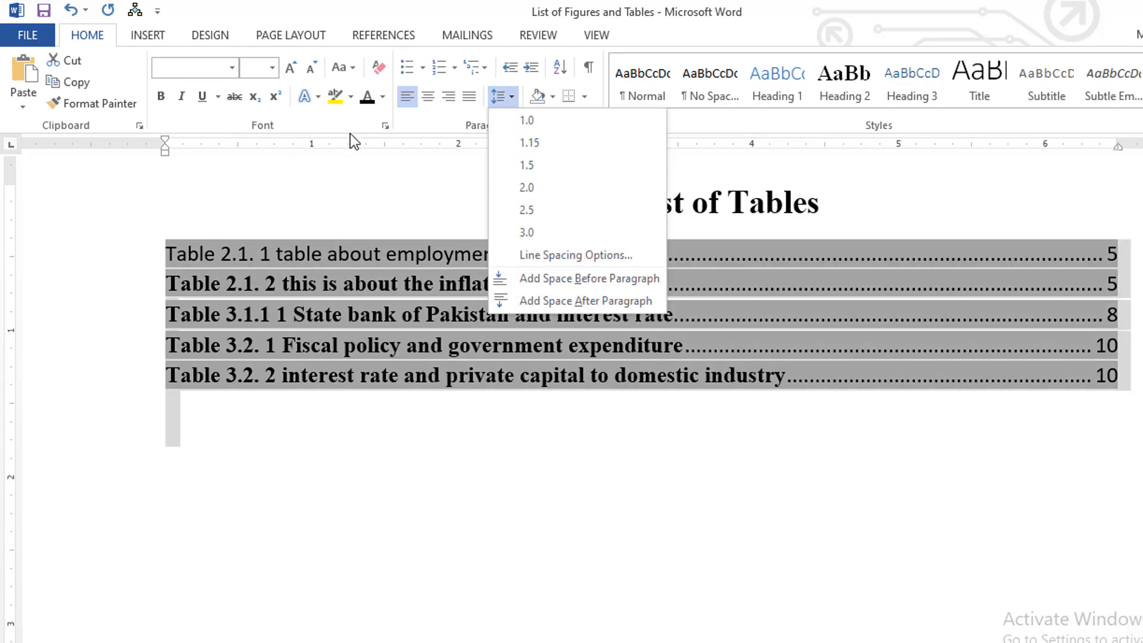
left_click(335, 9)
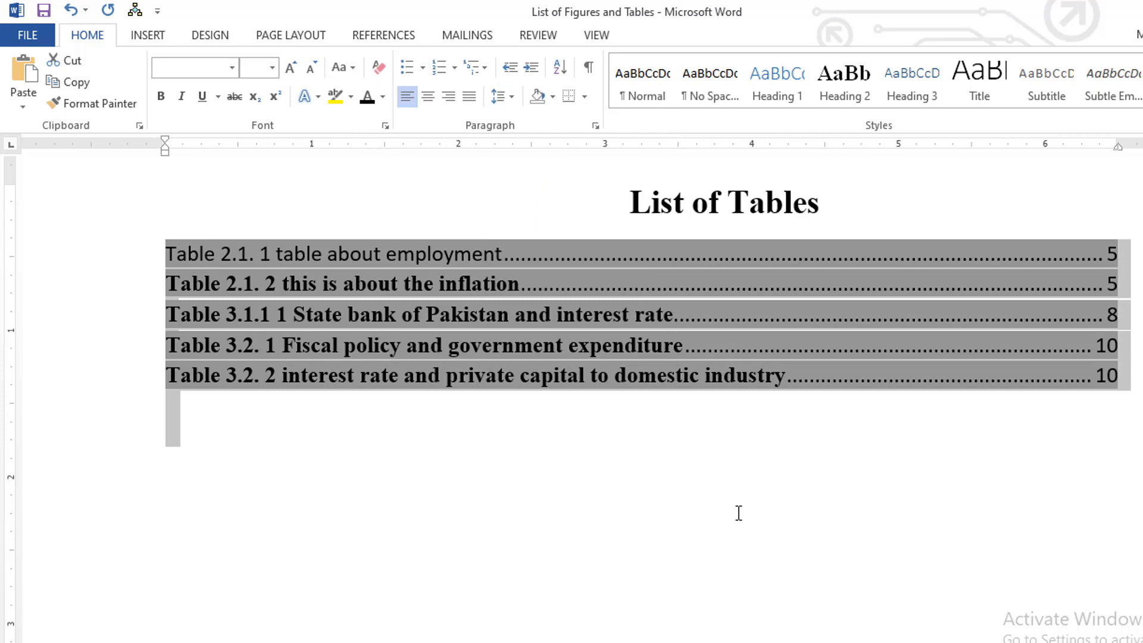
left_click(737, 513)
scroll(587, 518, "up", 1)
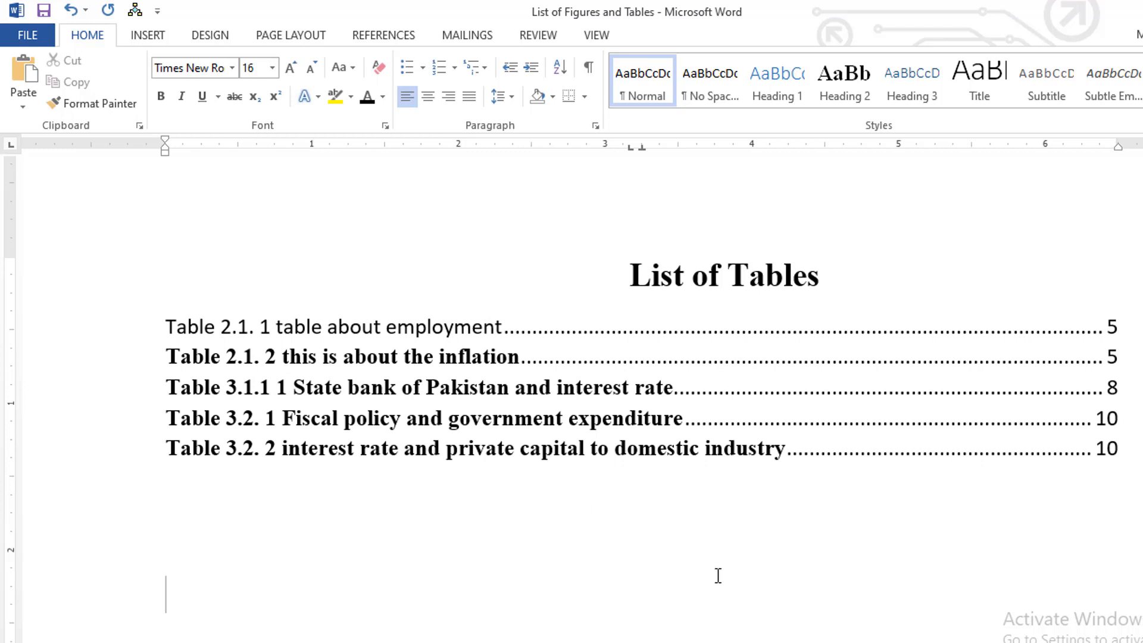
mouse_move(802, 641)
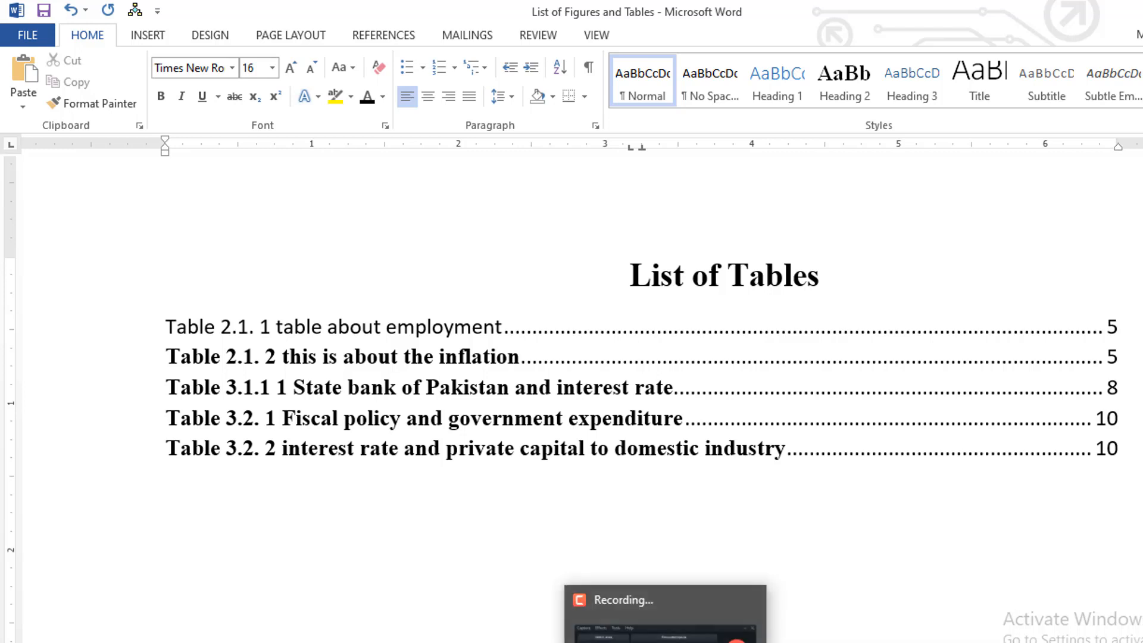
left_click(667, 640)
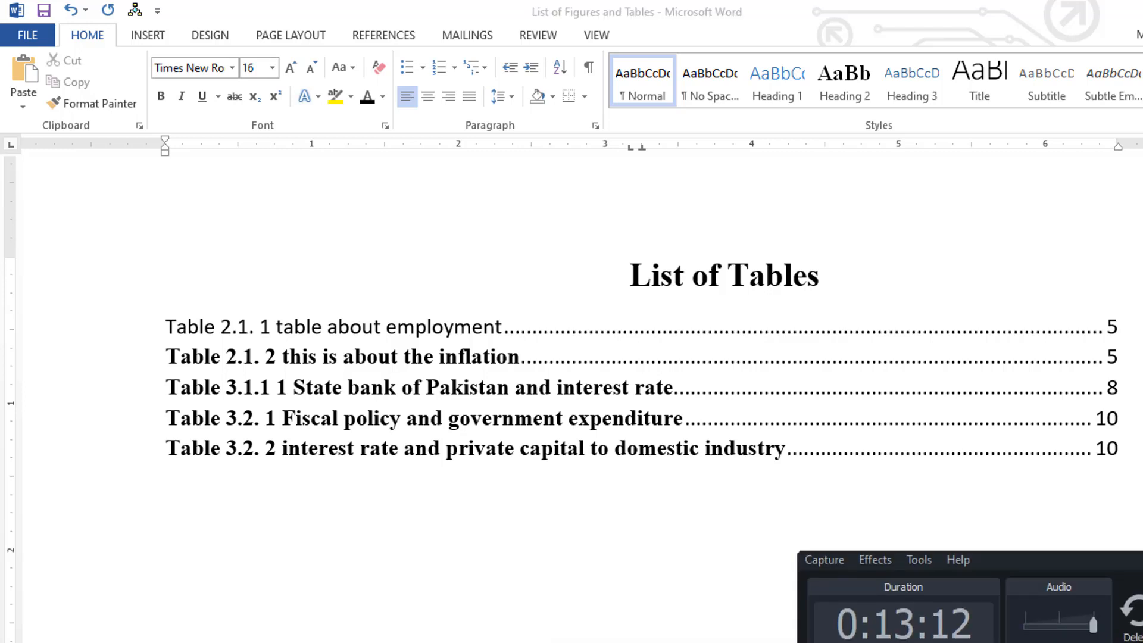